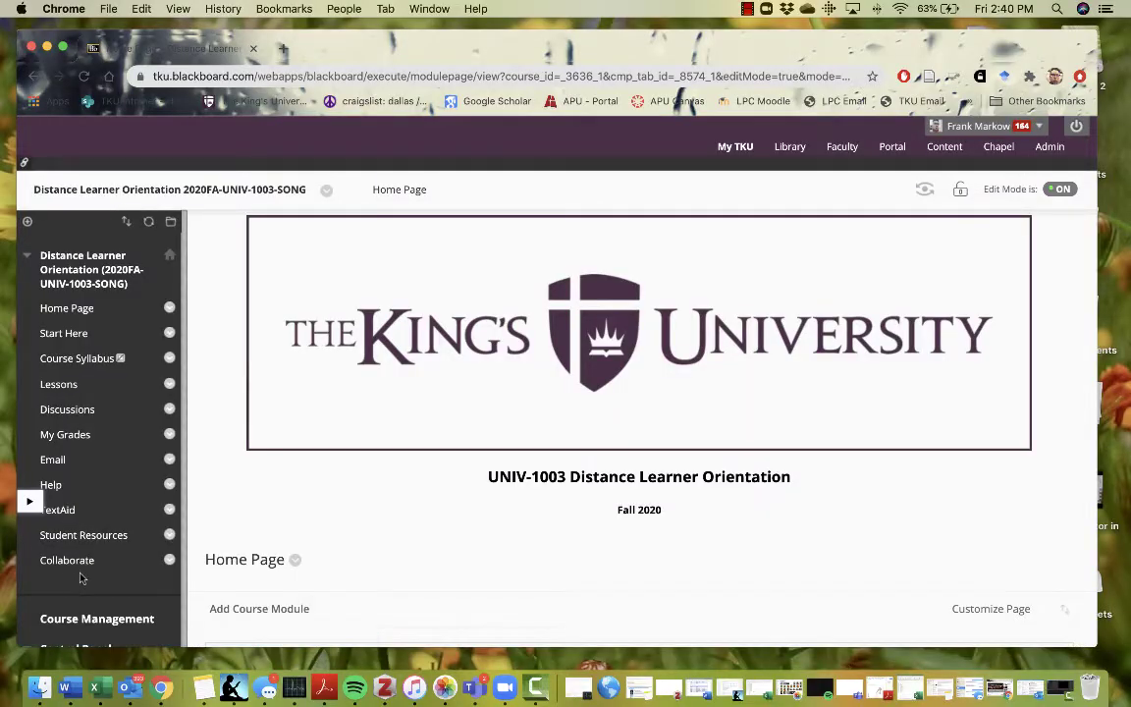
Open the empty Groups page under Users and Groups and show its Create options.
scroll(82, 578, down, 5)
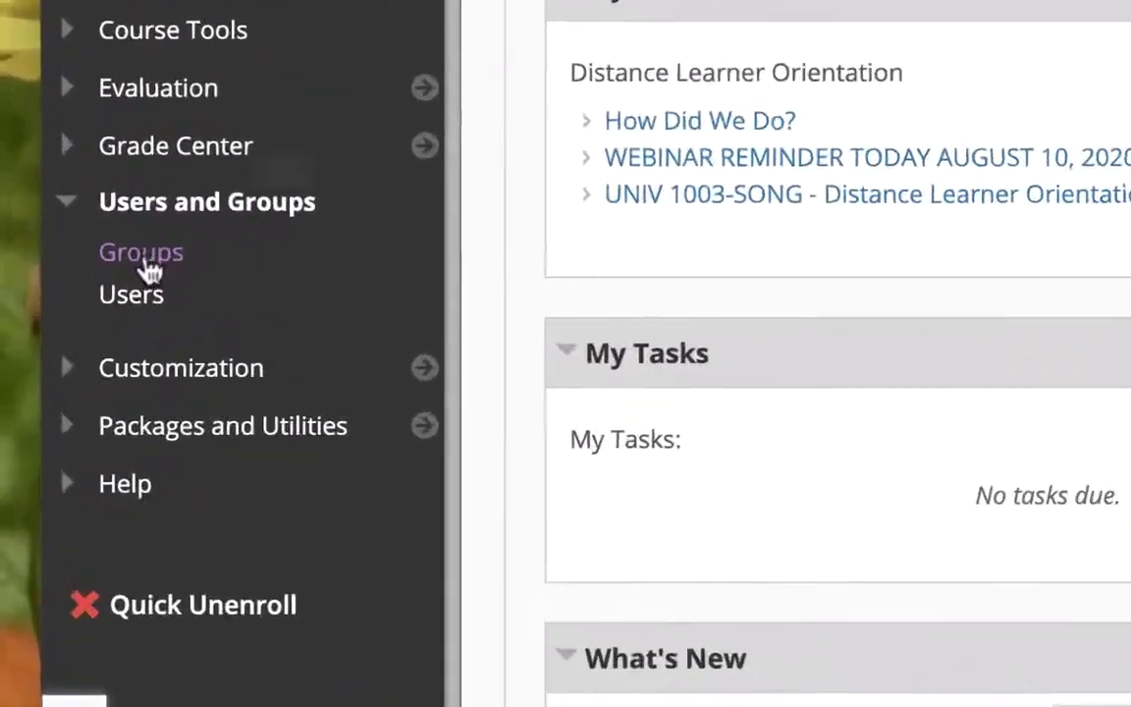
click(65, 202)
scroll(375, 296, up, 10)
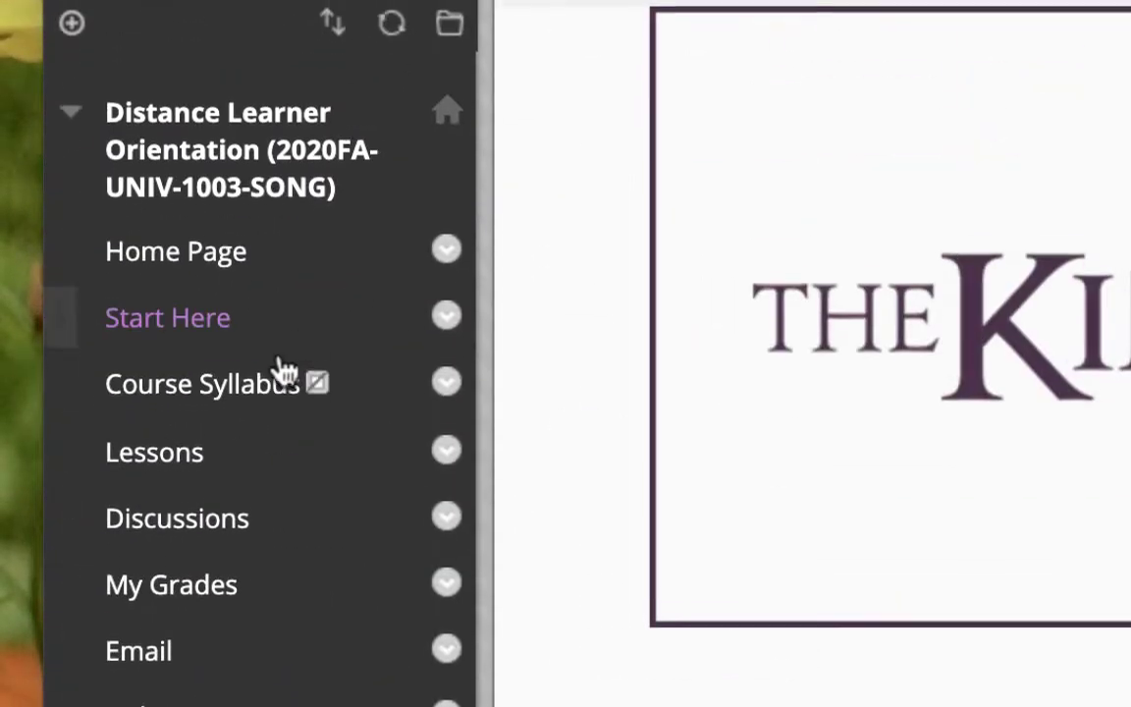
scroll(284, 371, down, 10)
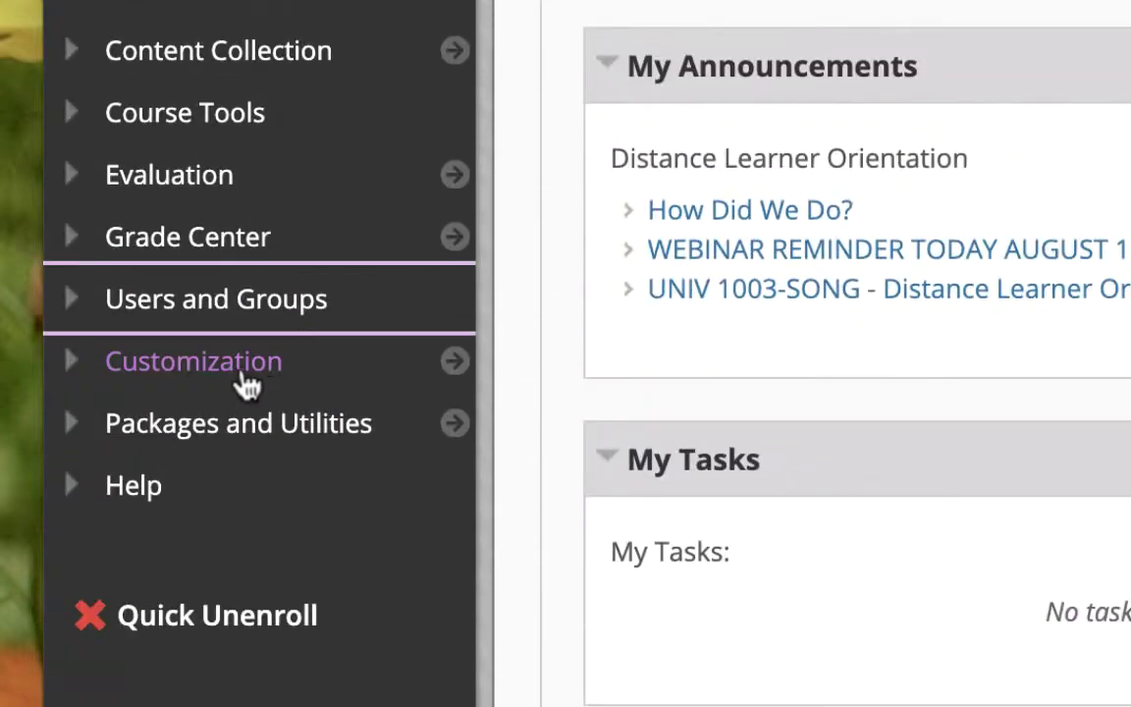
click(83, 308)
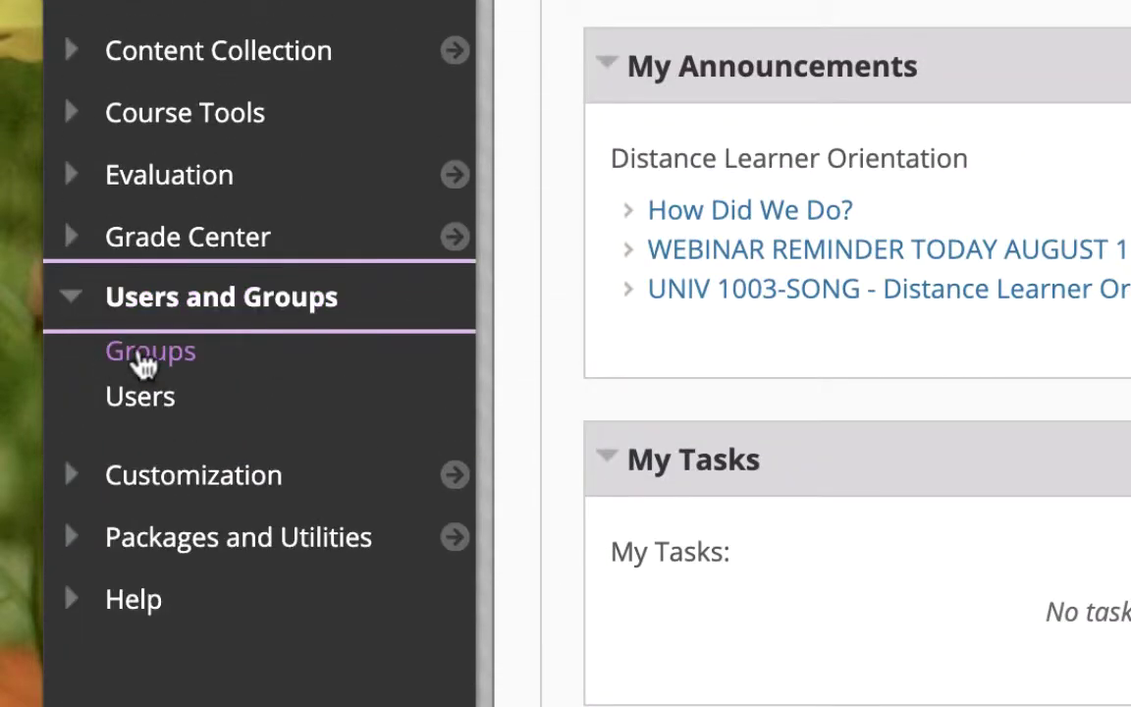
click(145, 362)
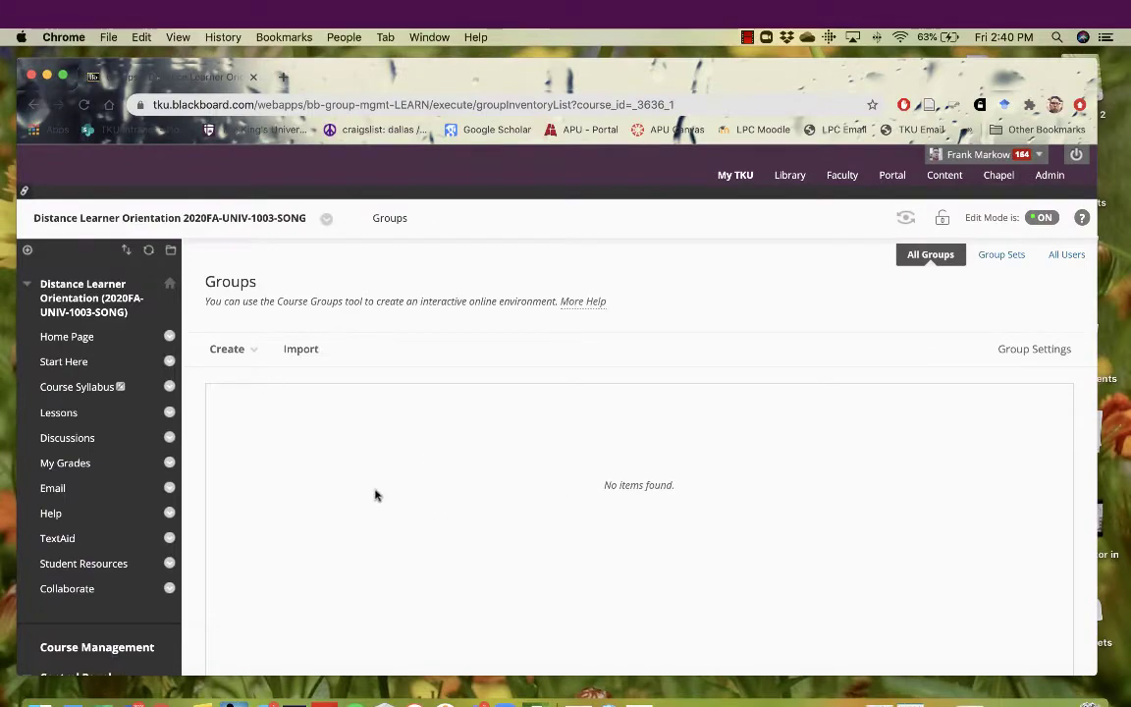
click(232, 350)
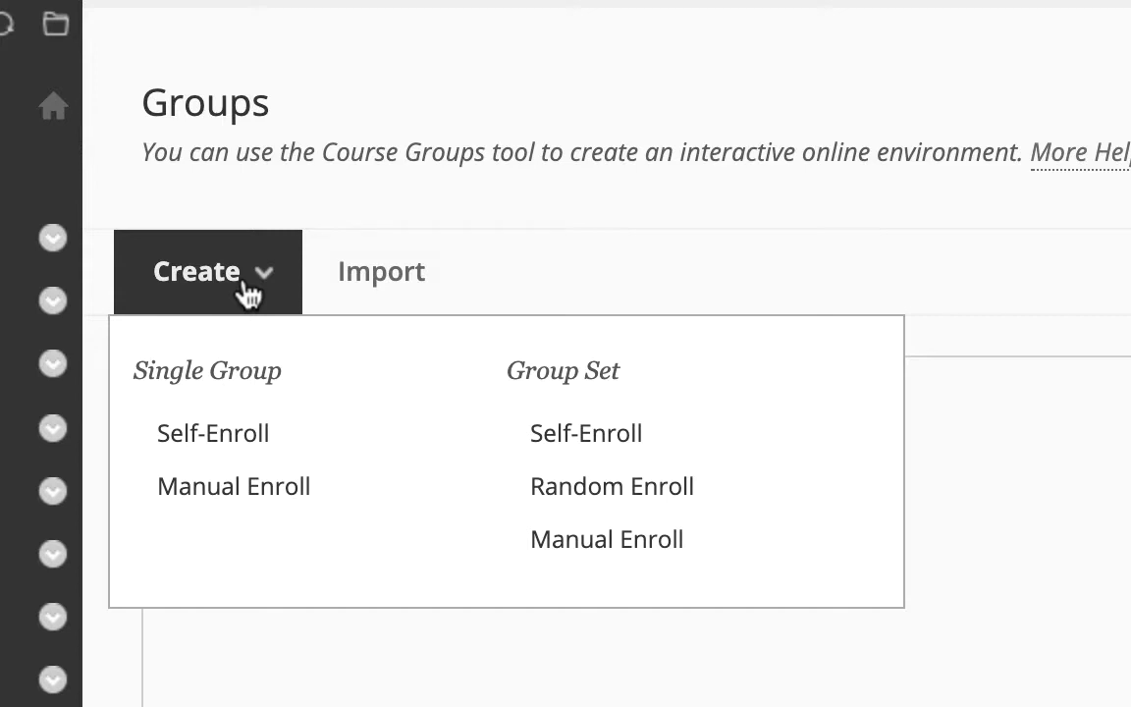
Pick Random Enroll under Group Set from the Create menu.
click(247, 292)
click(235, 308)
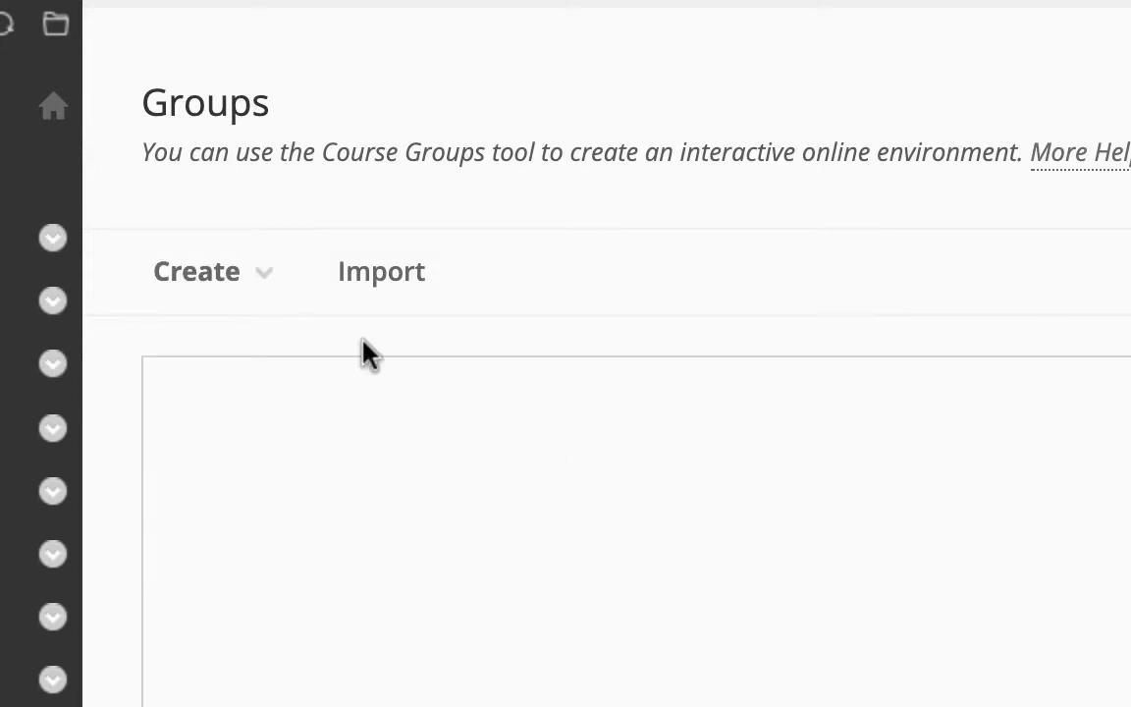
click(218, 279)
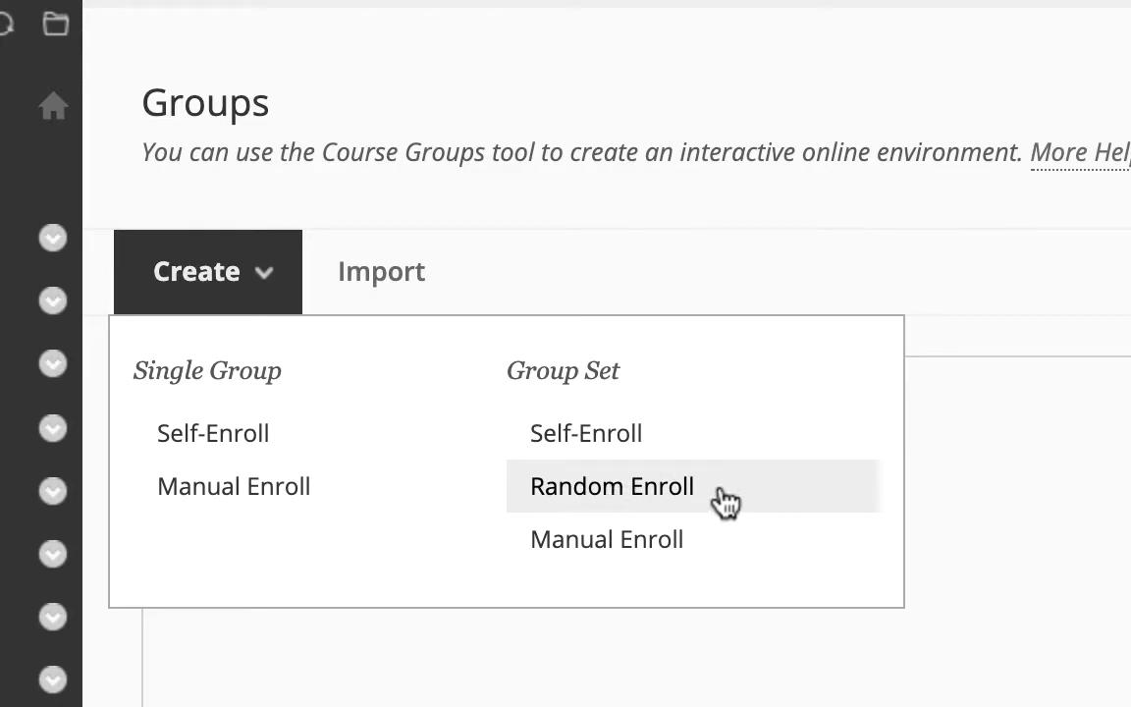
Start a Random Enroll group set named 'Groups'.
click(681, 500)
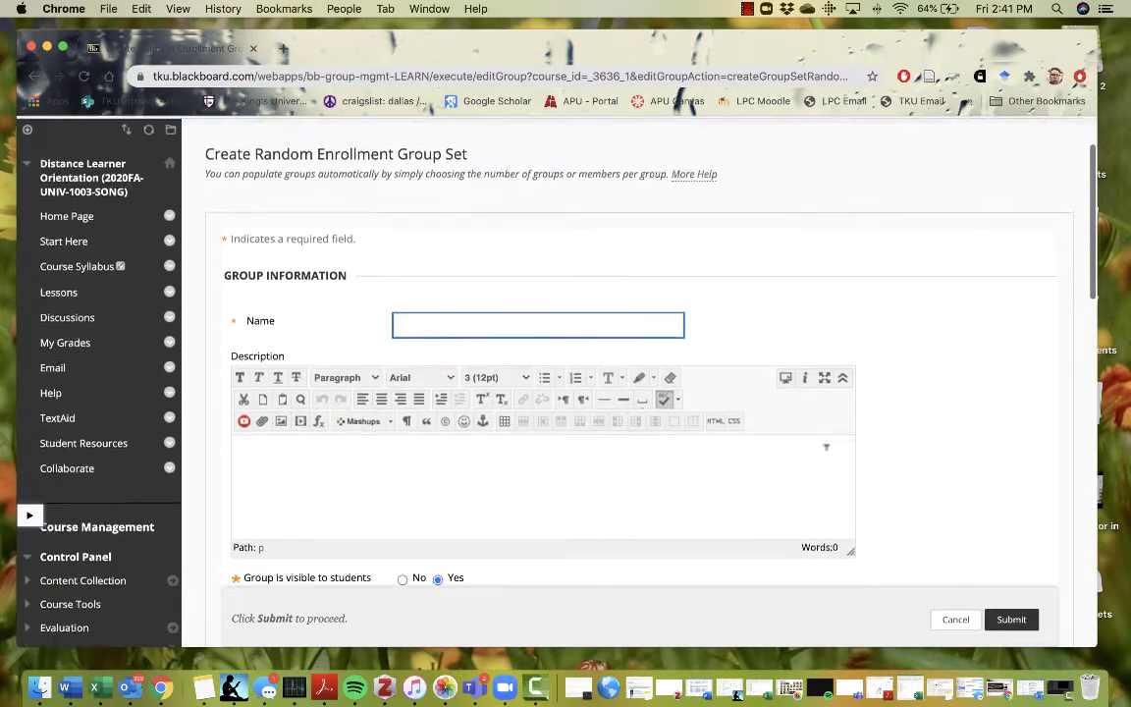
scroll(834, 447, down, 2)
scroll(904, 461, up, 5)
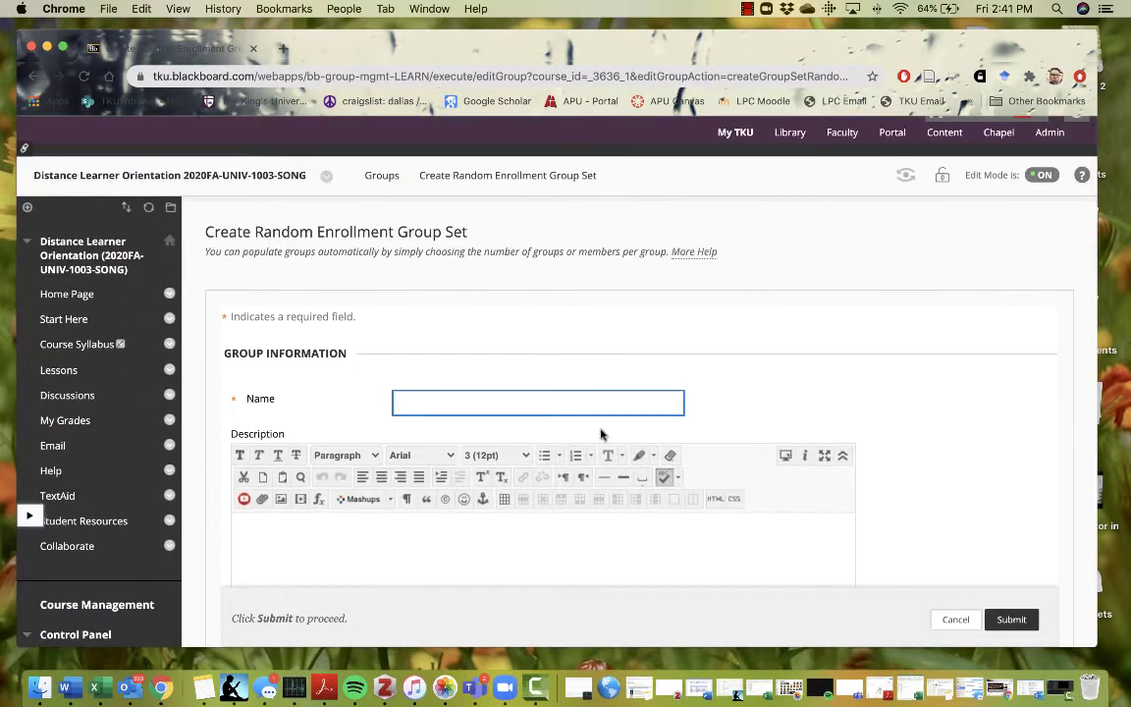
text(Gr)
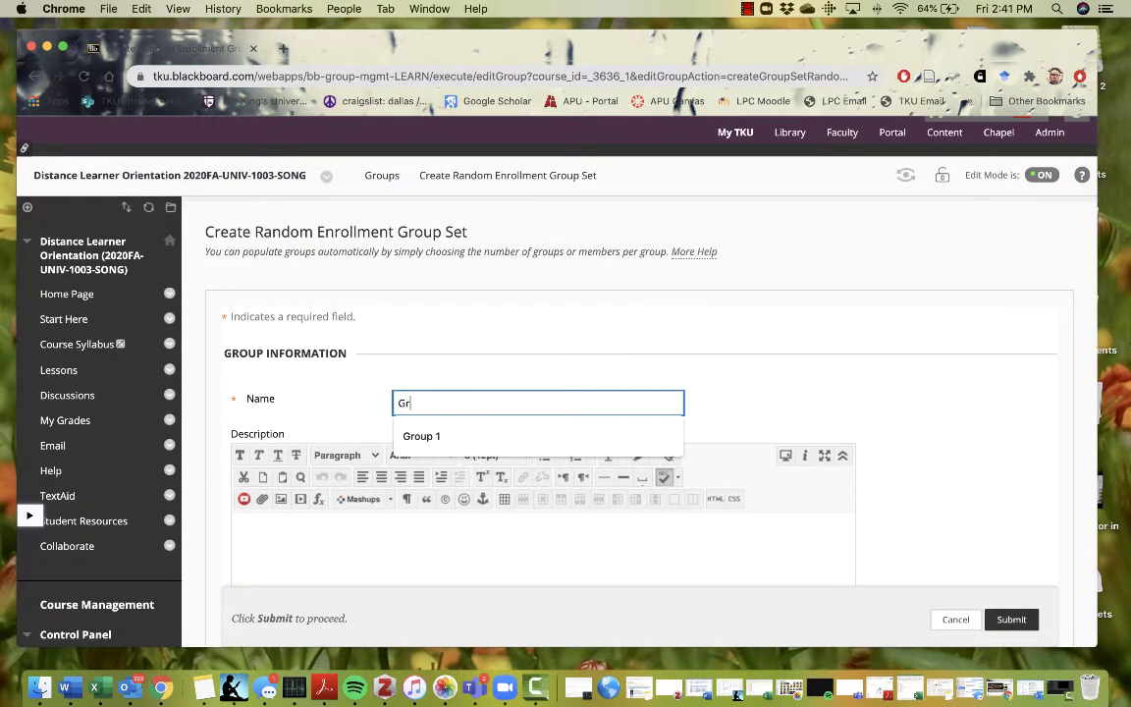
text(oups)
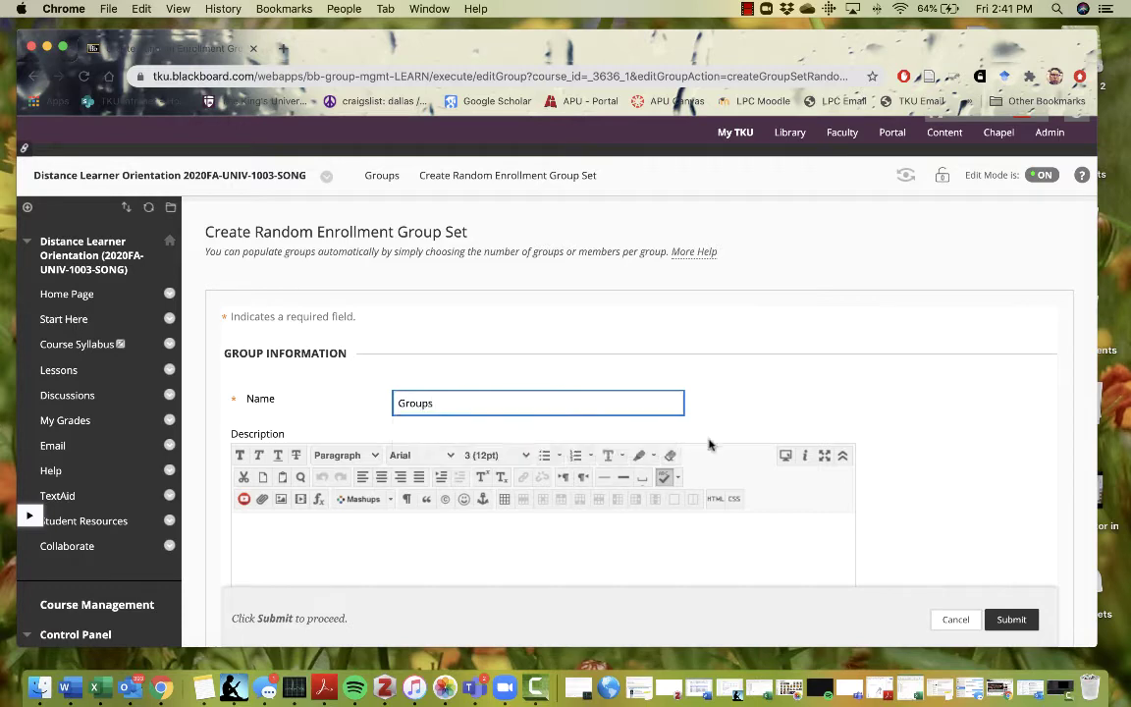
scroll(942, 459, down, 5)
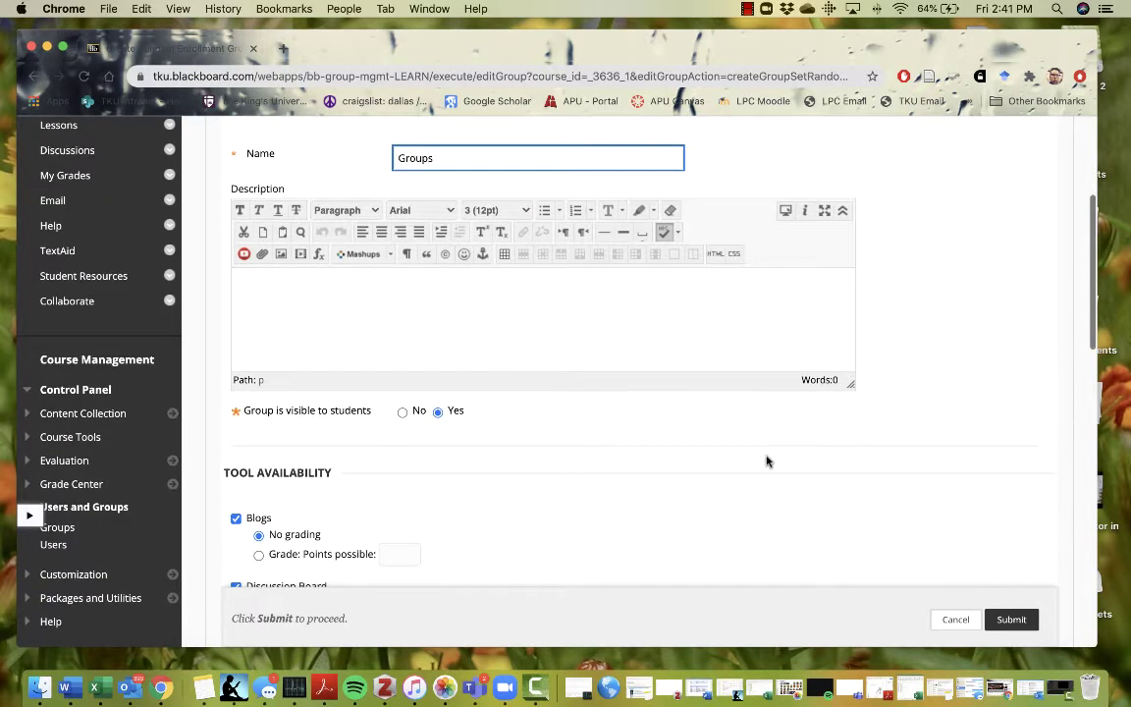
scroll(769, 463, down, 4)
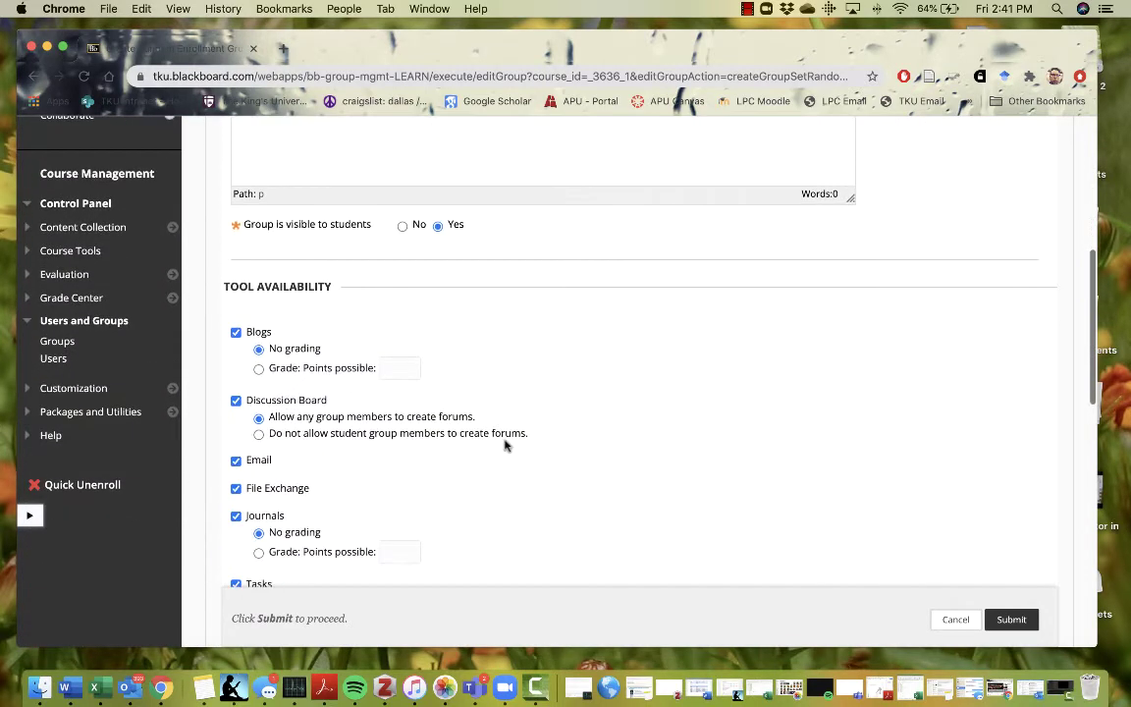
scroll(505, 445, down, 1)
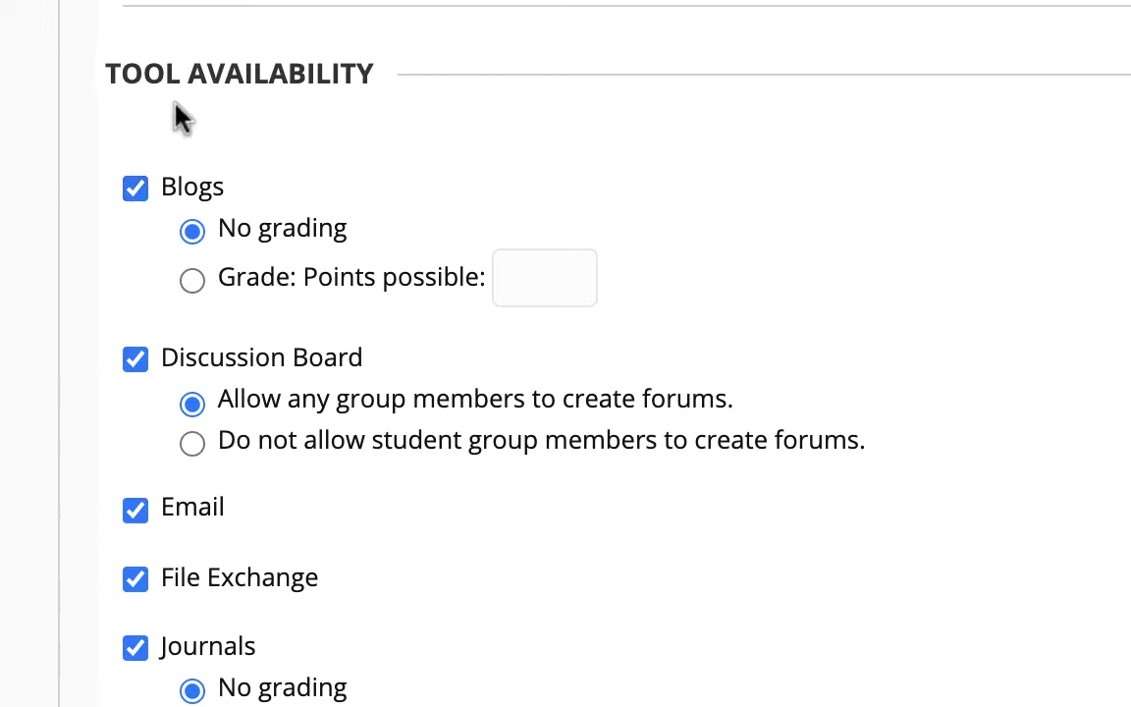
Turn off Blogs, File Exchange, Journals and Tasks, keeping Email enabled.
click(134, 188)
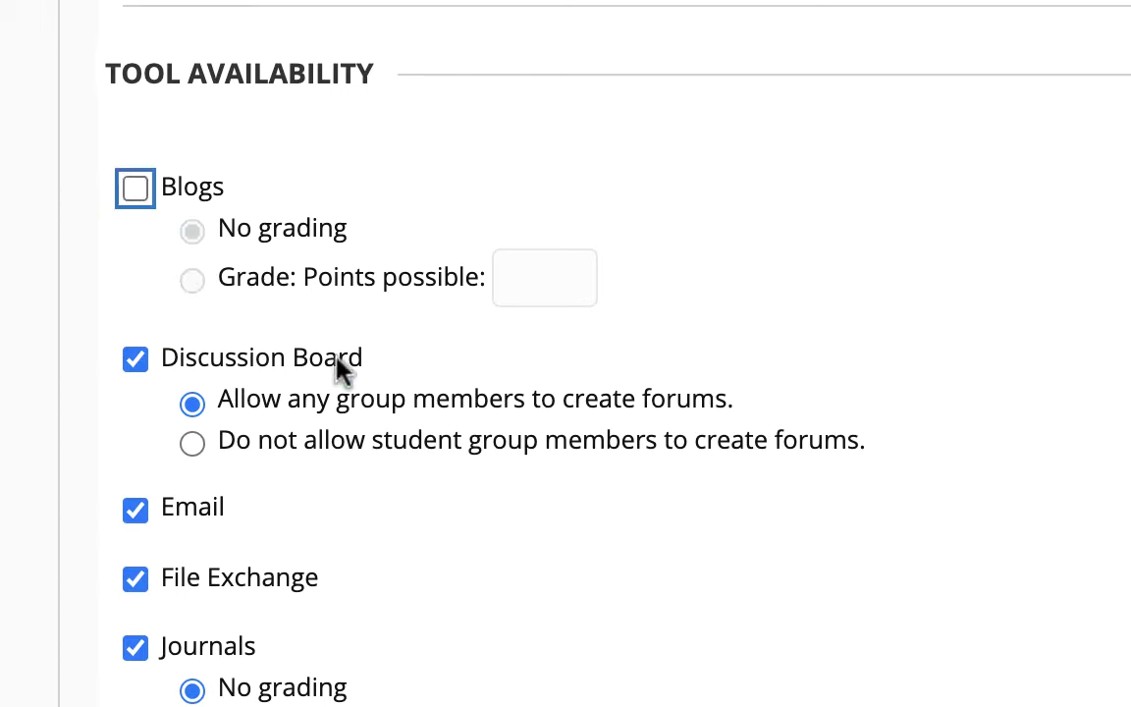
scroll(373, 403, down, 1)
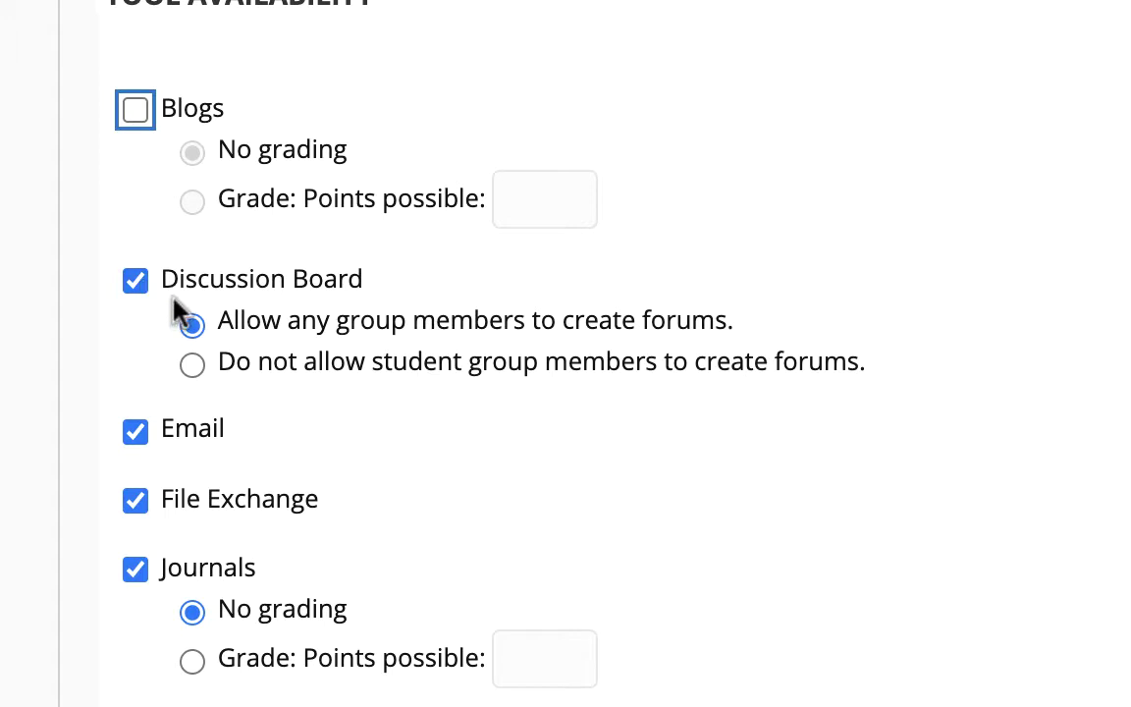
scroll(211, 393, down, 1)
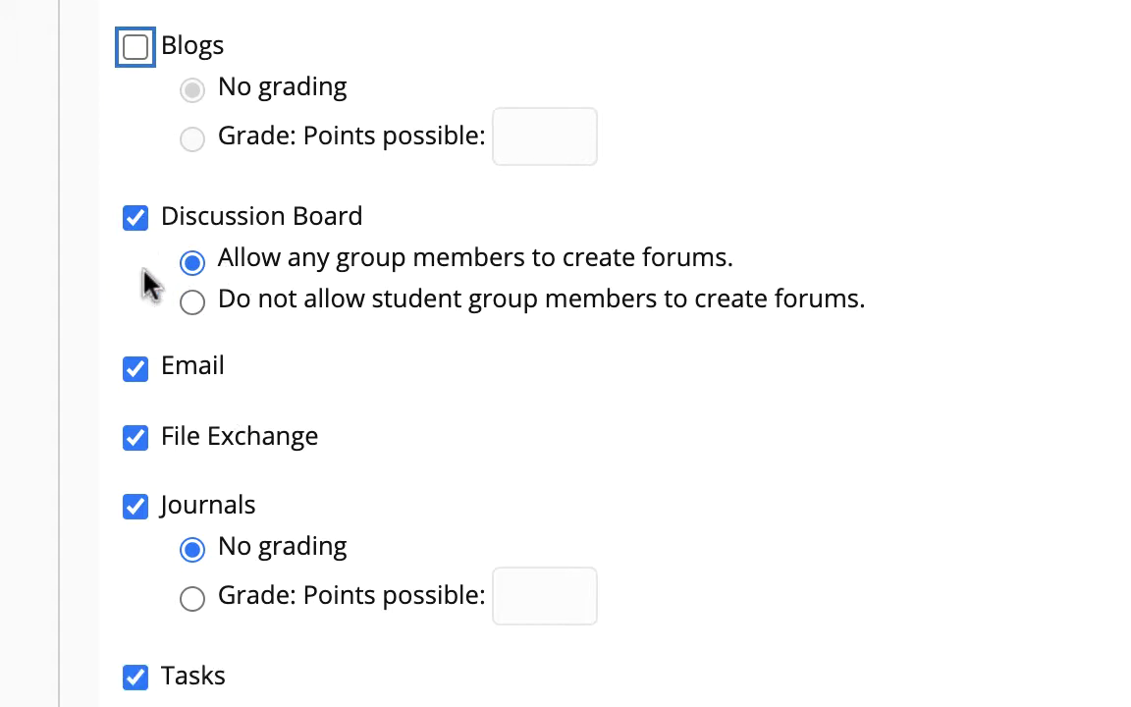
click(135, 372)
click(135, 437)
scroll(135, 444, down, 1)
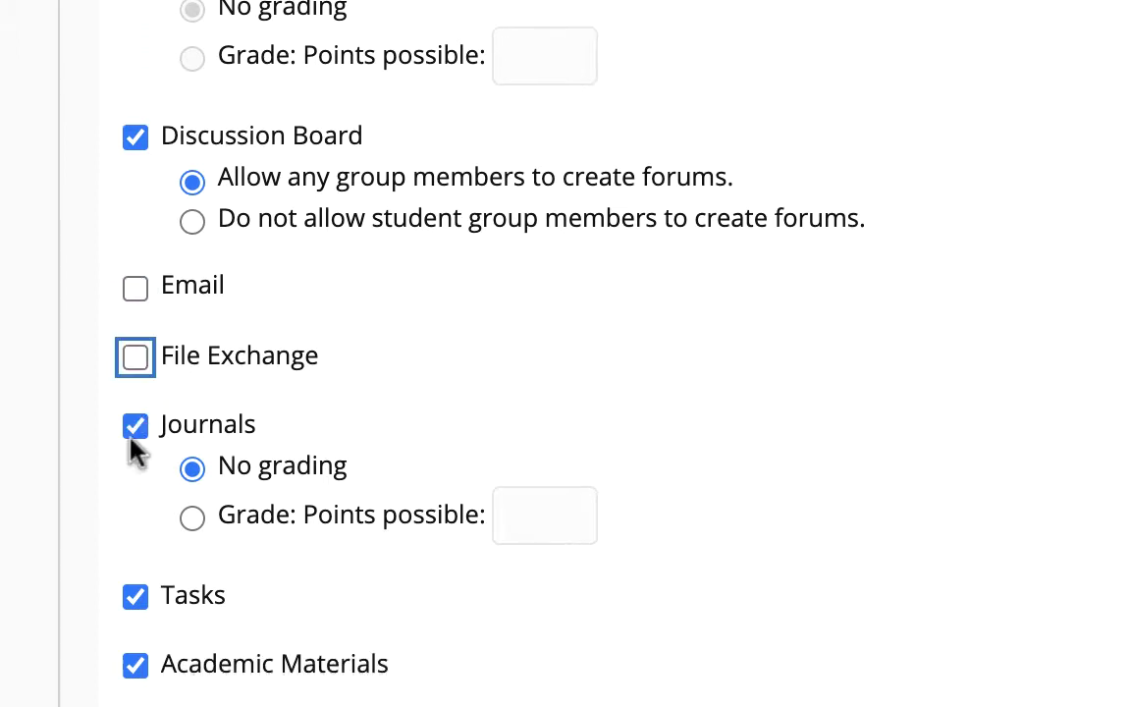
click(132, 427)
scroll(138, 491, down, 2)
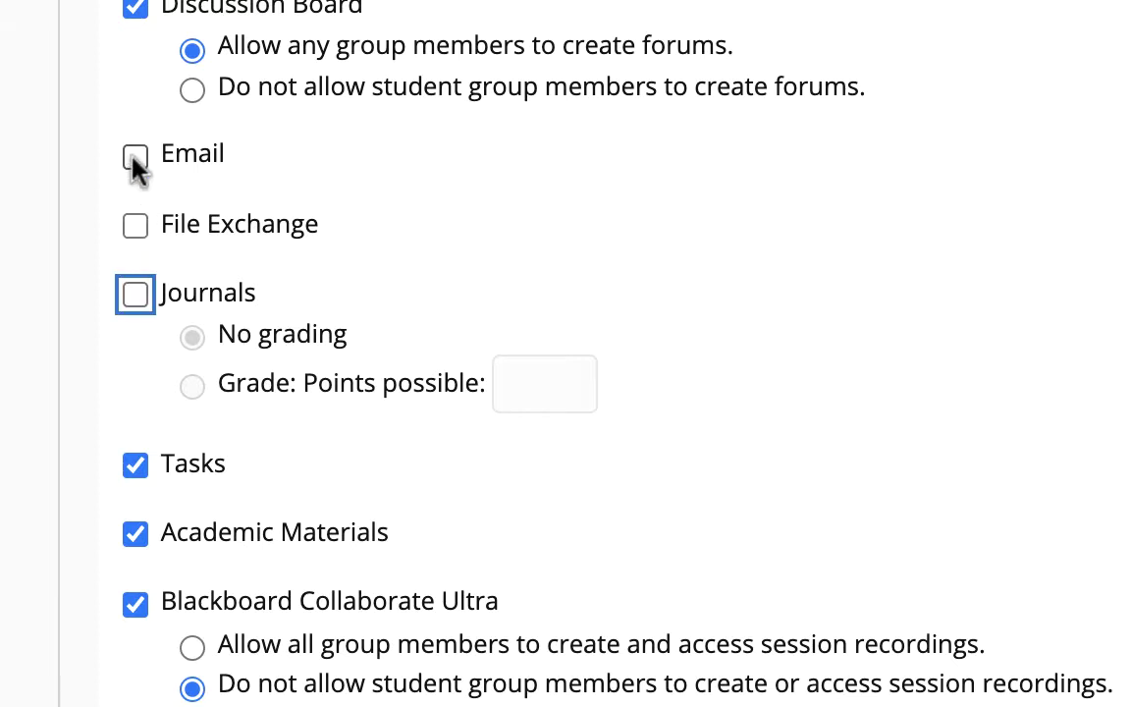
click(133, 158)
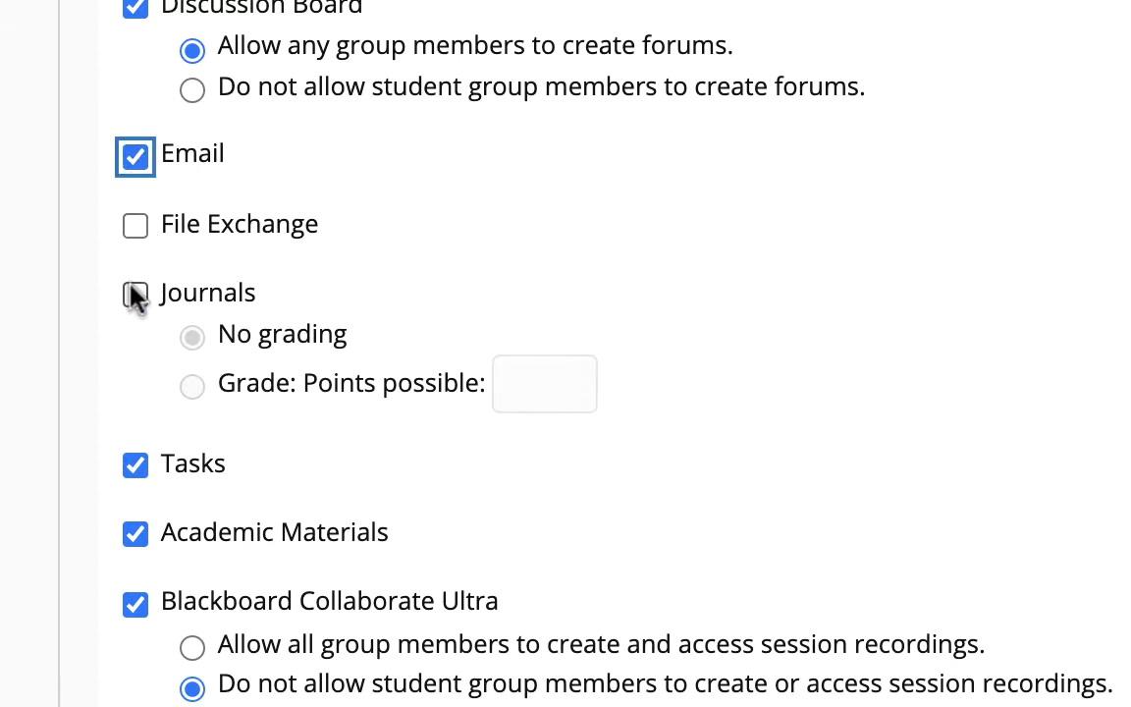
click(136, 465)
Turn off Academic Materials, Collaborate Ultra, Content Market Tools and Wikis, and bar student-created forums.
scroll(137, 471, down, 3)
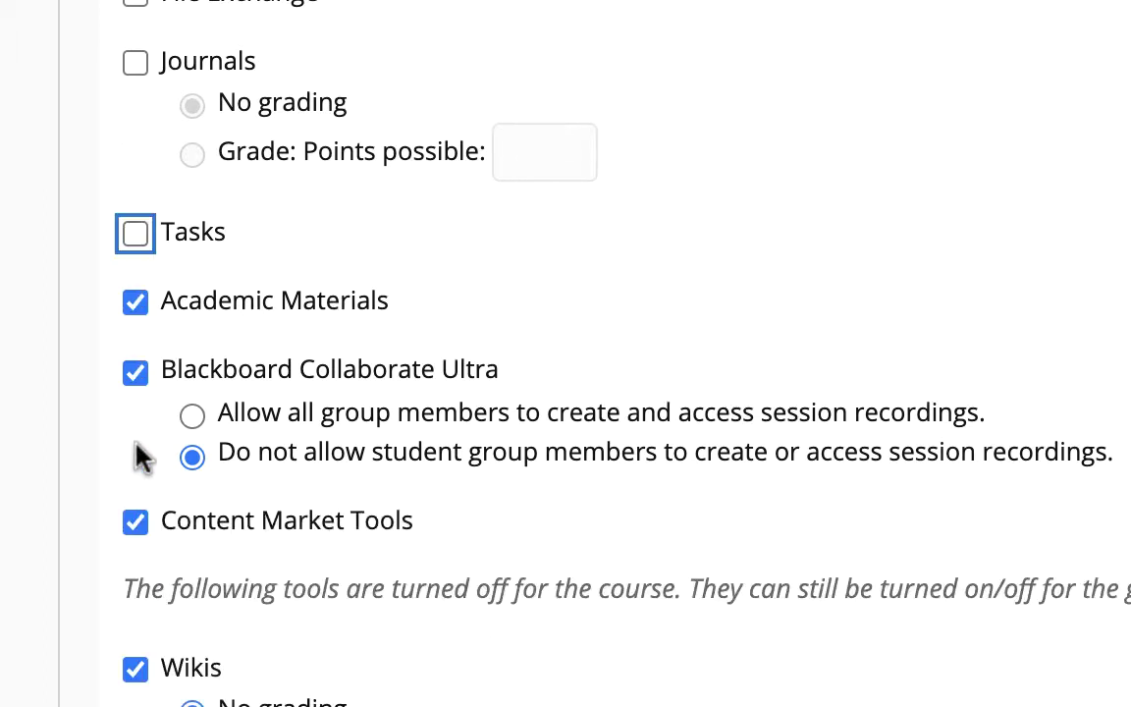
click(135, 306)
click(134, 375)
click(137, 522)
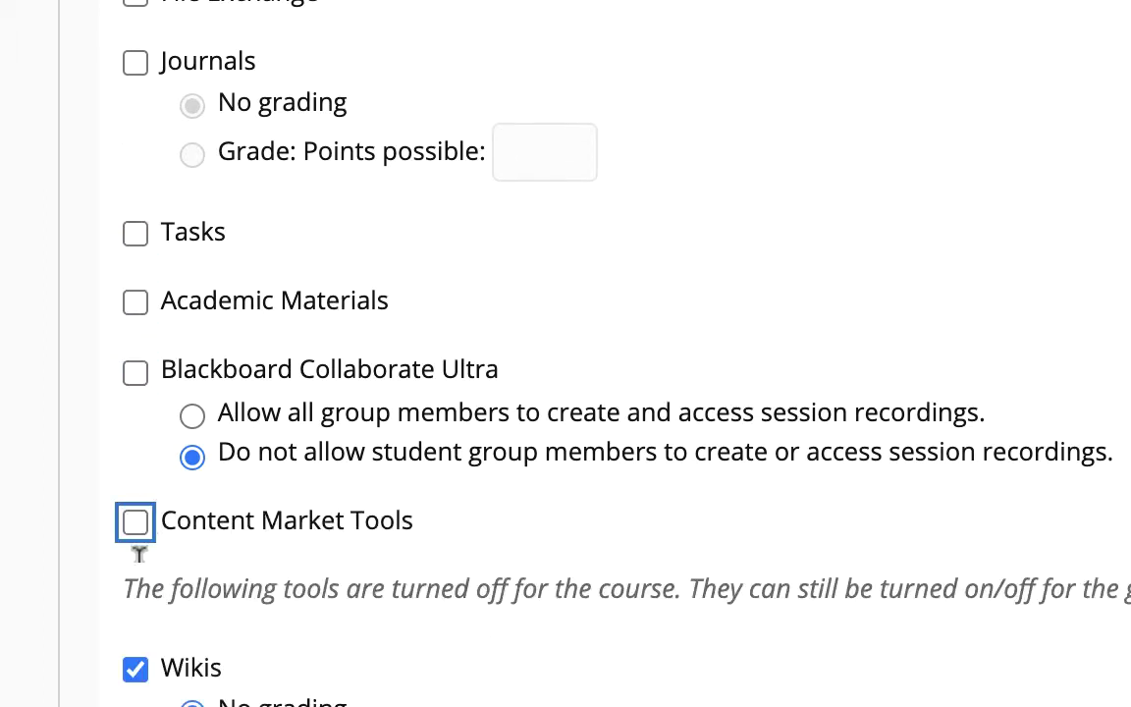
click(136, 670)
scroll(652, 418, up, 8)
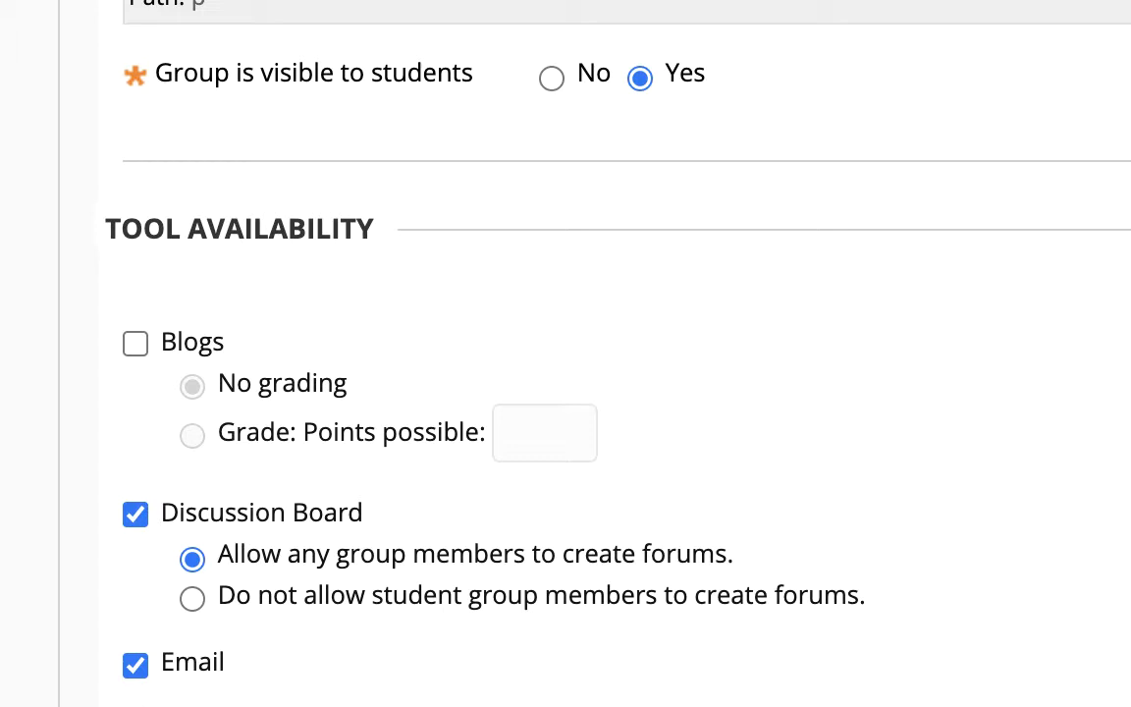
scroll(444, 681, down, 2)
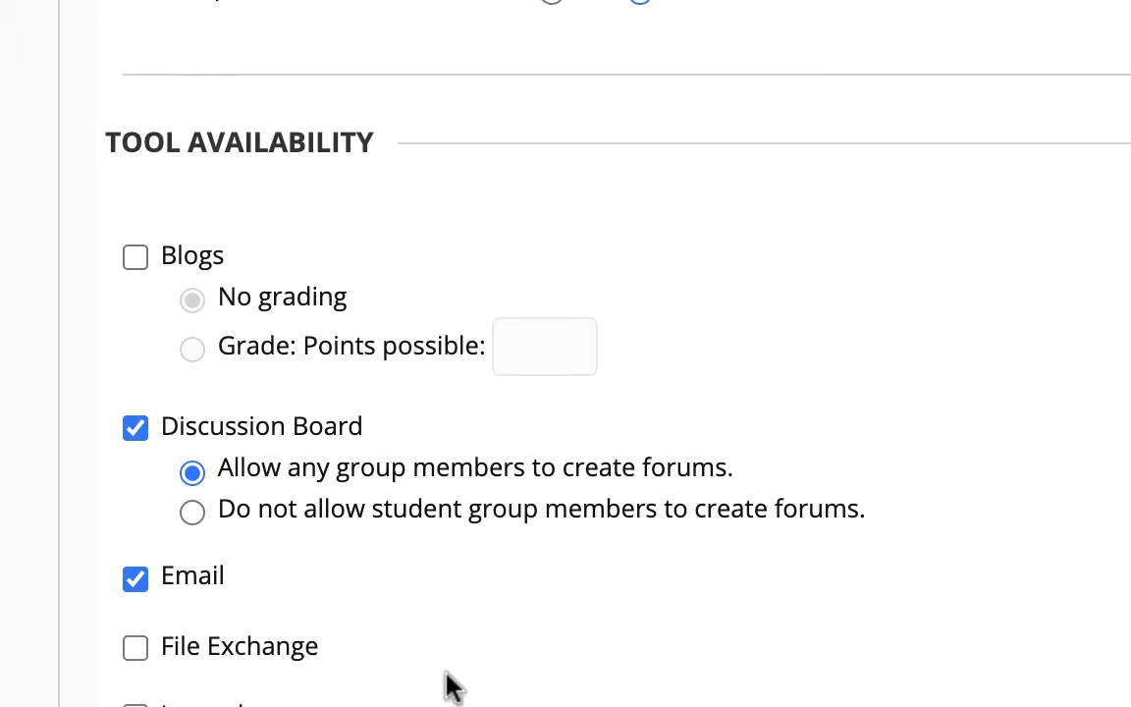
click(192, 512)
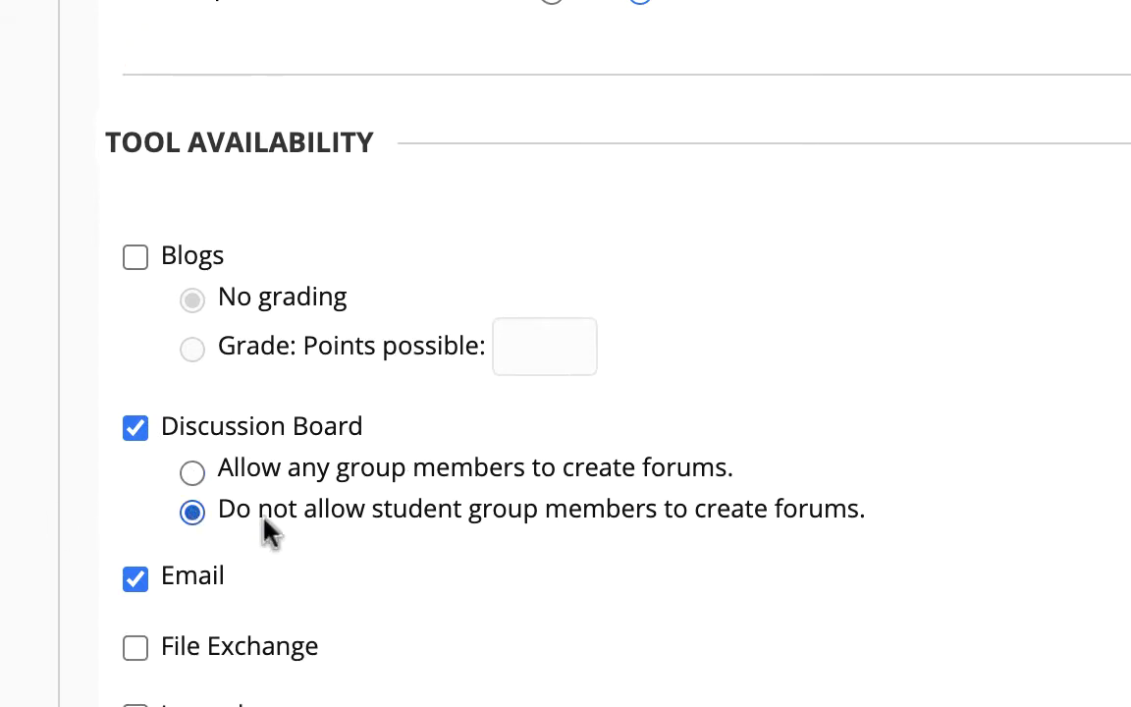
scroll(1099, 582, down, 15)
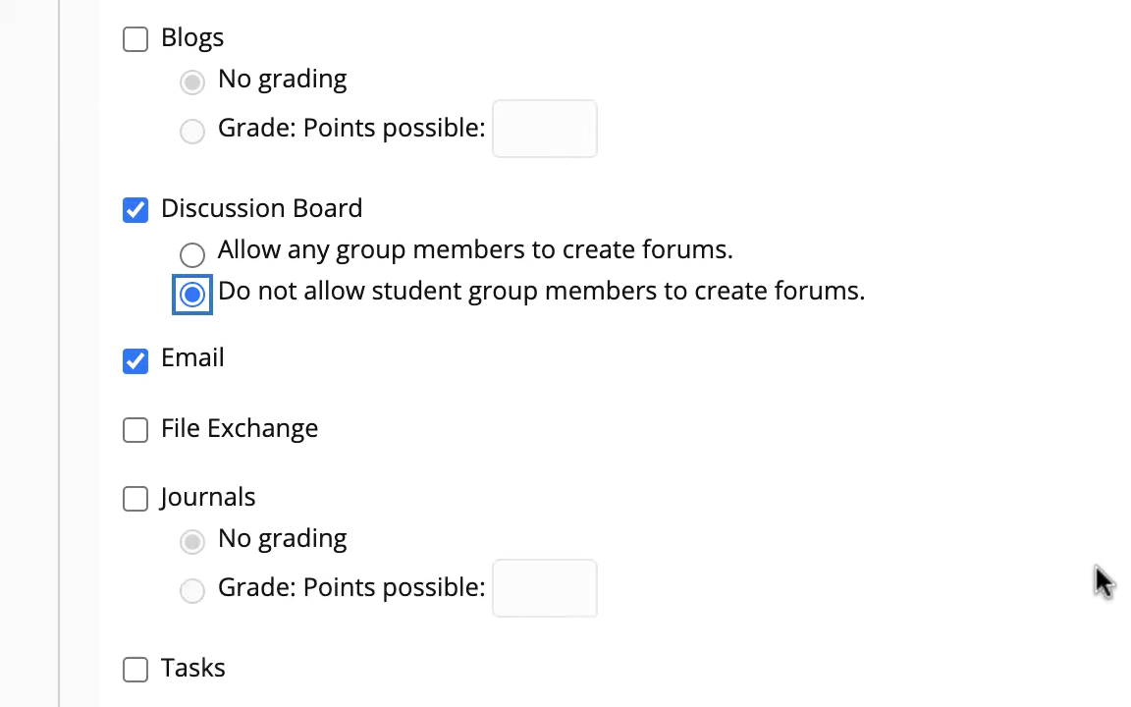
scroll(1099, 581, down, 17)
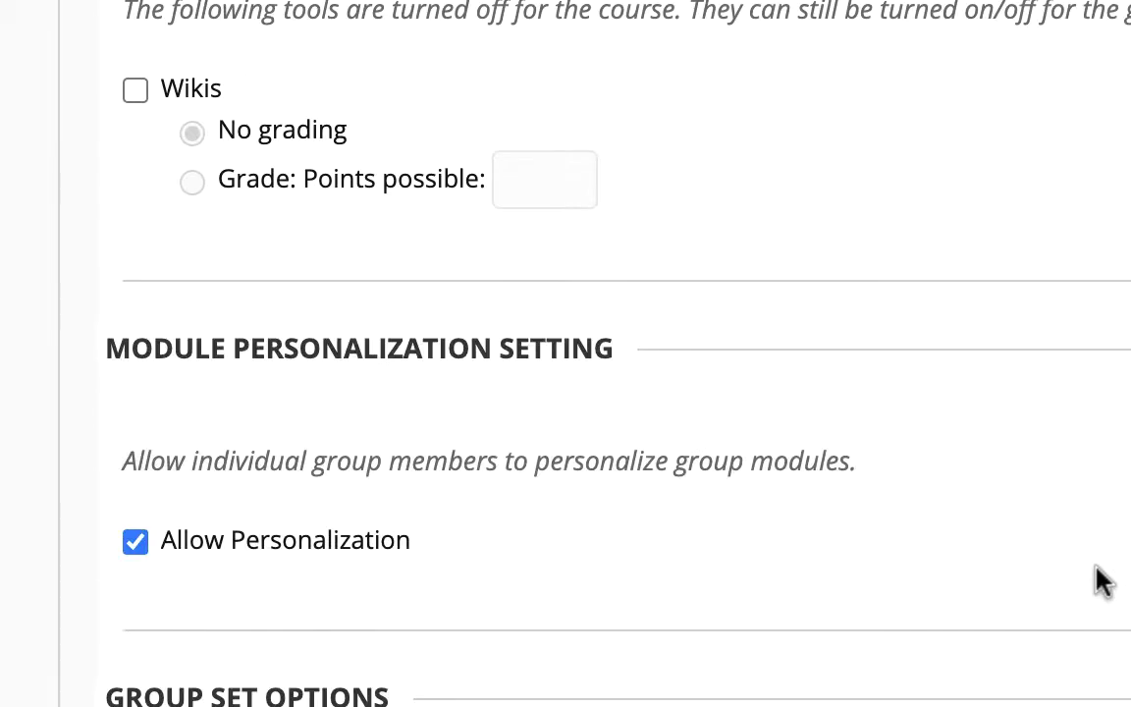
Set membership to 5 groups, distributing remaining members, and submit the group set.
scroll(1090, 557, down, 7)
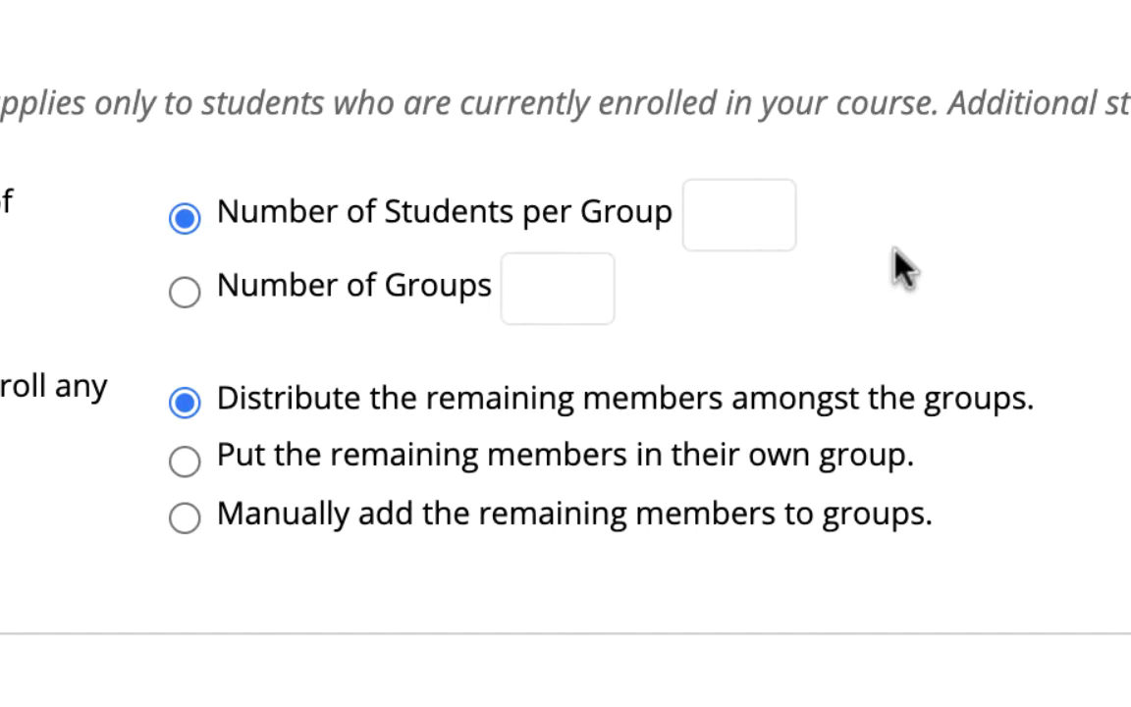
click(184, 291)
click(535, 277)
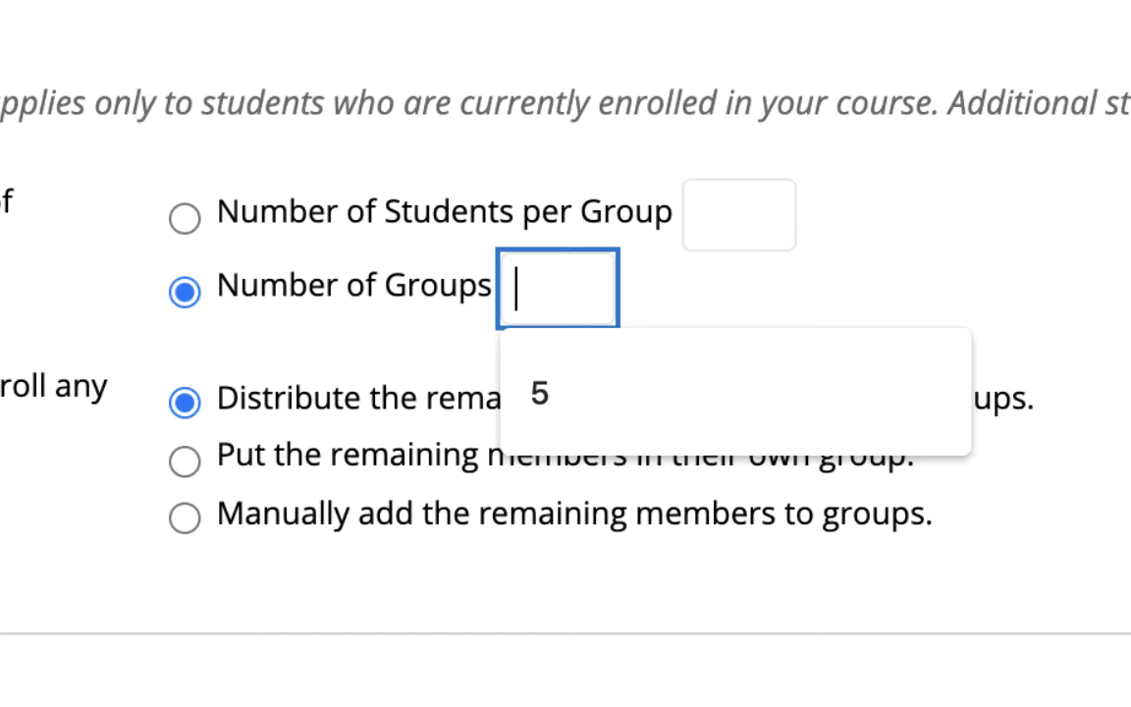
click(568, 392)
click(914, 585)
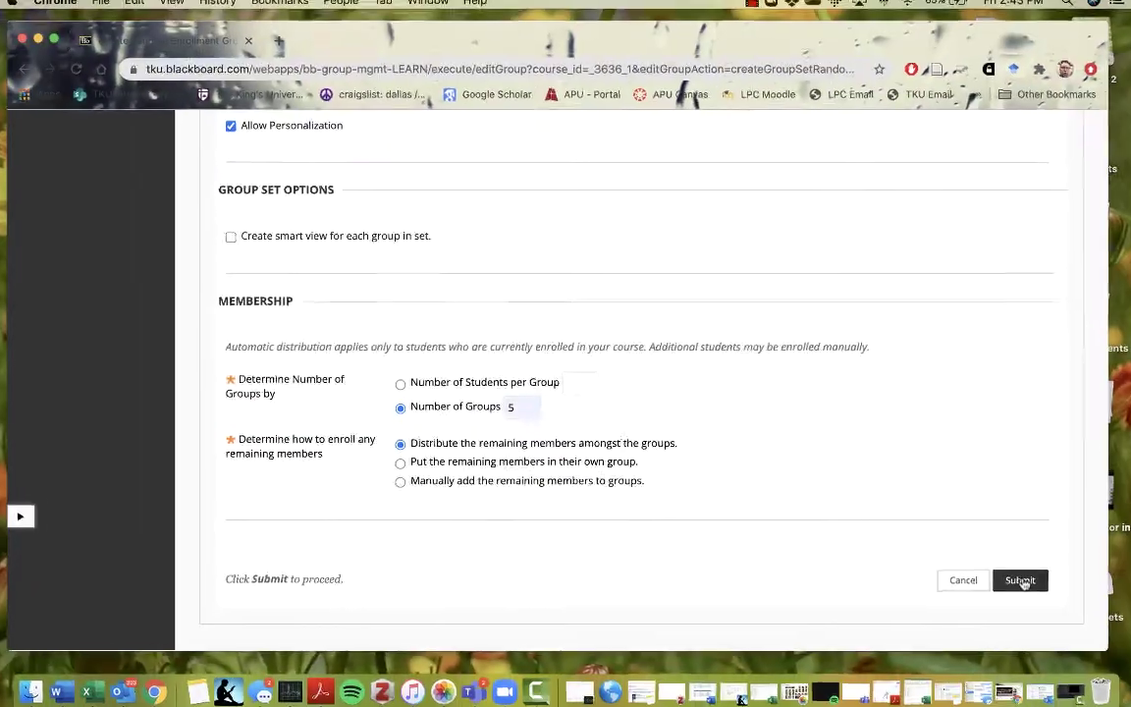
click(1020, 580)
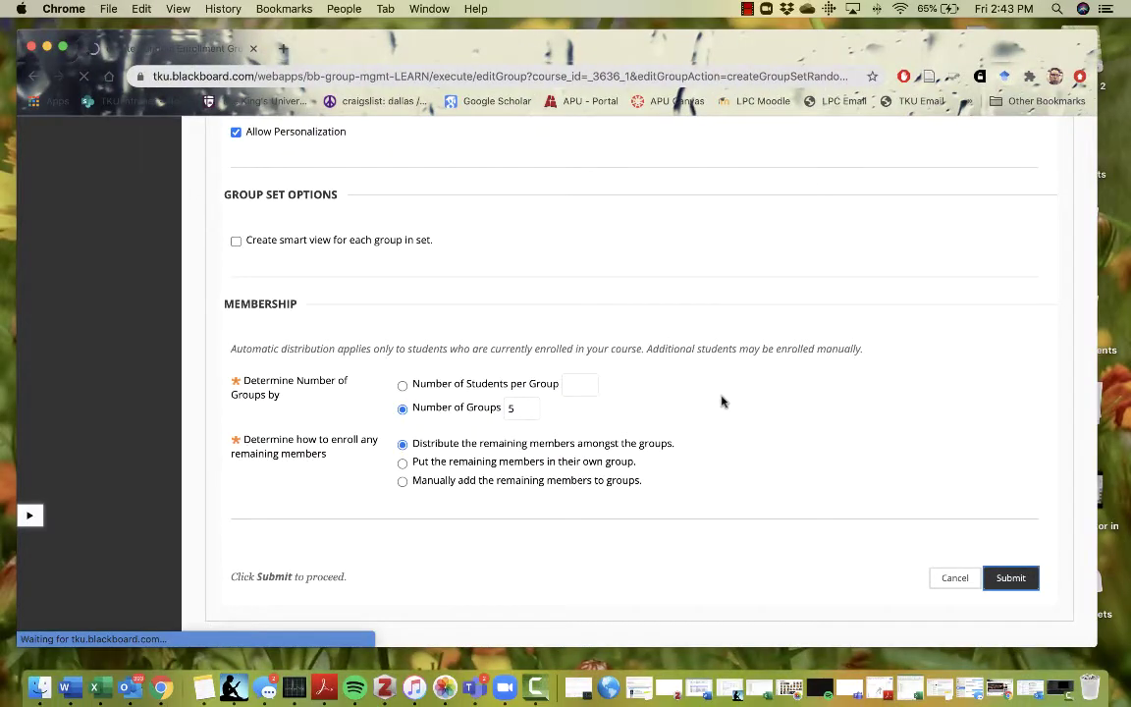
Review Groups 1–5, 14 members each, and check the list's View Options.
scroll(702, 475, down, 2)
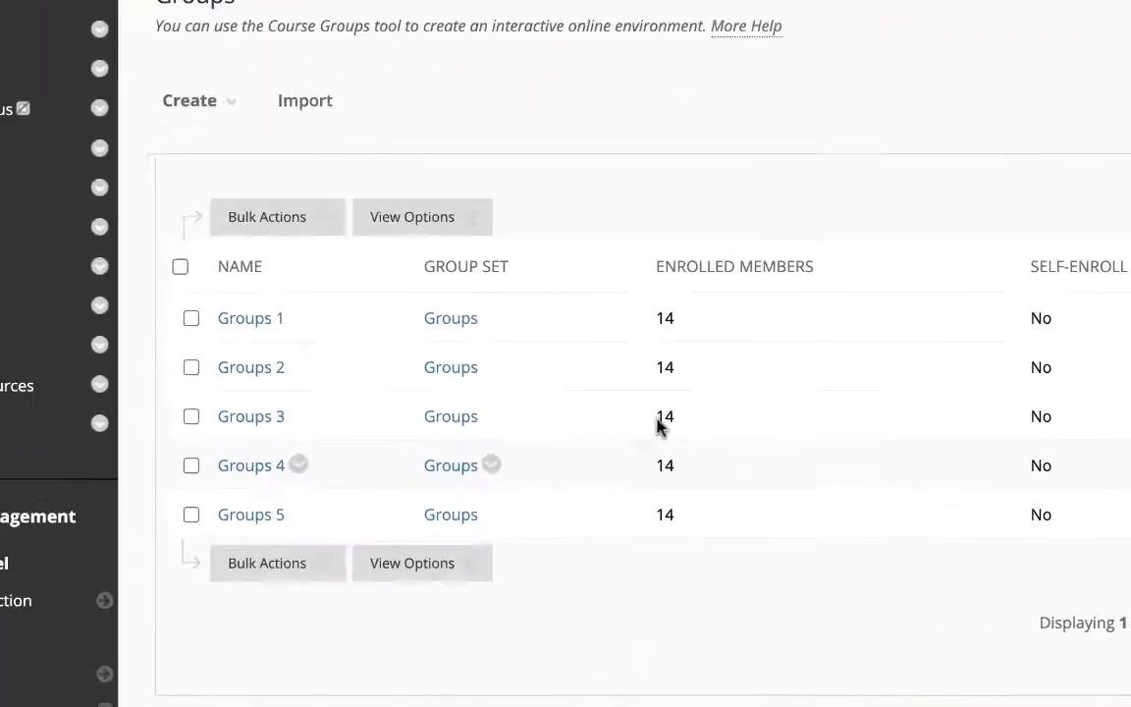
click(447, 565)
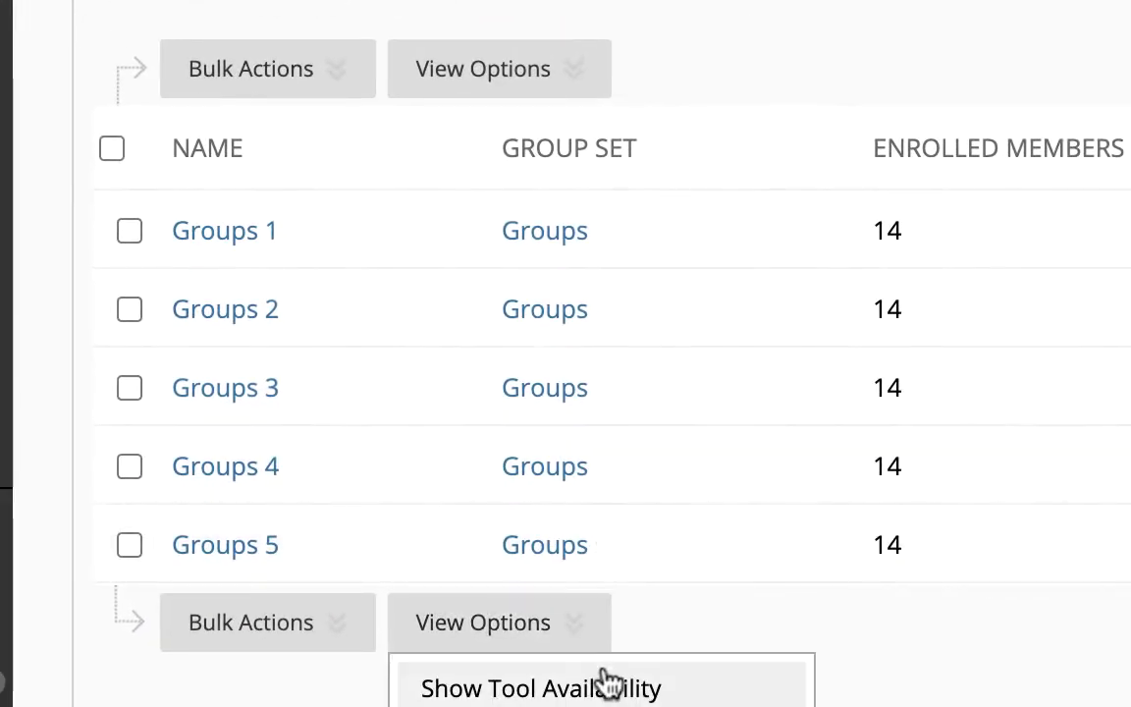
click(399, 644)
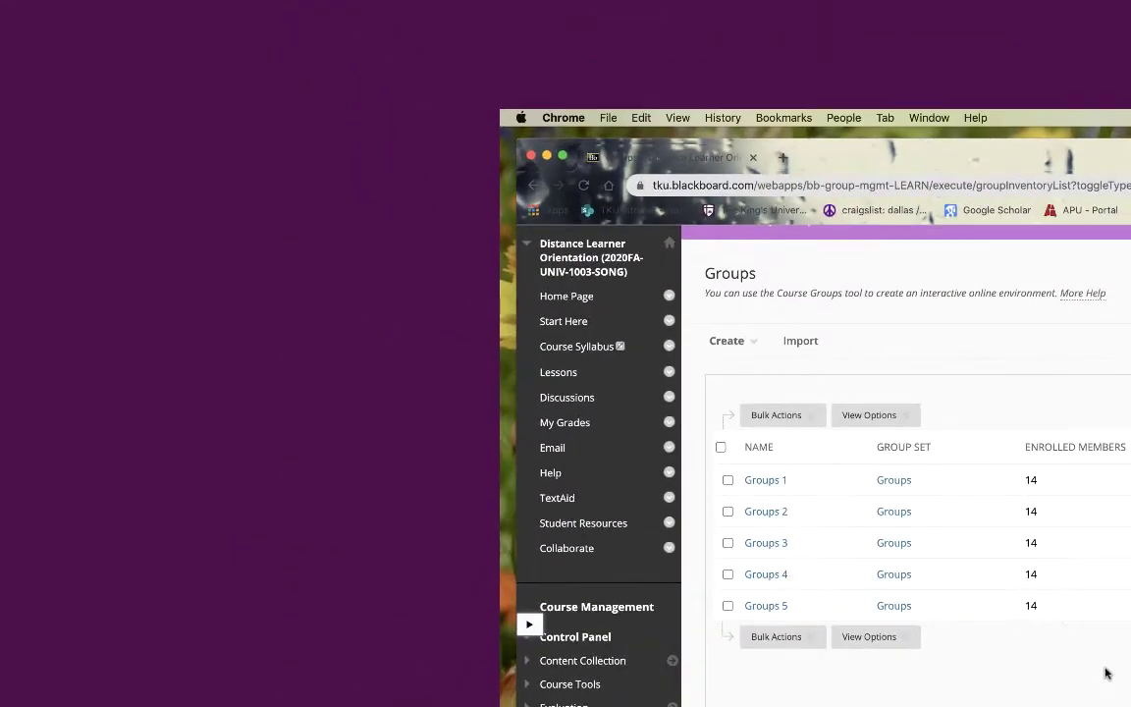
Open Groups 1 and review its 14 members, Group Discussion Board and Send Email tools.
click(798, 481)
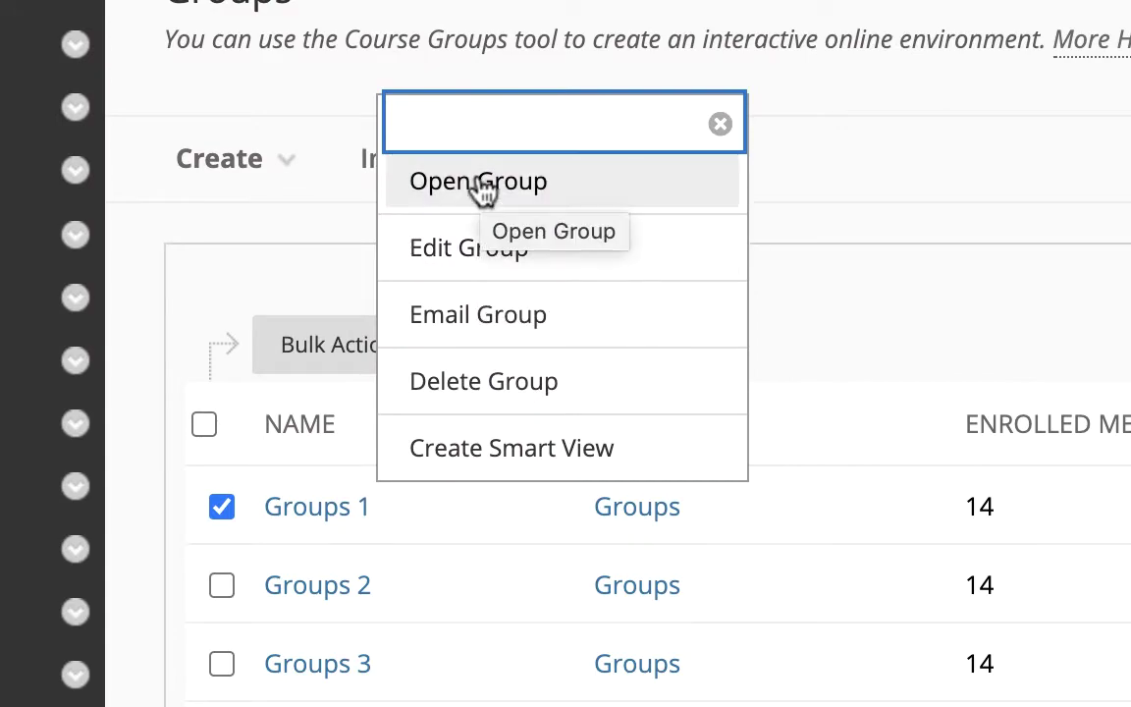
click(482, 189)
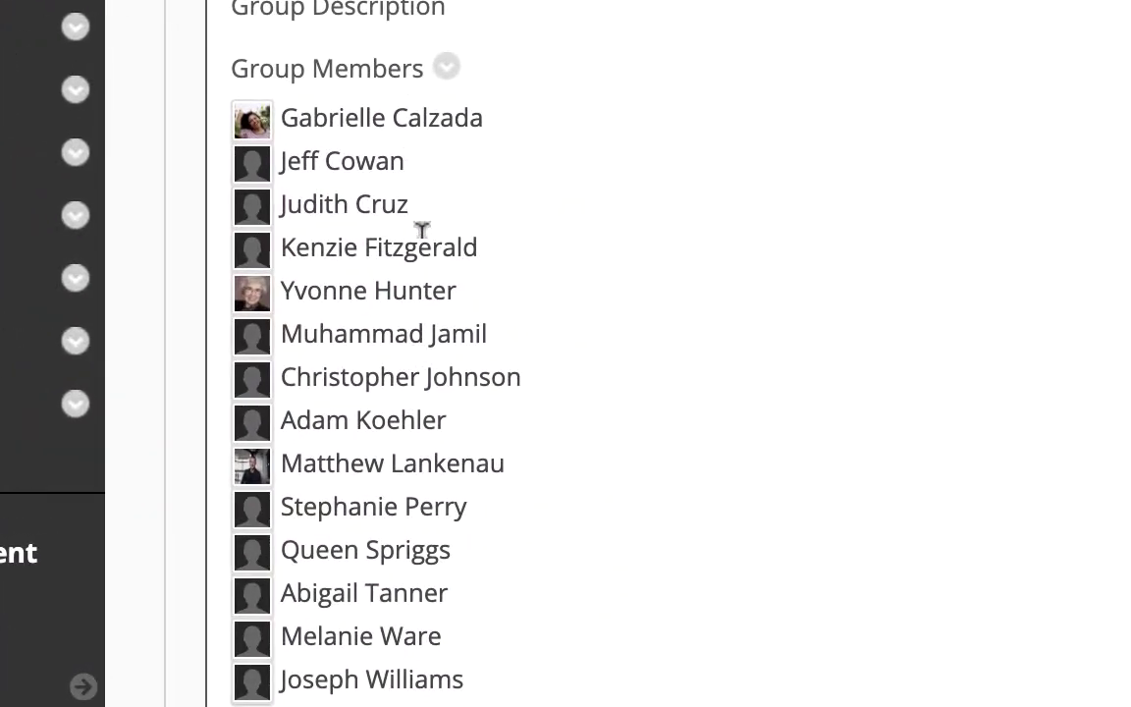
scroll(550, 353, down, 1)
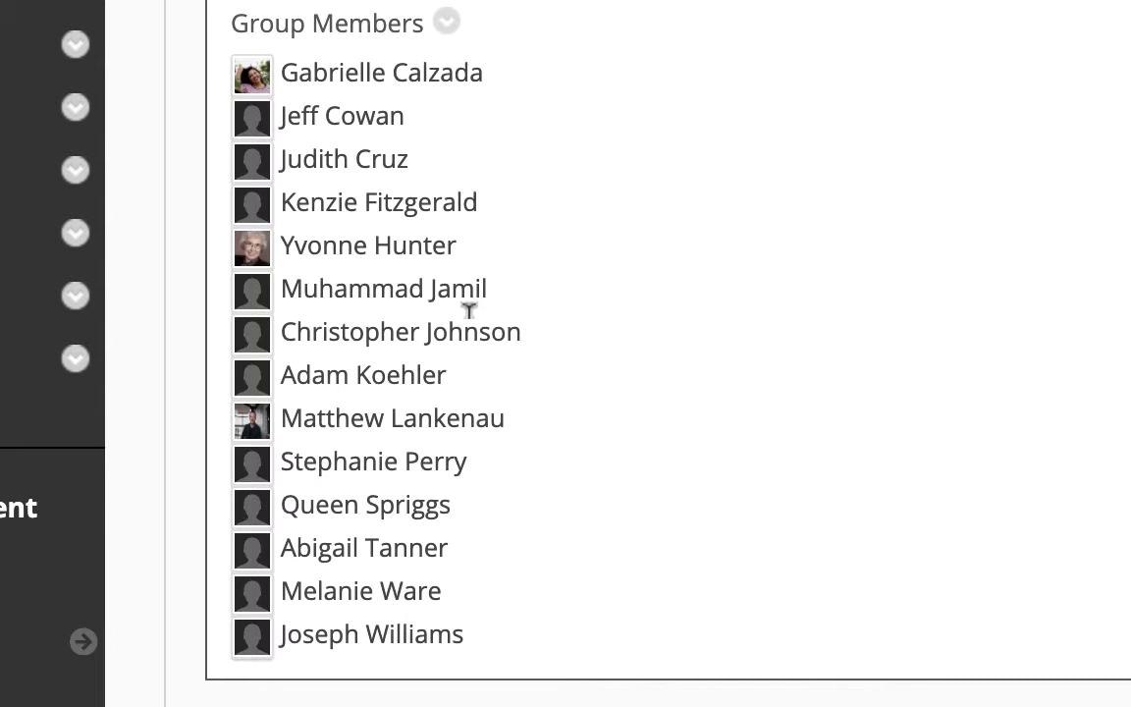
scroll(501, 579, down, 3)
scroll(576, 692, down, 2)
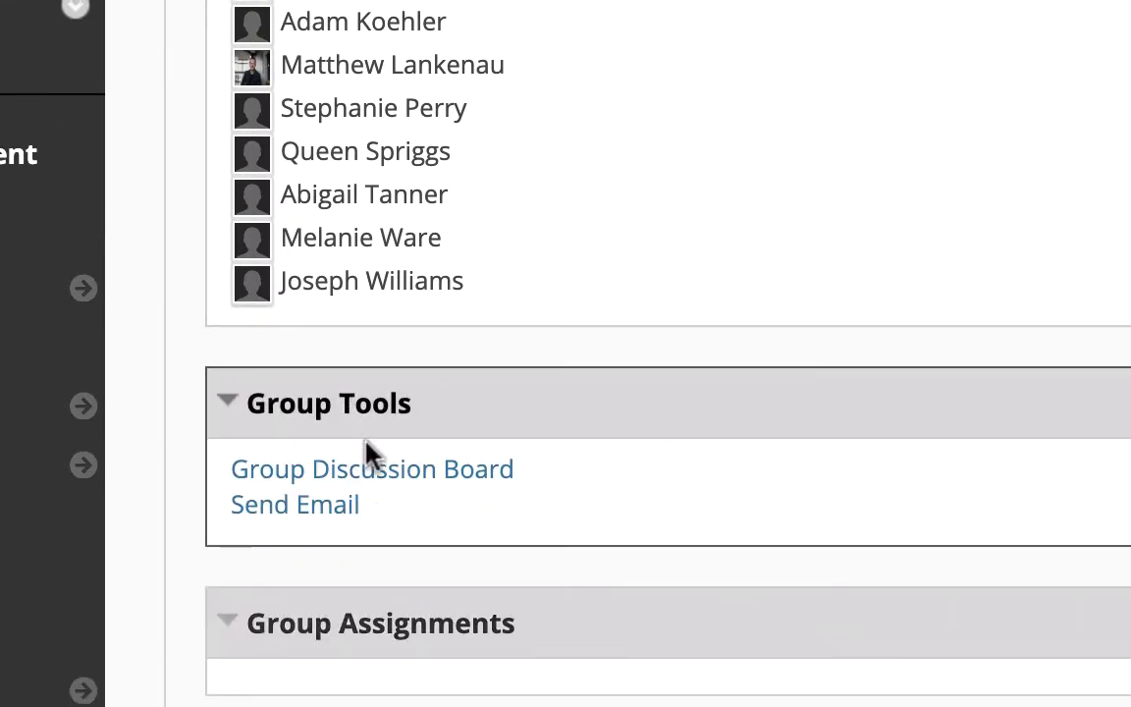
scroll(1118, 525, up, 7)
scroll(1119, 527, down, 3)
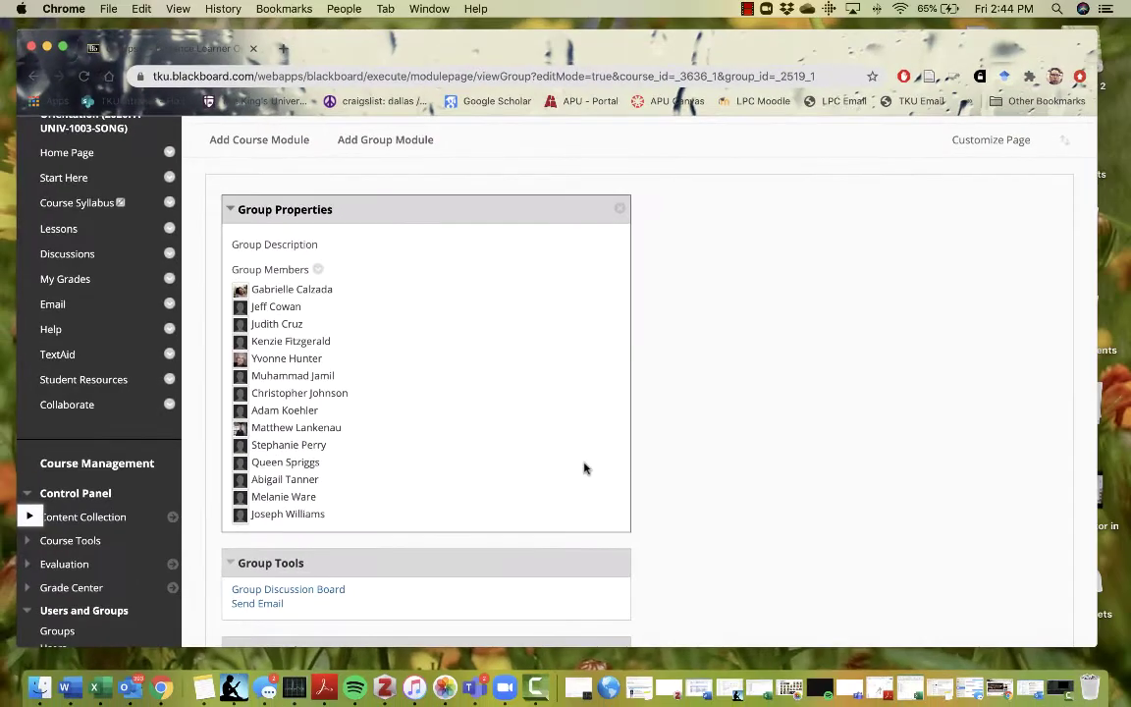
scroll(583, 468, down, 1)
scroll(585, 468, down, 1)
scroll(585, 462, up, 1)
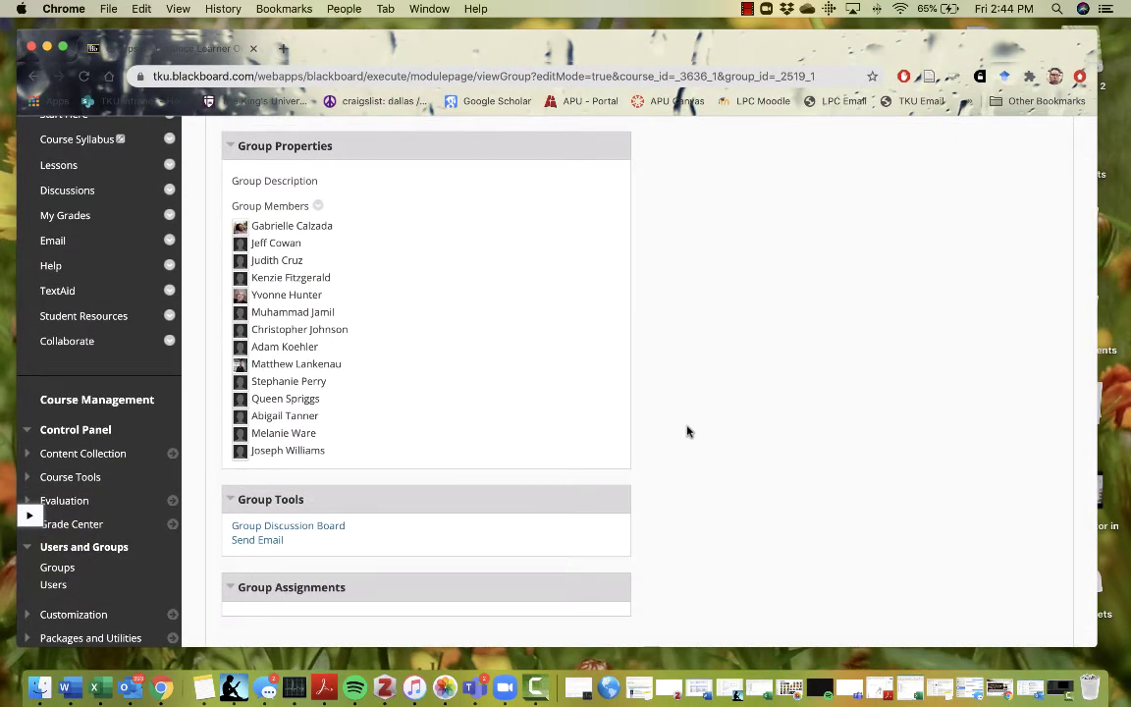
Delete the existing forum from the Groups 1 discussion board.
scroll(687, 431, up, 1)
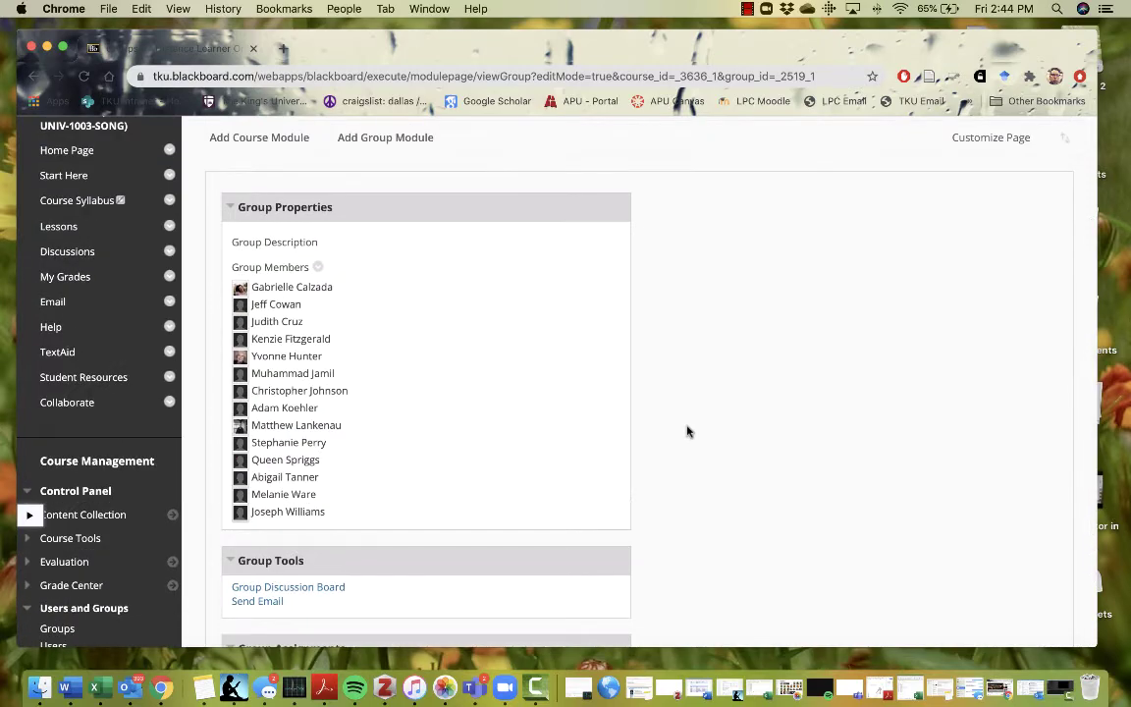
scroll(688, 431, down, 3)
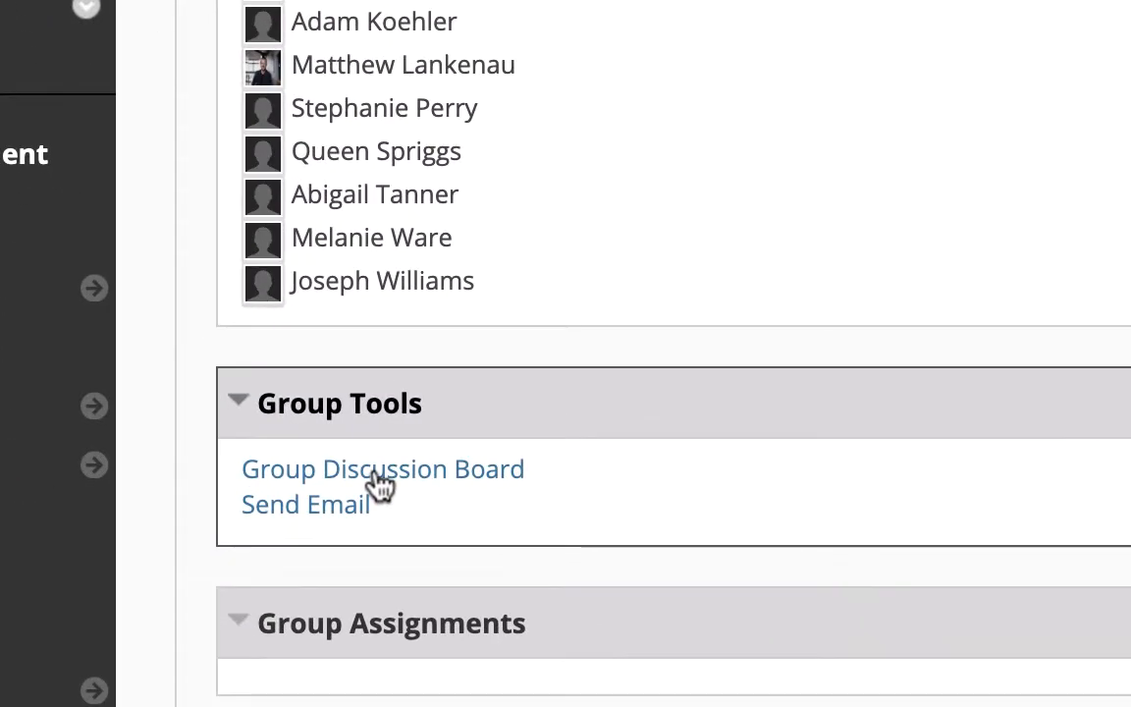
click(381, 471)
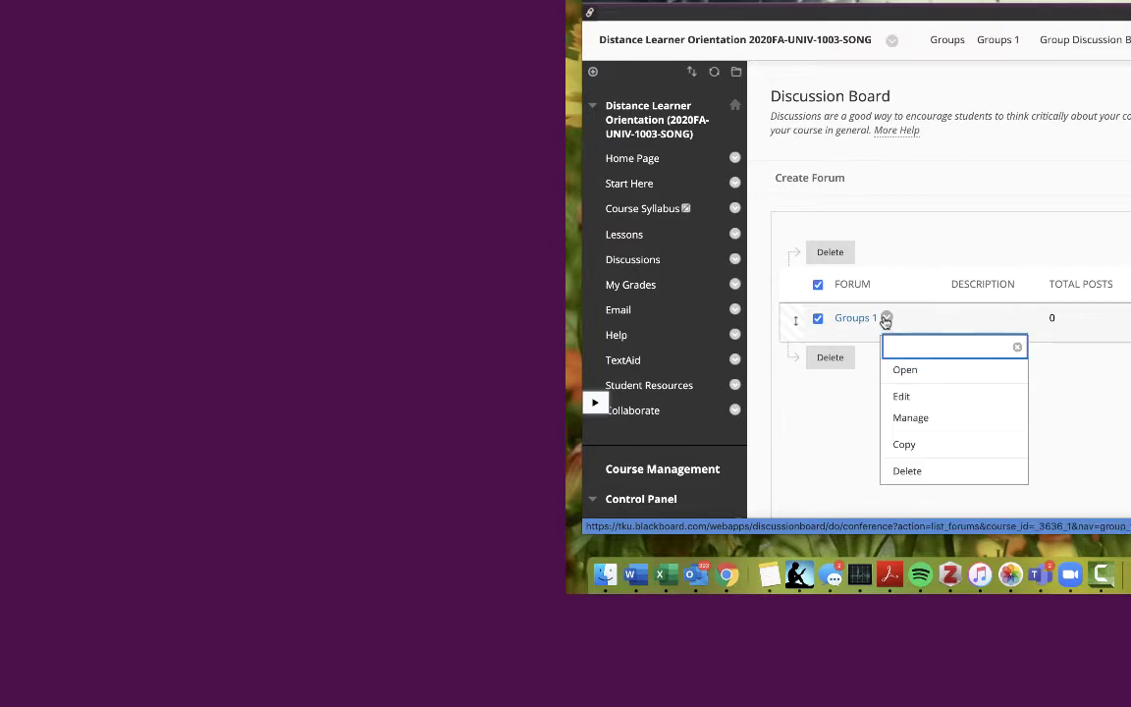
click(908, 471)
key(Return)
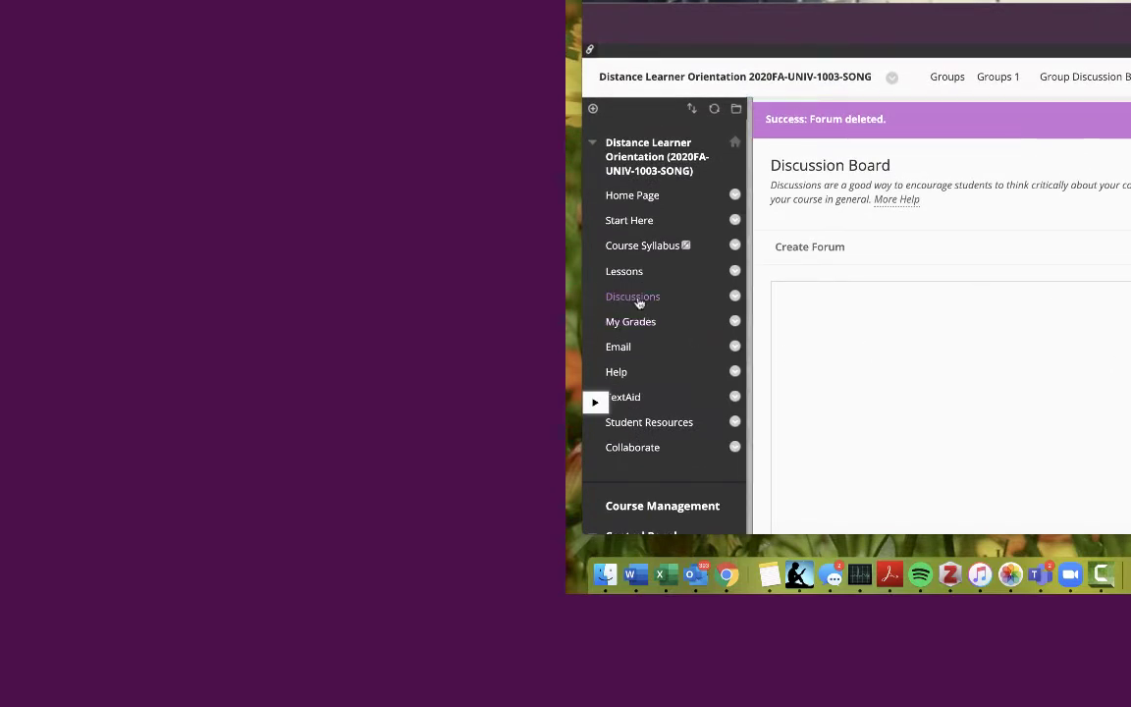
scroll(638, 301, down, 2)
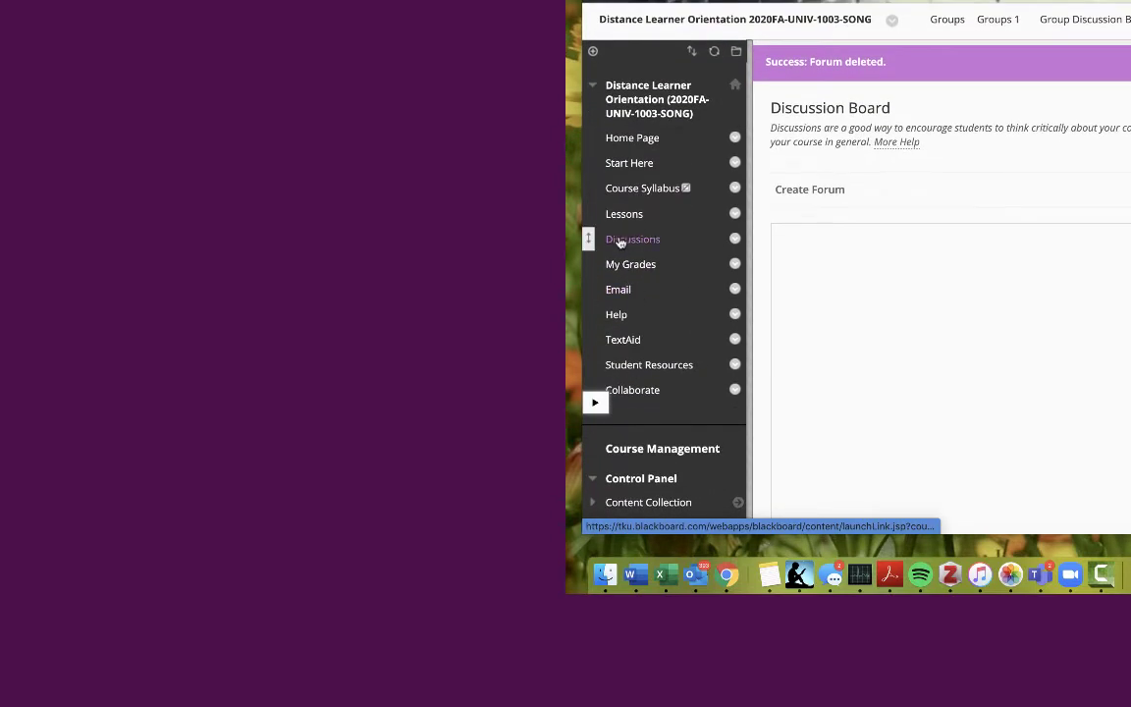
Visit the course's main discussion board.
click(621, 242)
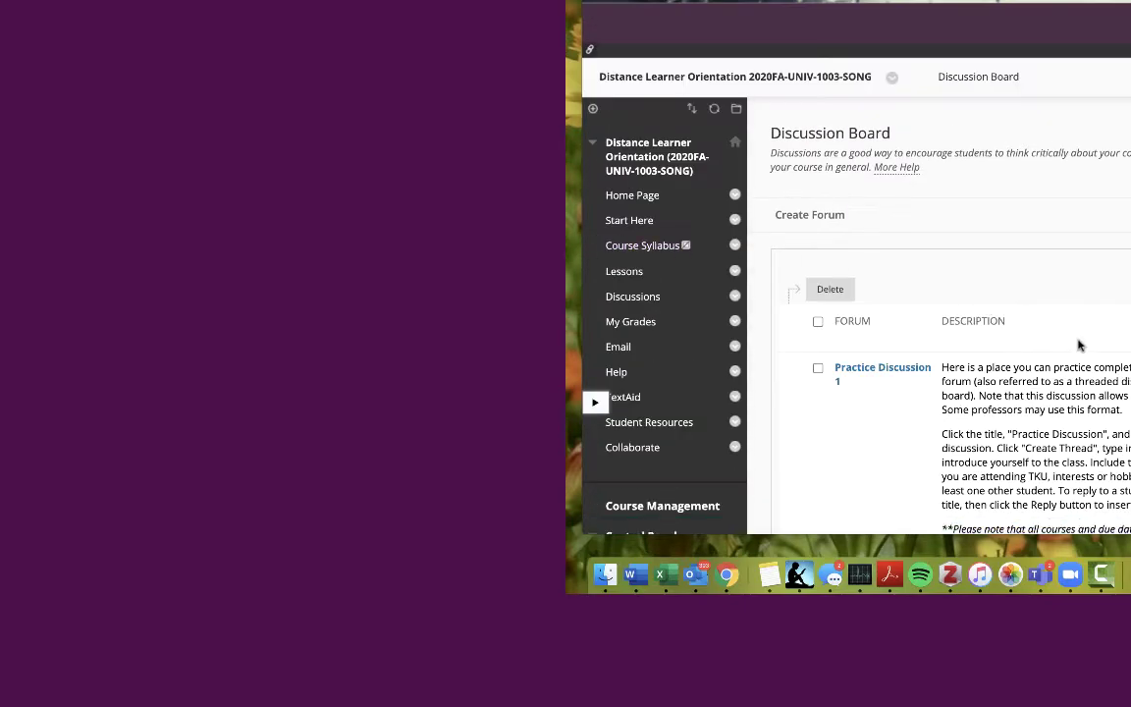
scroll(1079, 338, down, 2)
scroll(884, 294, down, 8)
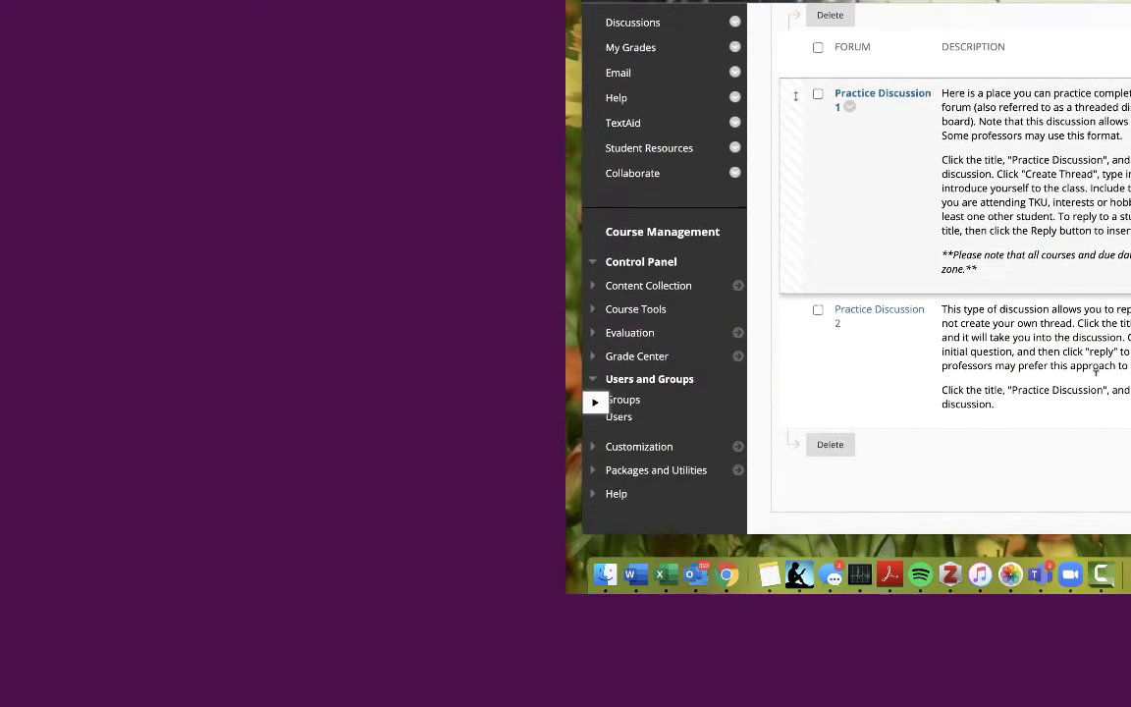
scroll(1112, 218, up, 10)
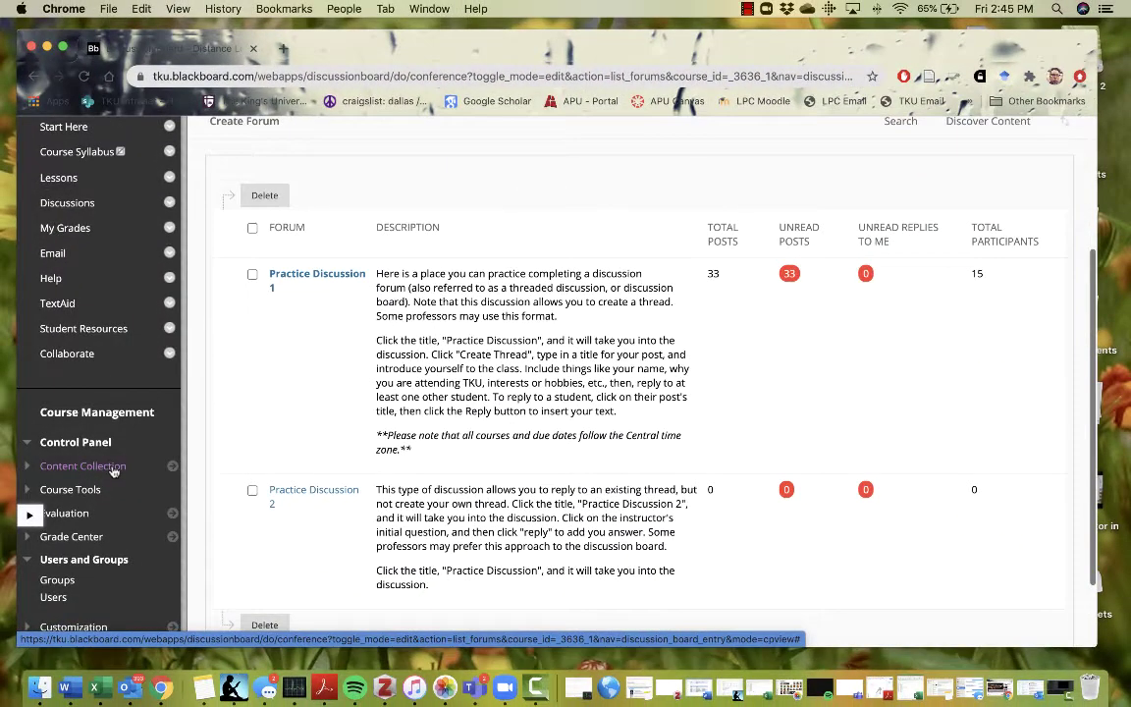
scroll(83, 454, down, 2)
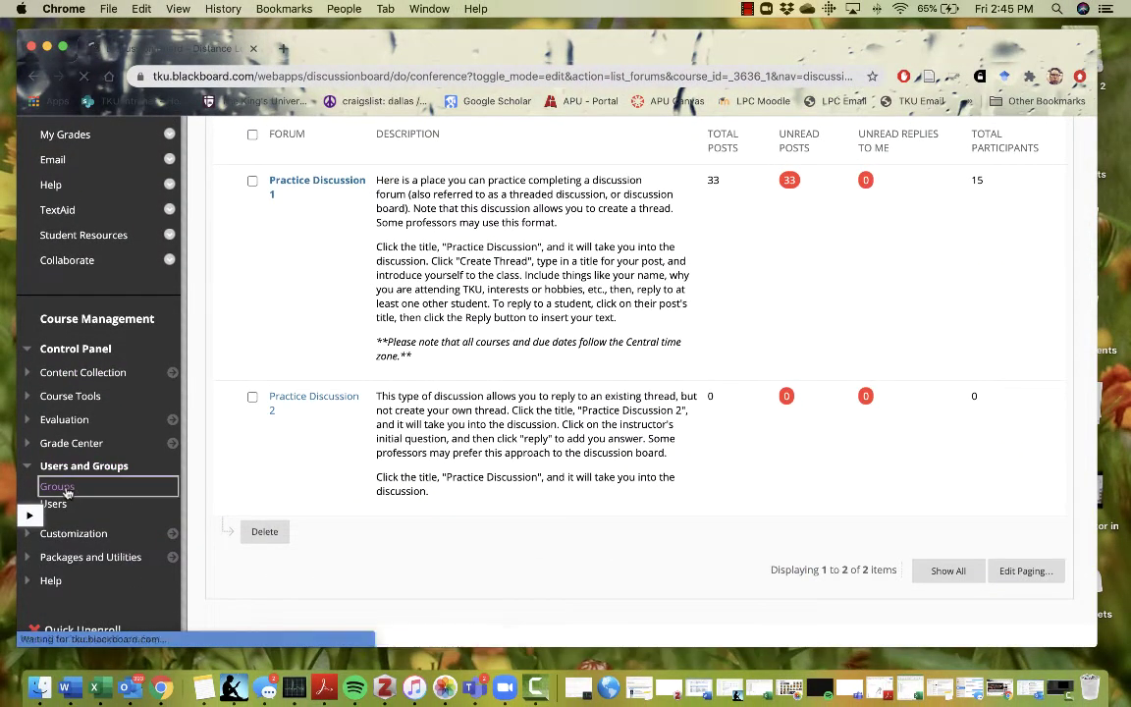
Reopen Groups 1 from the Groups list and view its board showing Forum Week 1.
click(286, 397)
scroll(302, 423, down, 3)
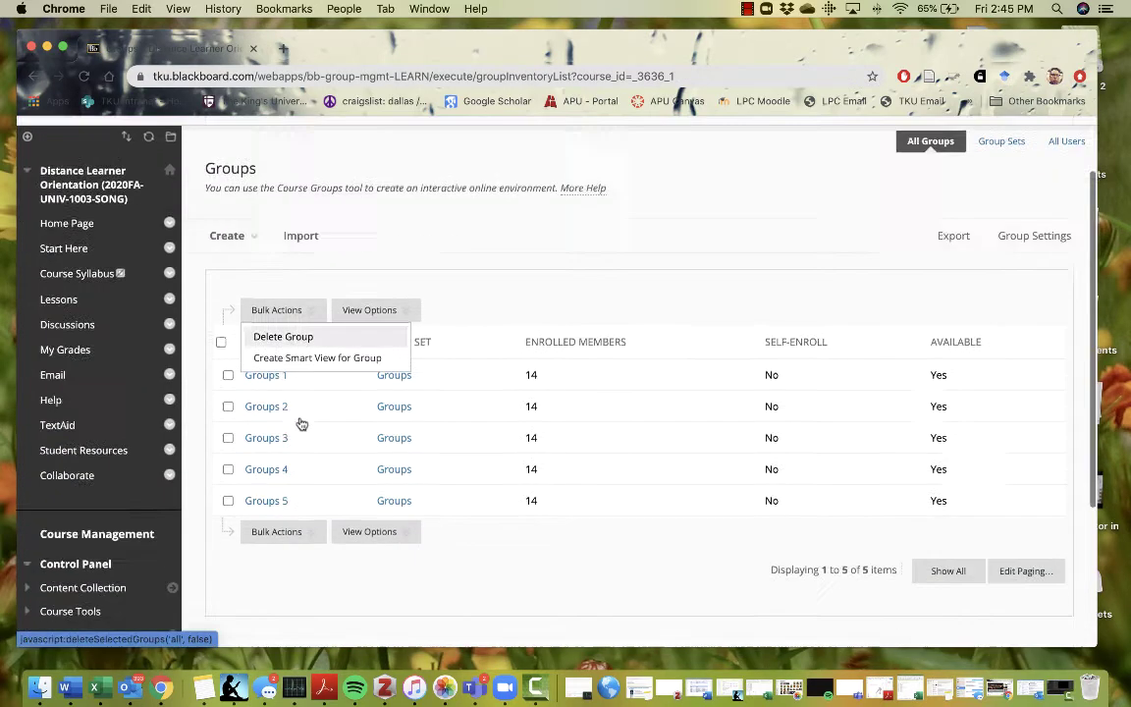
scroll(295, 392, down, 3)
scroll(295, 363, up, 4)
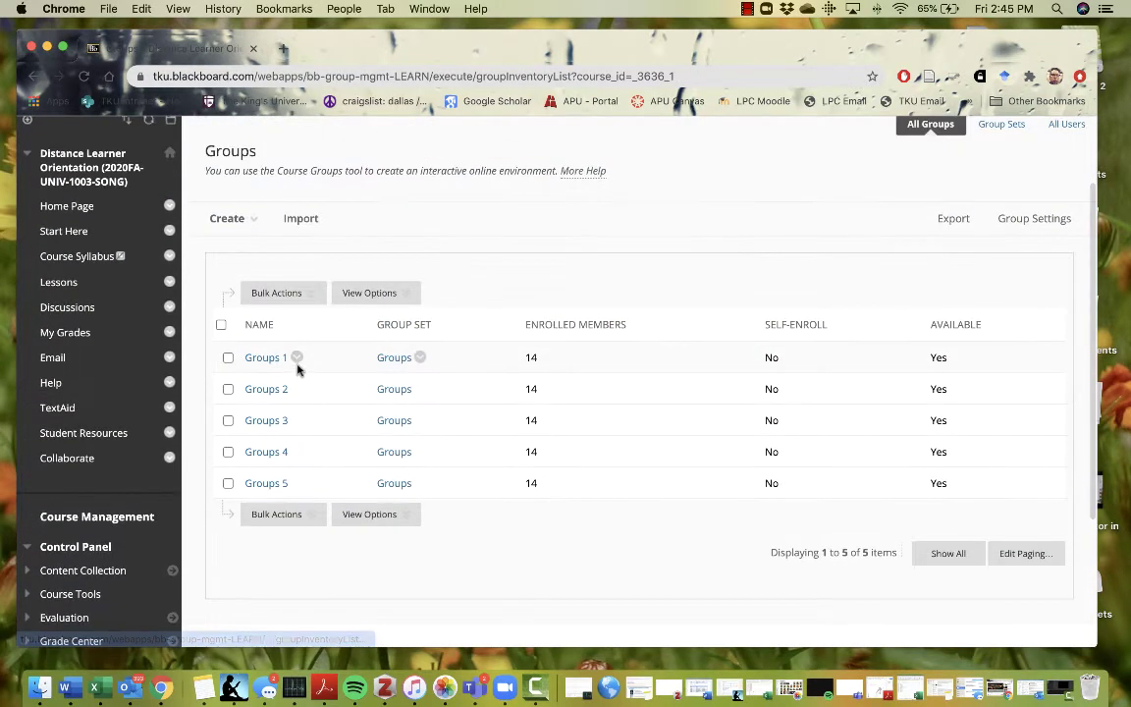
click(296, 359)
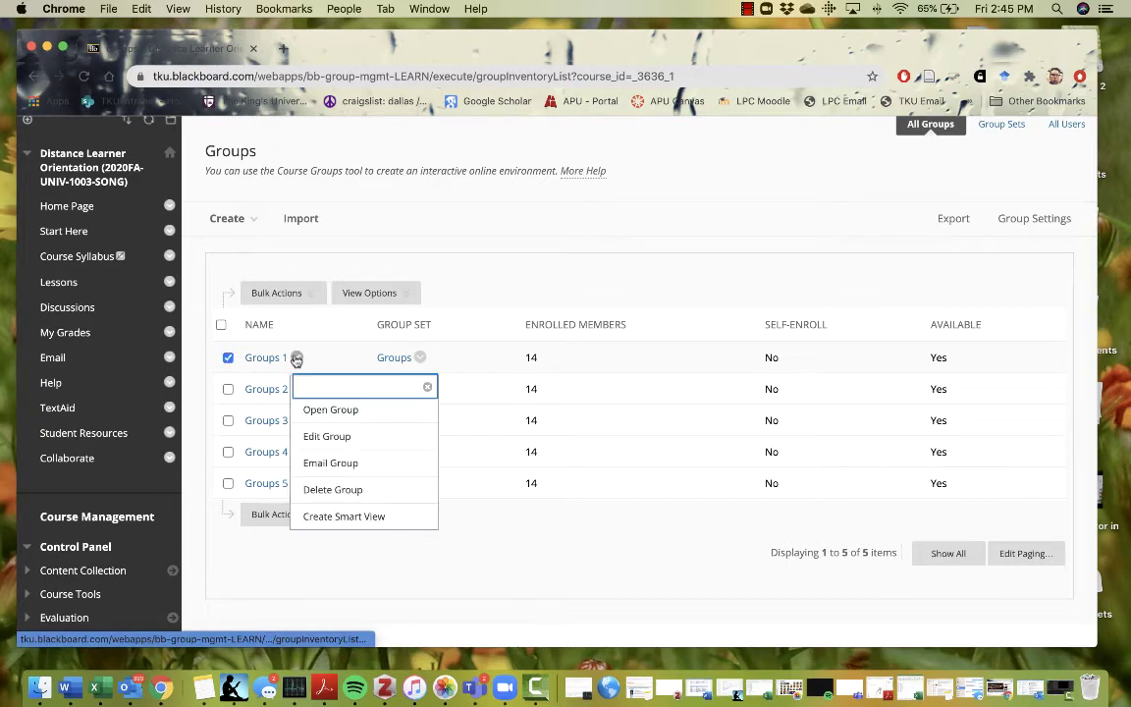
click(316, 409)
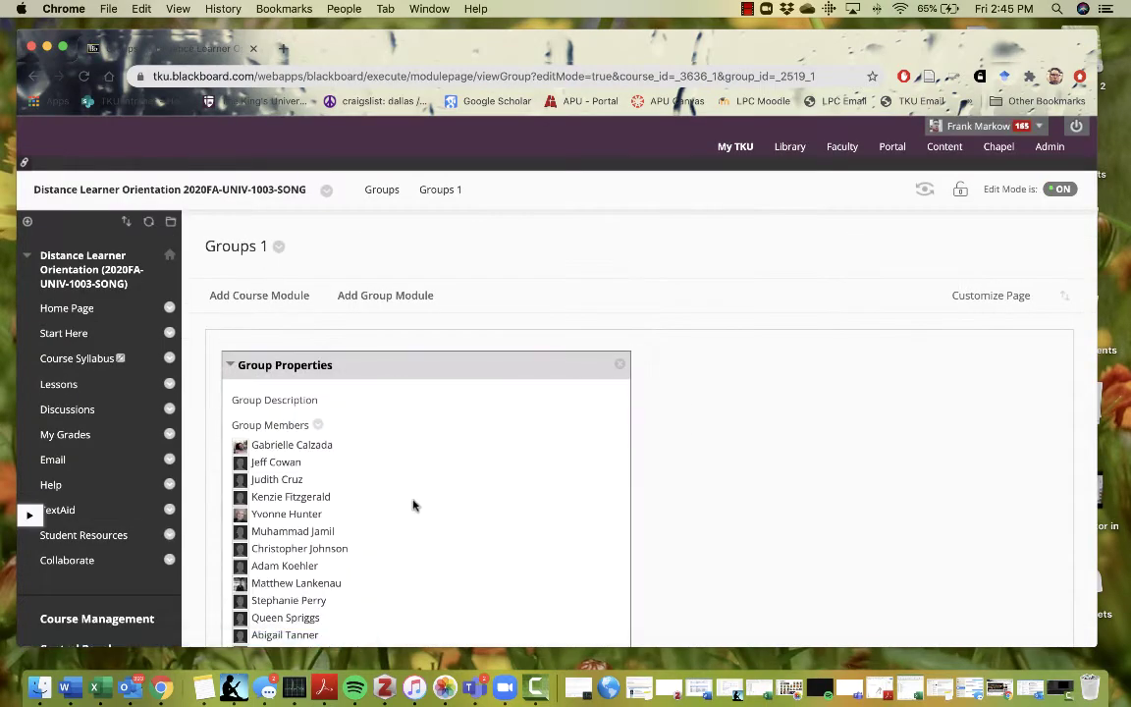
scroll(412, 505, down, 5)
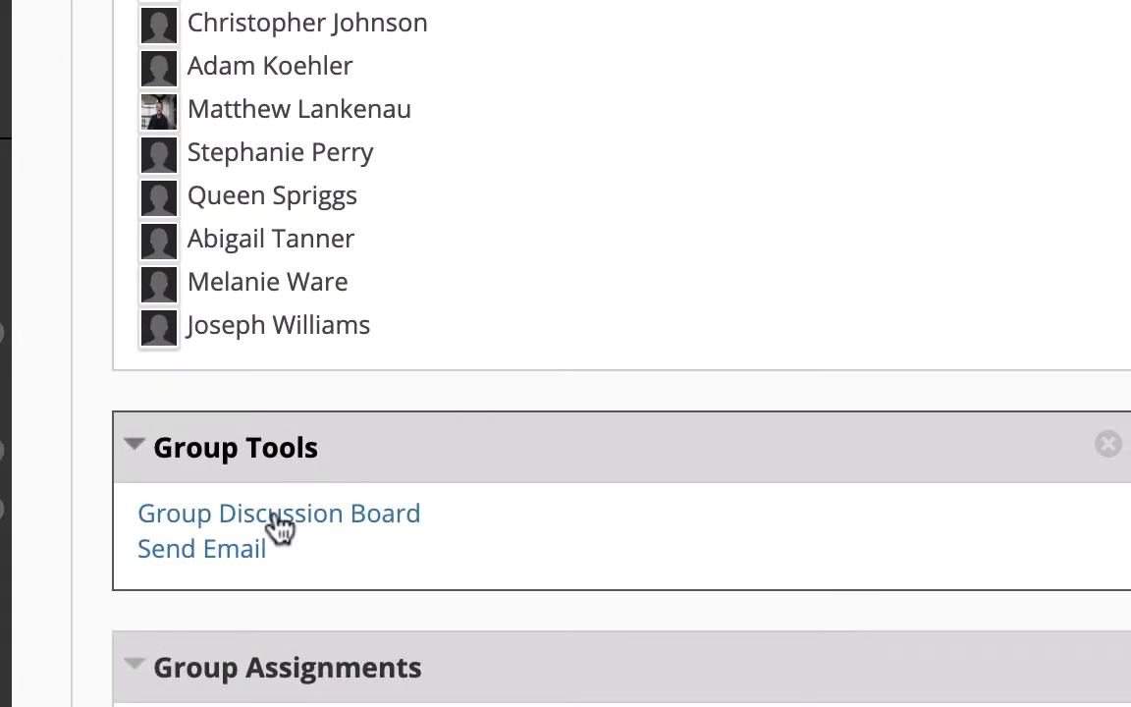
click(280, 515)
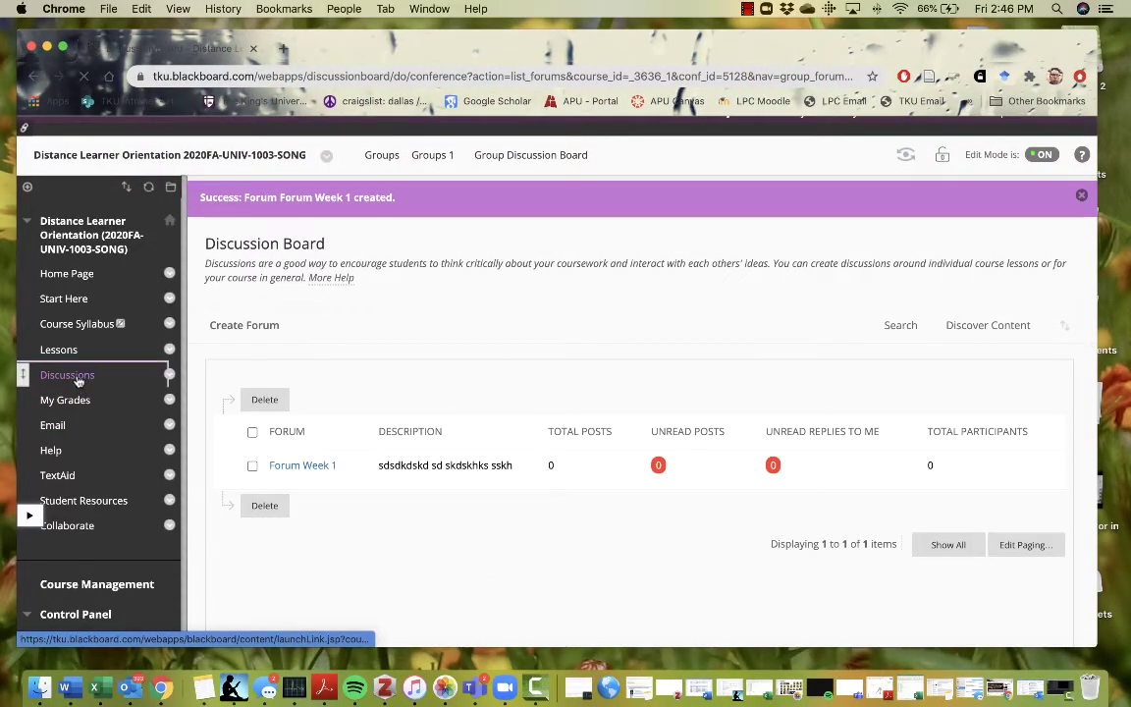
Scroll the main Discussion Board to review Practice Discussion 1 and Practice Discussion 2.
scroll(586, 505, down, 5)
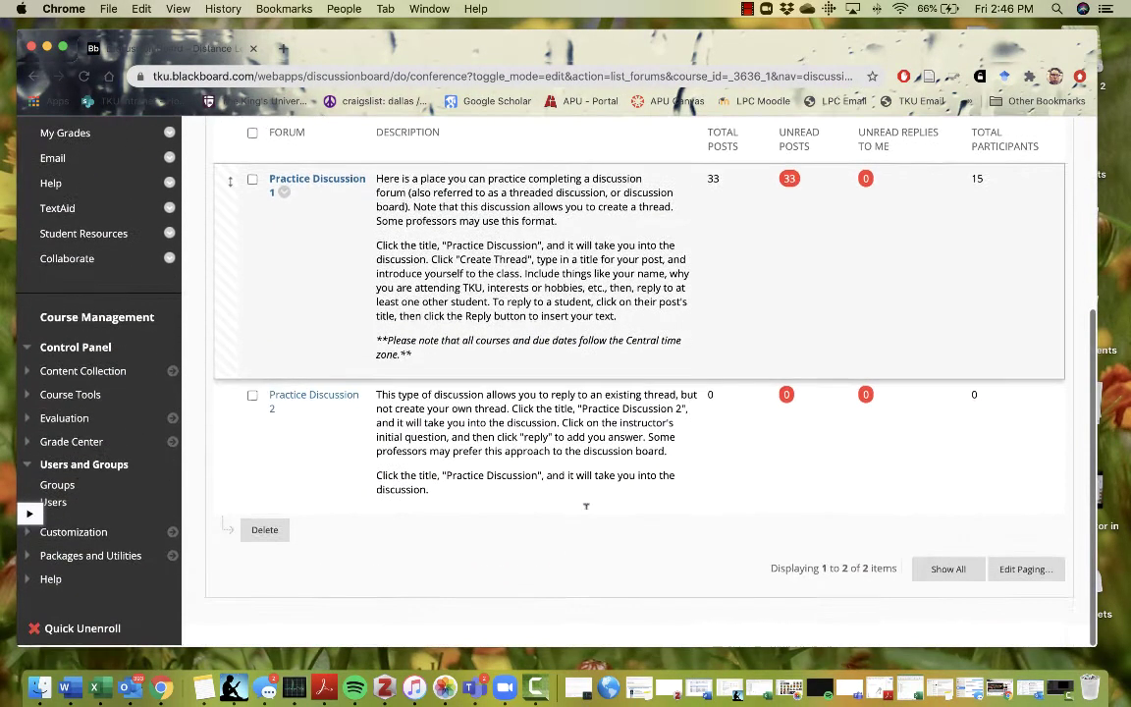
scroll(586, 506, up, 3)
scroll(586, 505, down, 2)
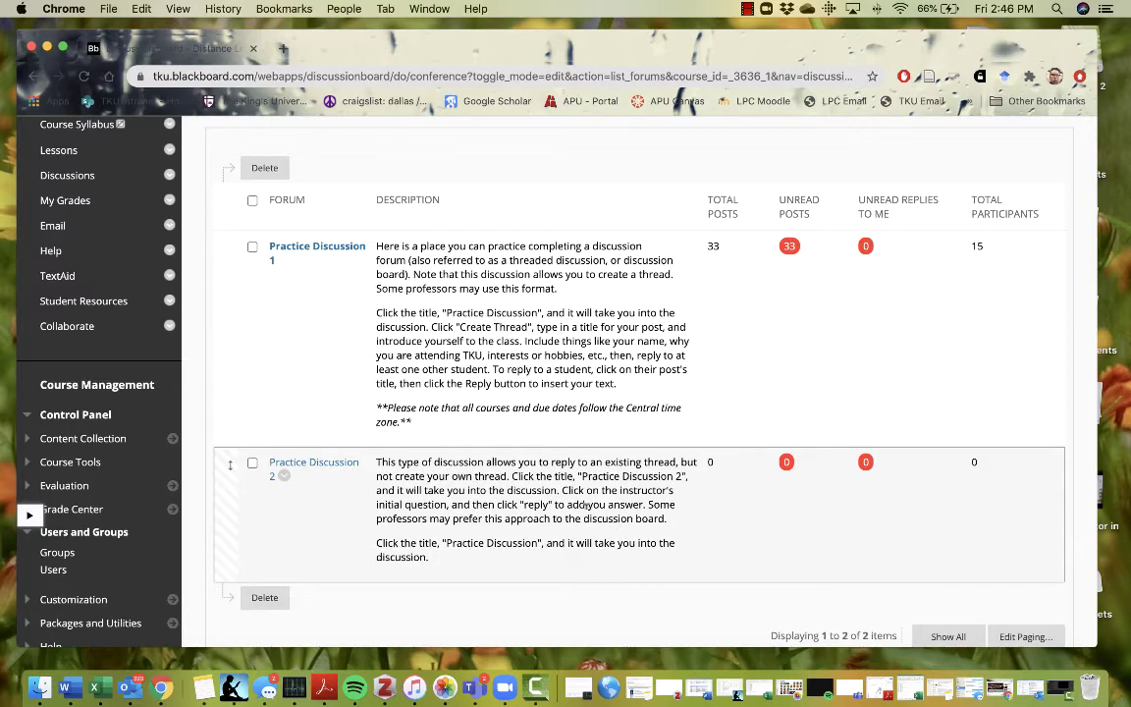
scroll(587, 505, up, 1)
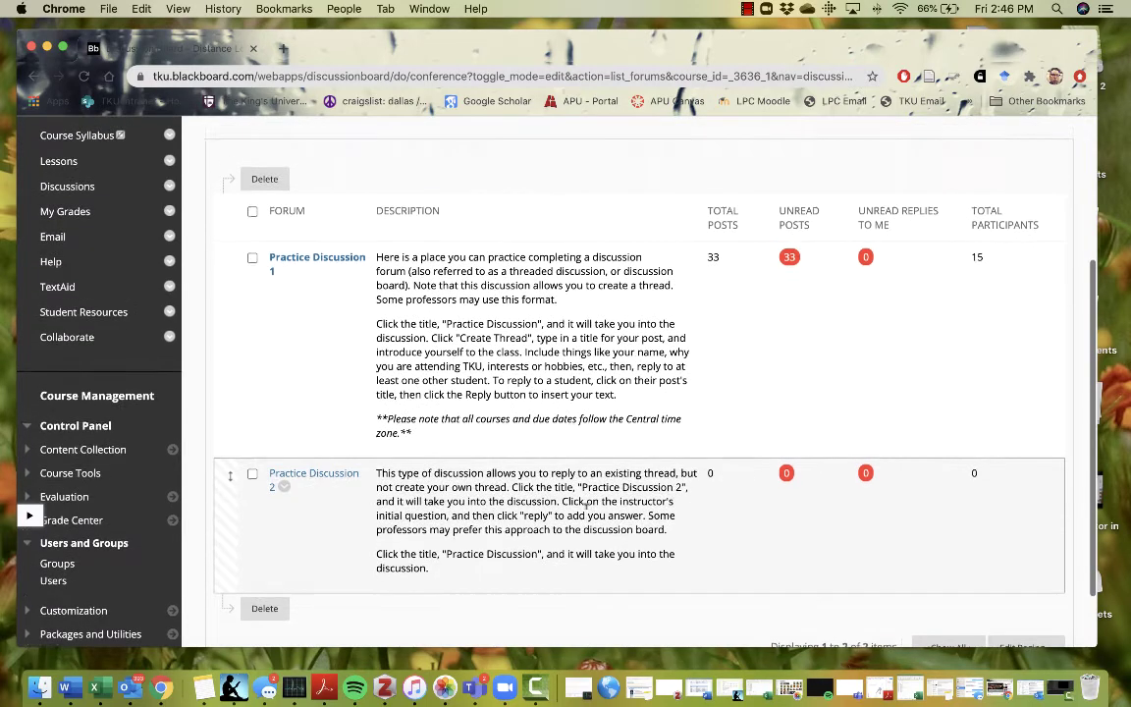
scroll(639, 433, down, 1)
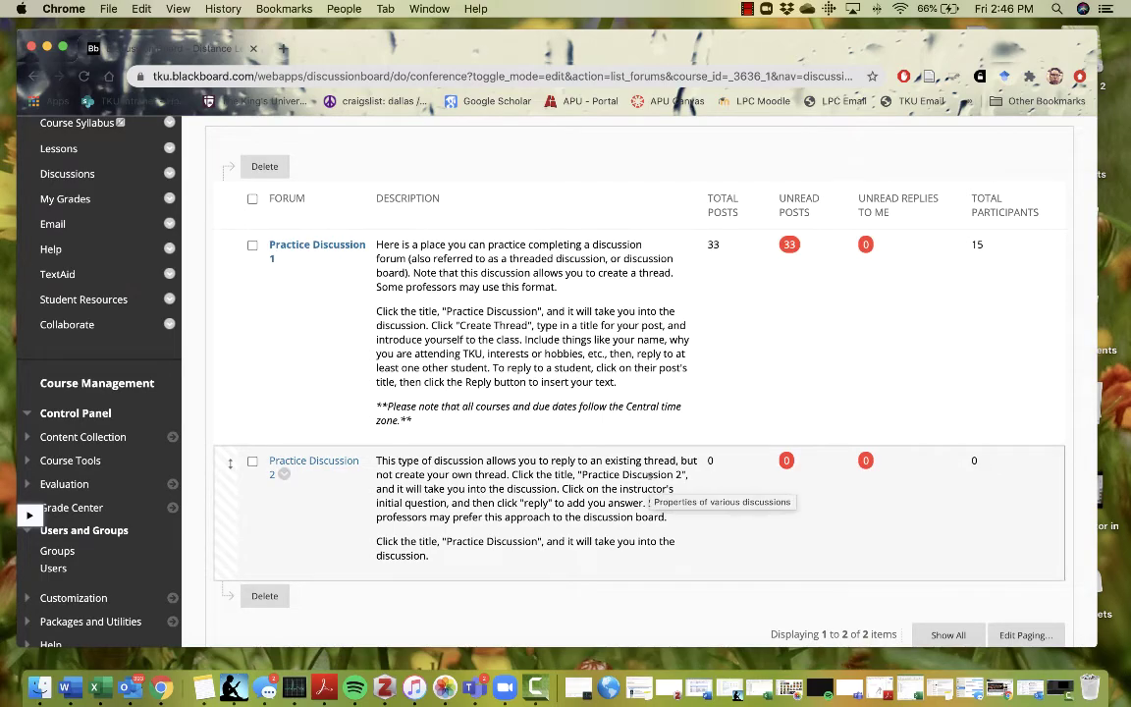
scroll(649, 475, down, 2)
scroll(618, 442, up, 10)
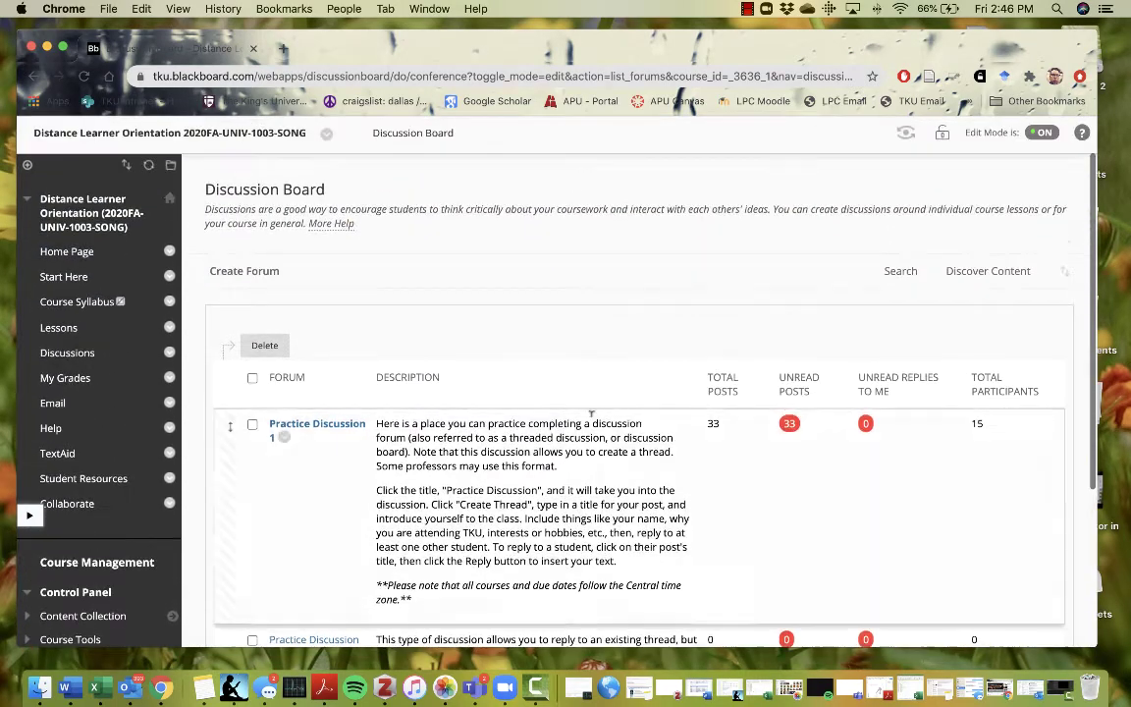
scroll(591, 417, down, 3)
scroll(591, 427, up, 2)
scroll(591, 432, down, 1)
scroll(591, 442, up, 1)
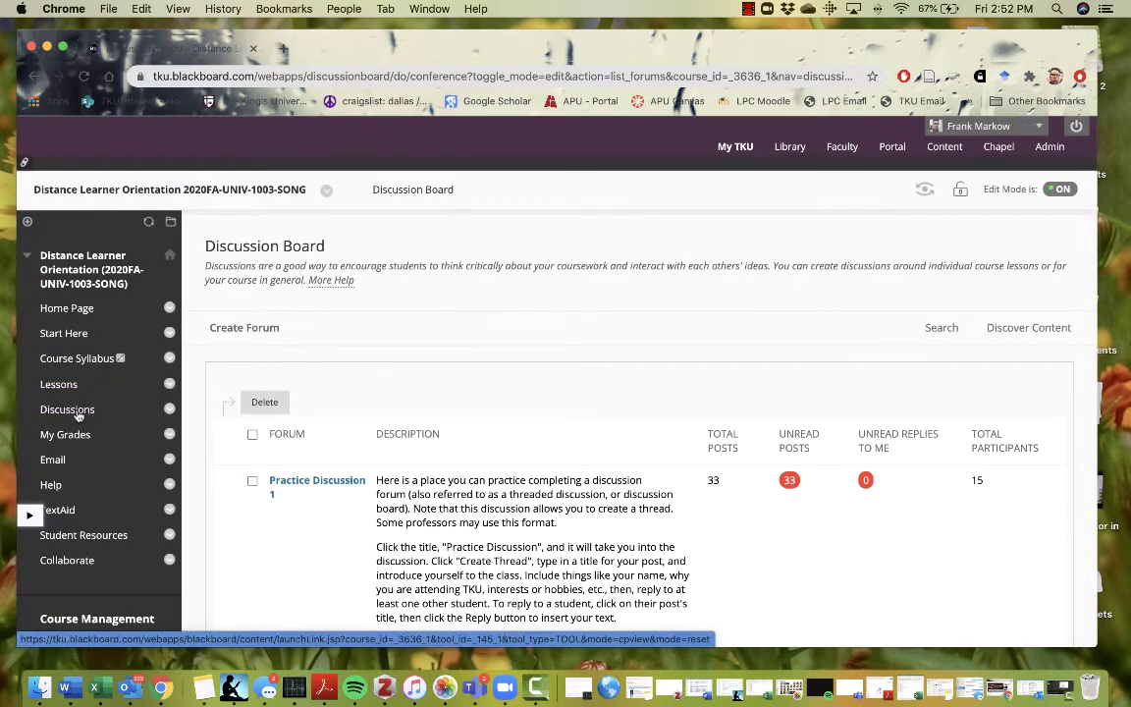
scroll(459, 516, down, 5)
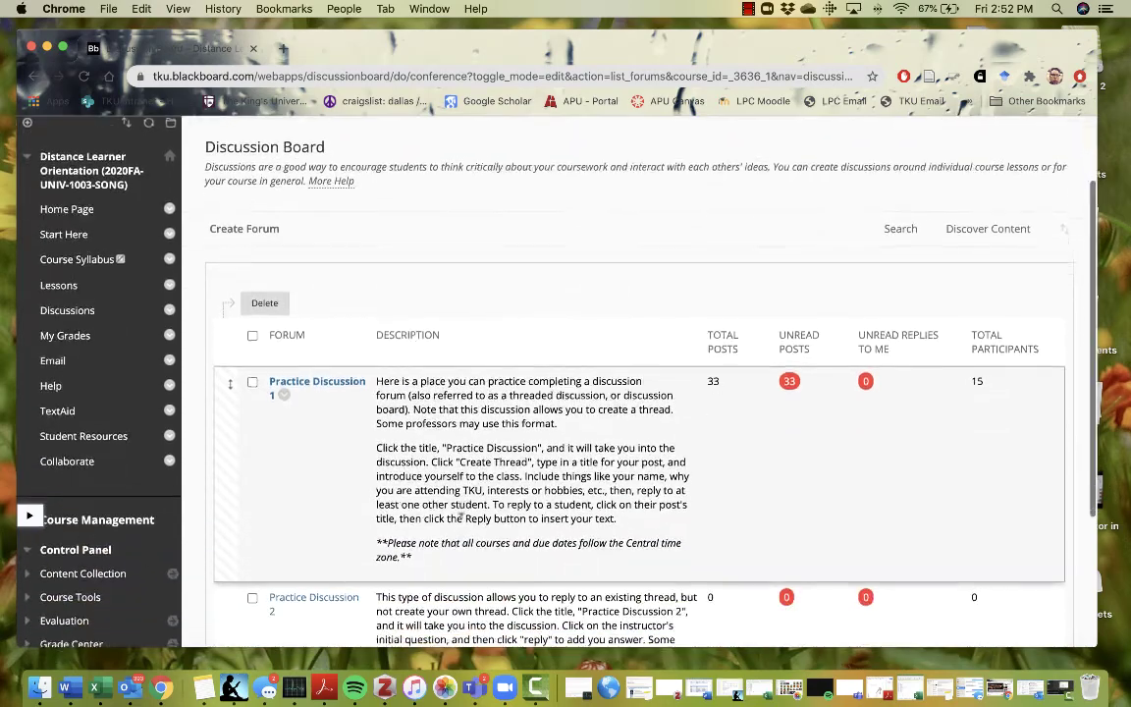
scroll(461, 472, up, 3)
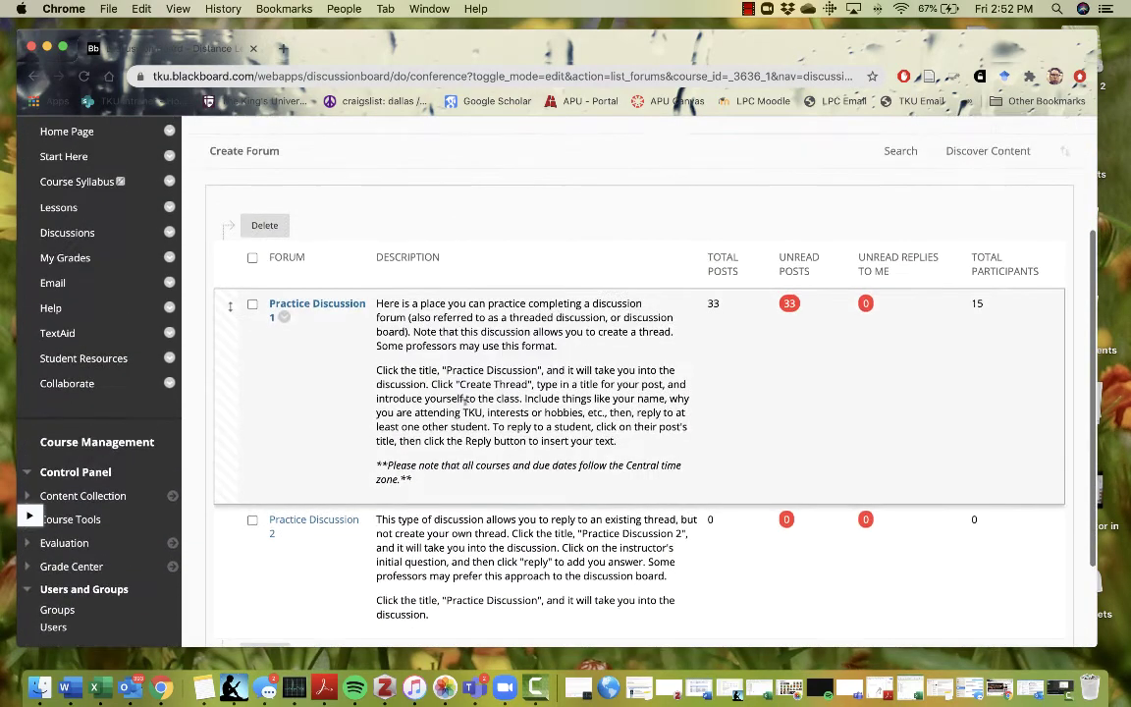
Copy Practice Discussion 1's settings as 'Group 1 Week 1' into the Groups 1 board.
click(283, 317)
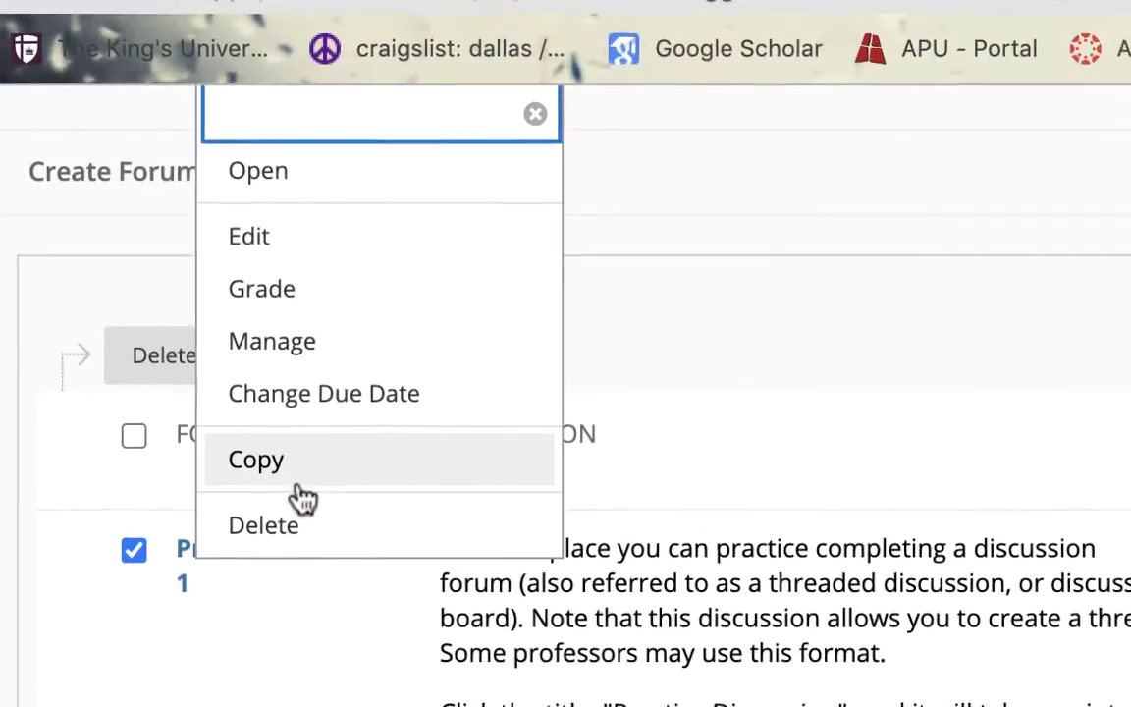
click(305, 340)
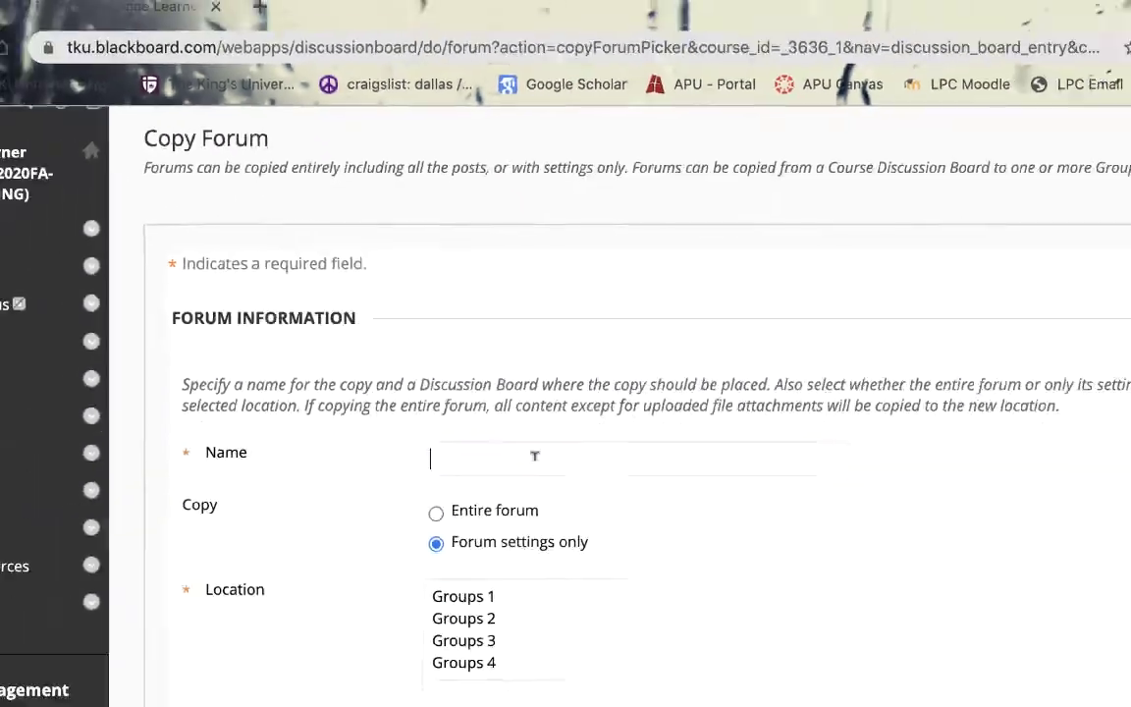
click(676, 640)
text(Group 1 Week 1)
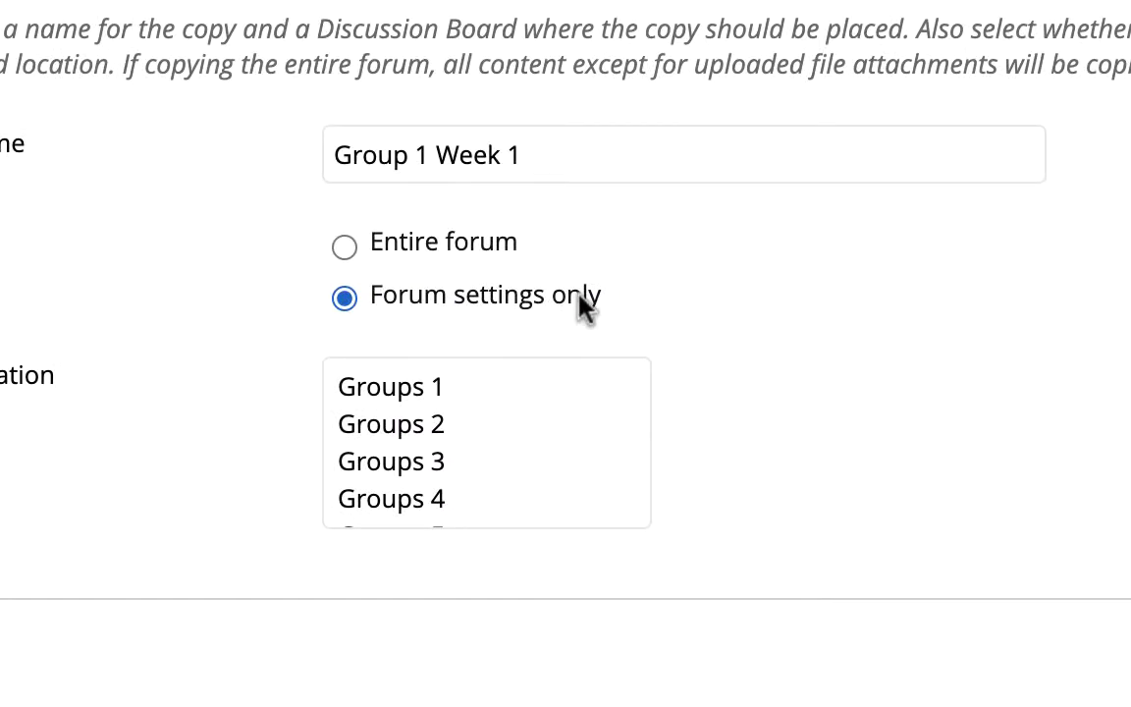
click(383, 389)
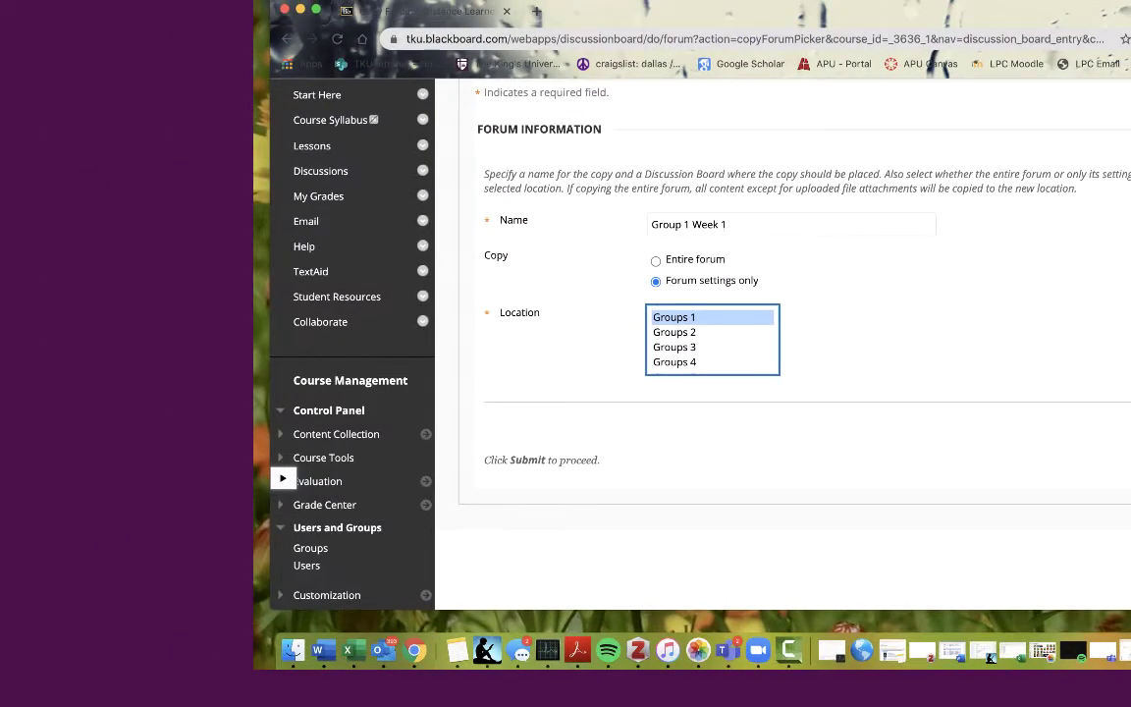
Open Groups 1's discussion board and confirm the Group 1 Week 1 forum is listed with 0 posts.
scroll(317, 461, down, 5)
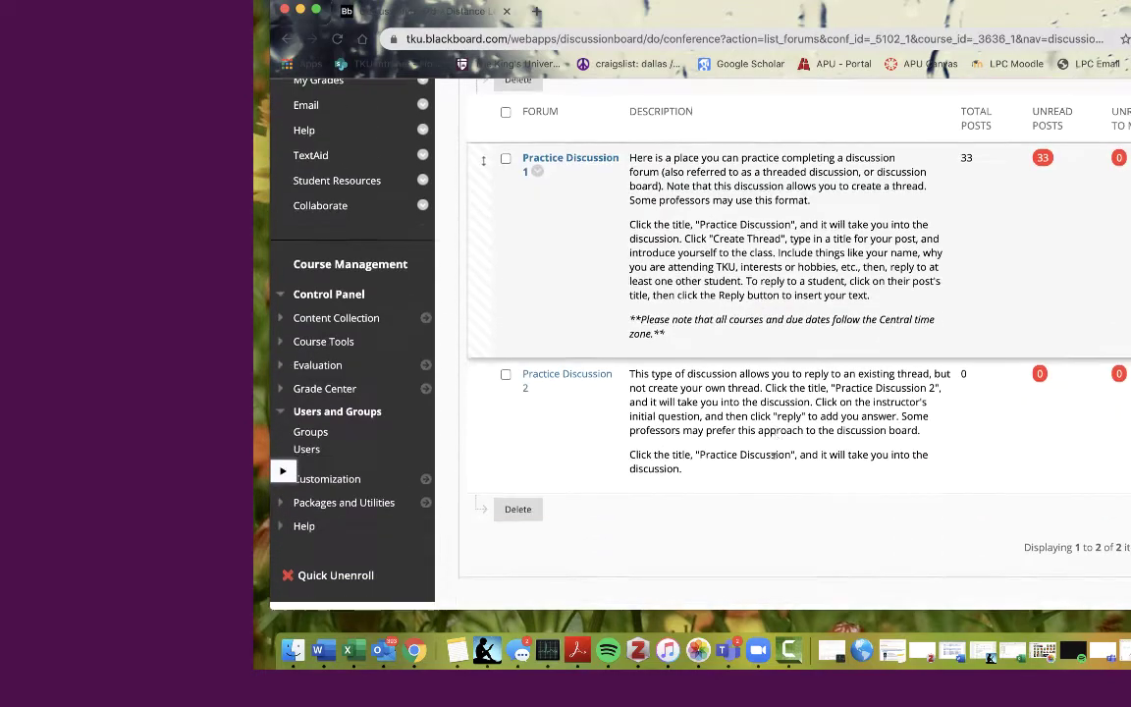
click(320, 444)
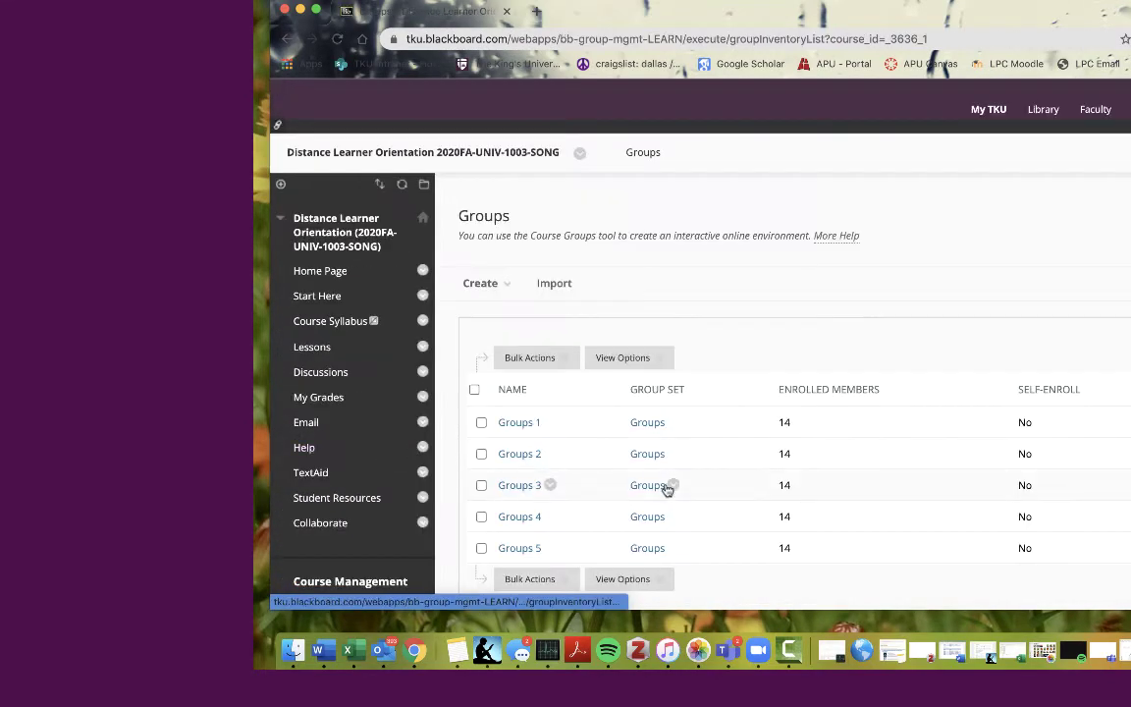
scroll(676, 491, down, 4)
click(524, 213)
scroll(569, 353, down, 4)
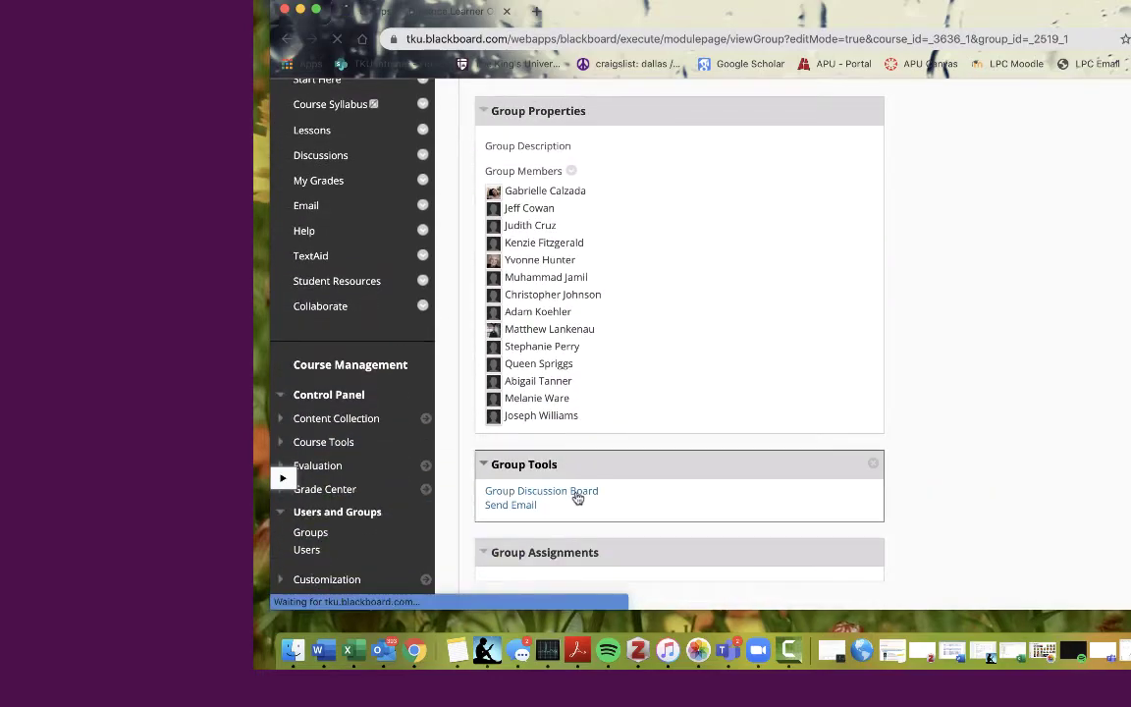
click(578, 492)
scroll(775, 452, down, 4)
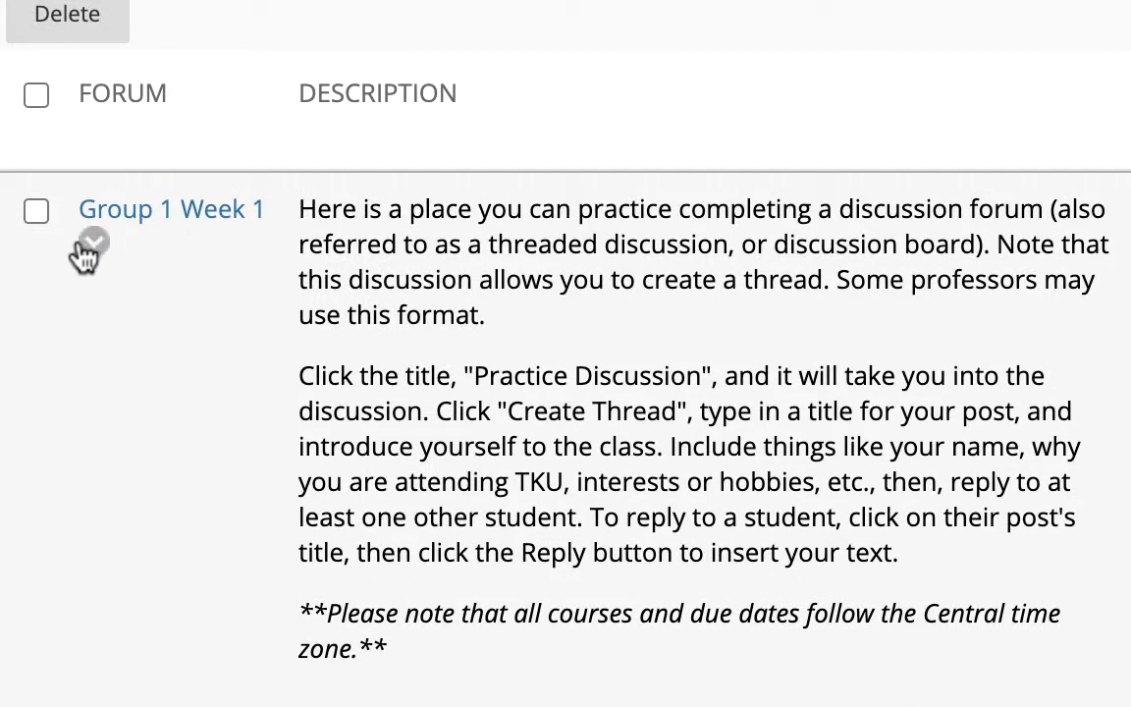
scroll(392, 346, up, 1)
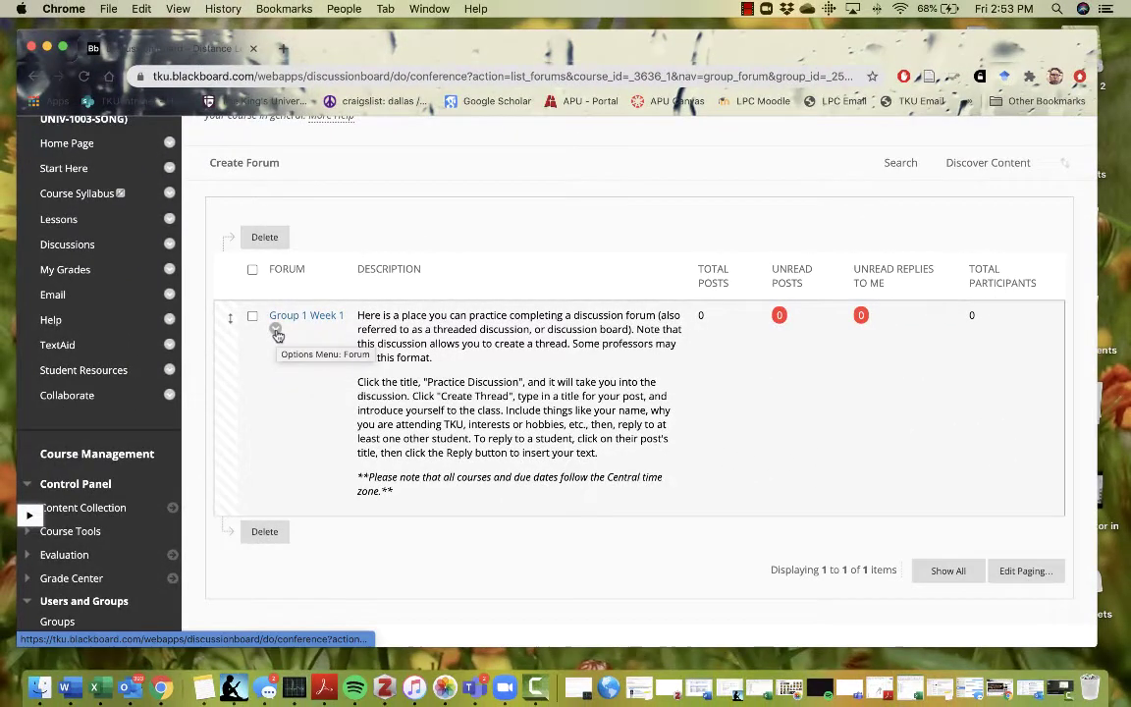
click(276, 331)
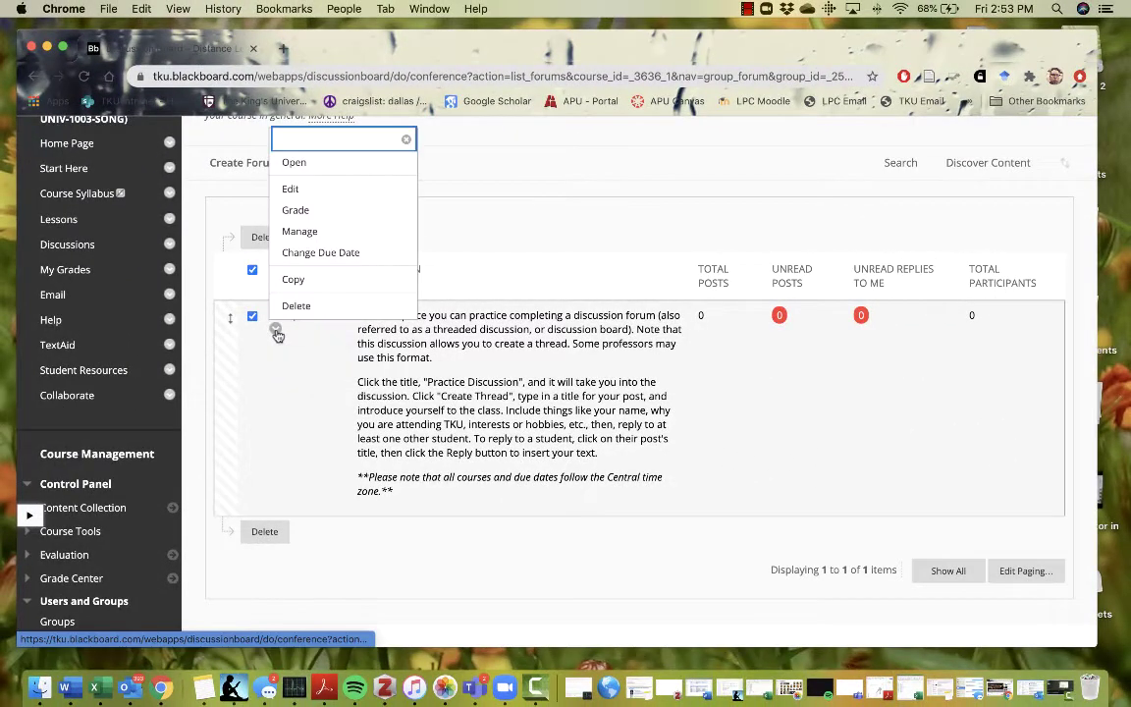
click(327, 196)
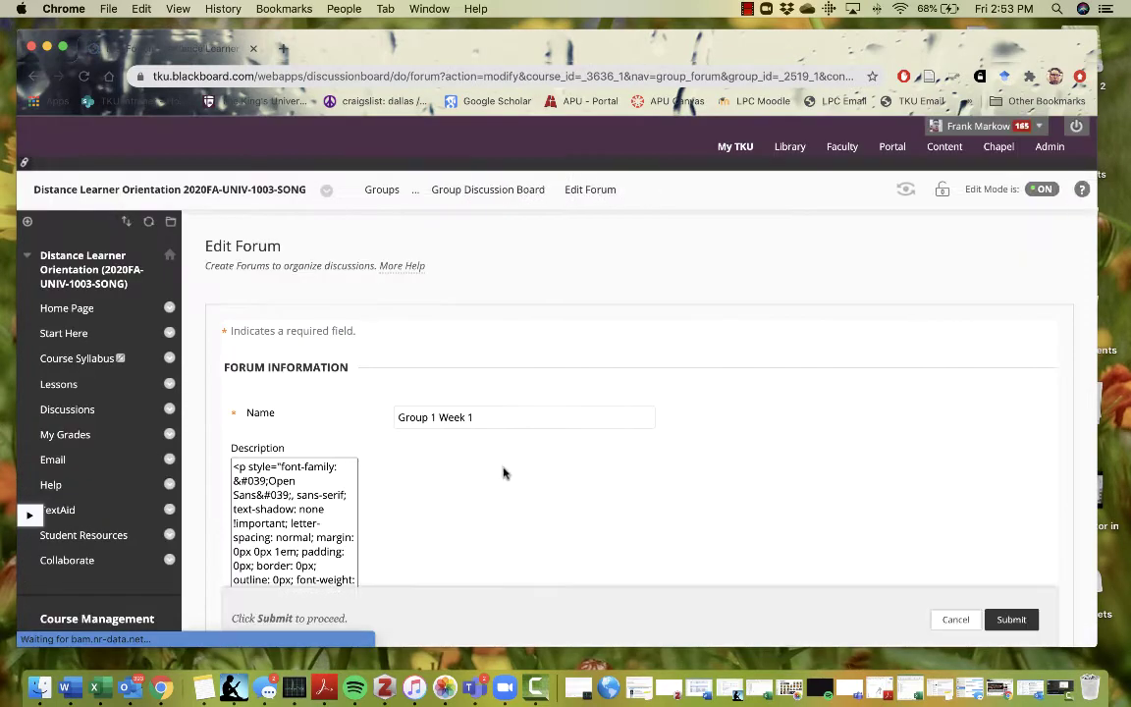
scroll(932, 502, down, 15)
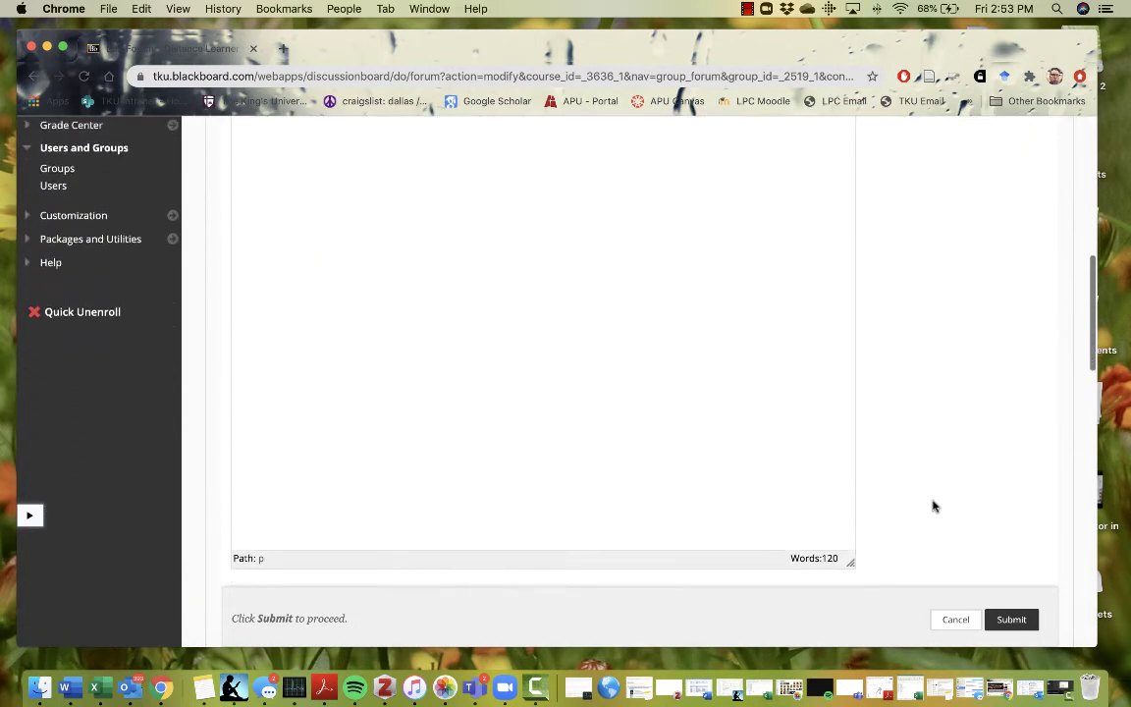
scroll(934, 504, down, 3)
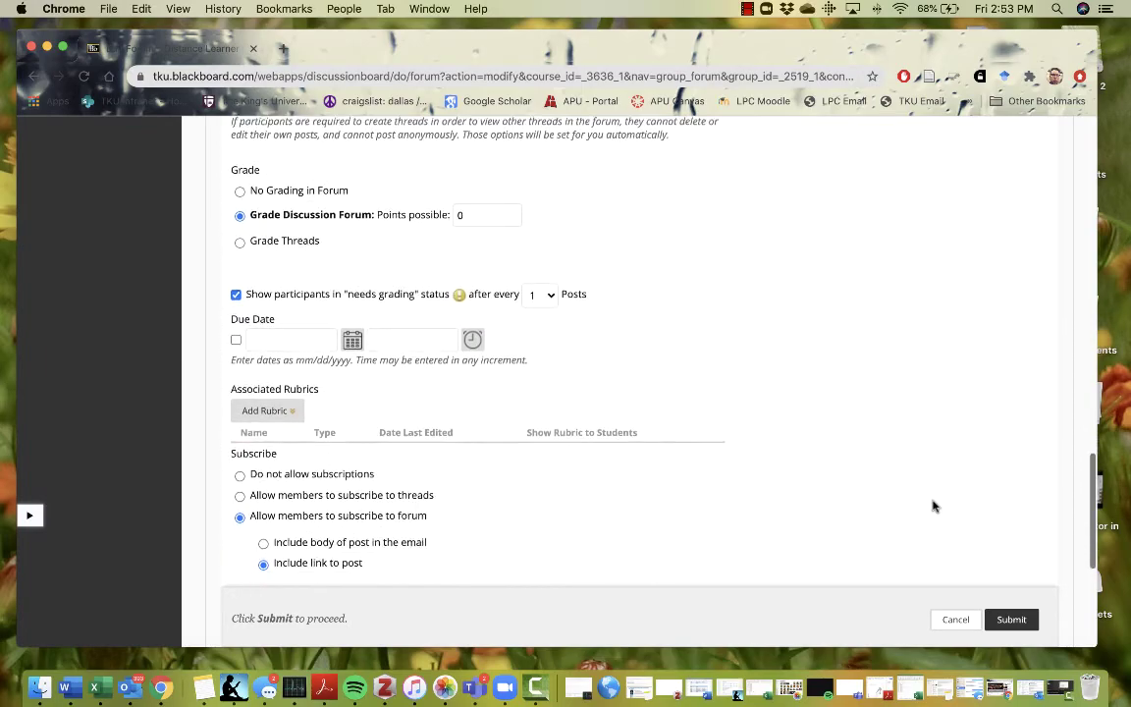
click(265, 410)
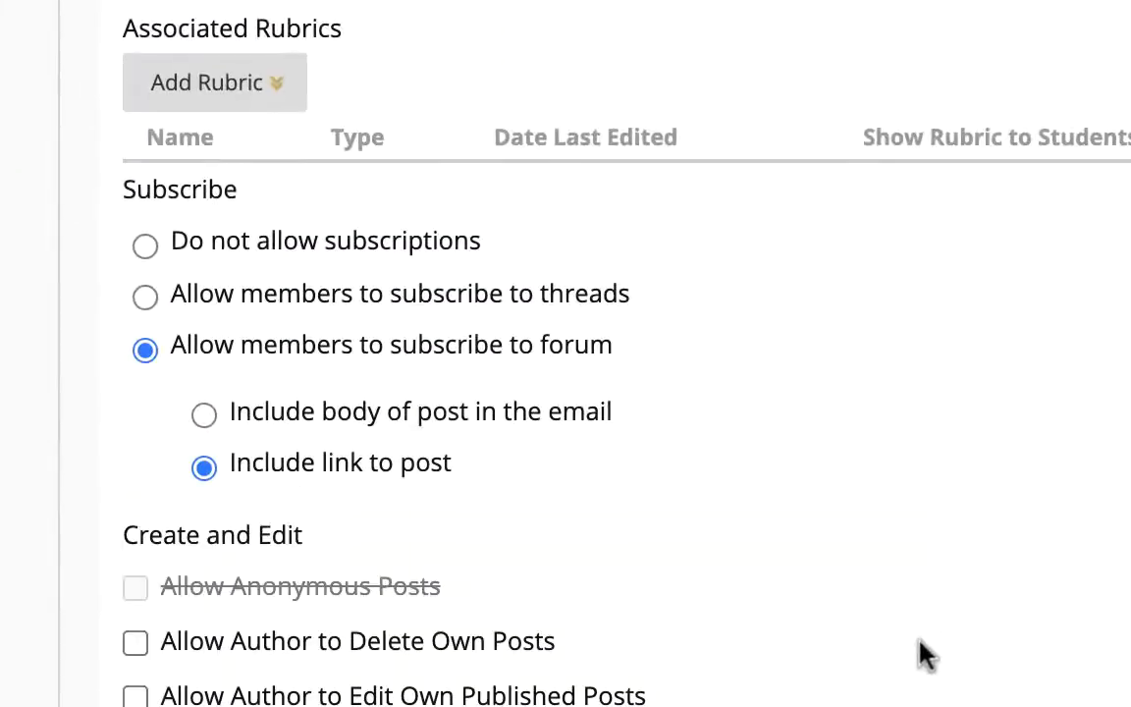
scroll(517, 694, down, 4)
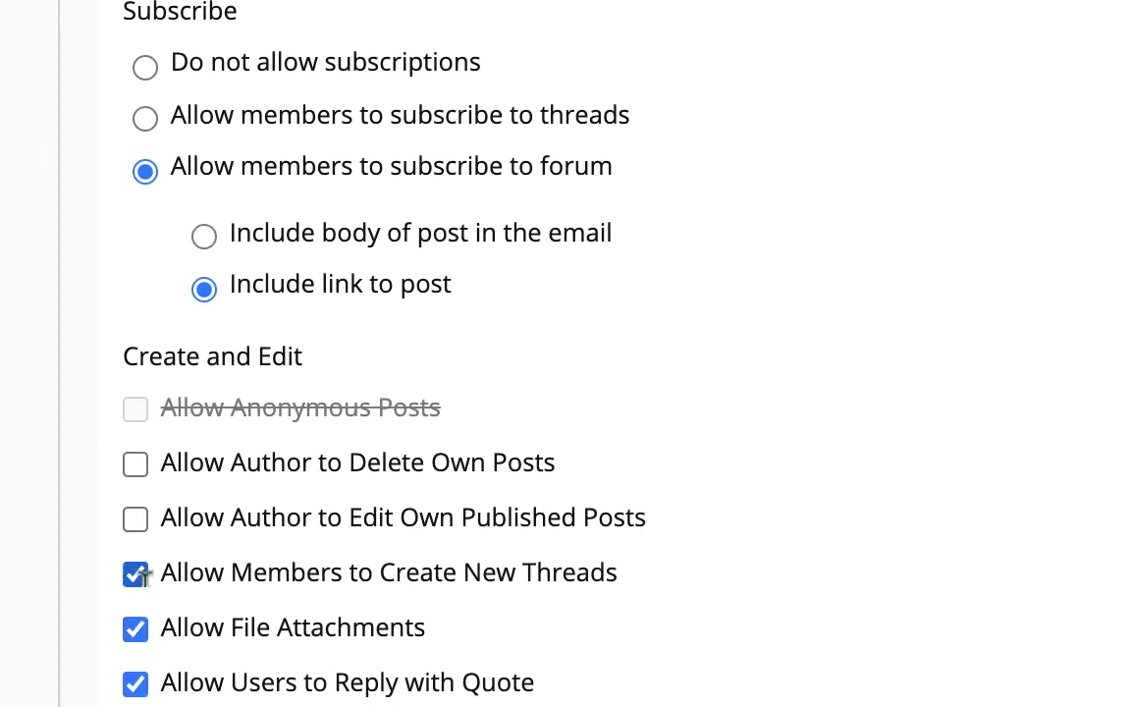
scroll(1035, 586, down, 5)
scroll(973, 569, up, 3)
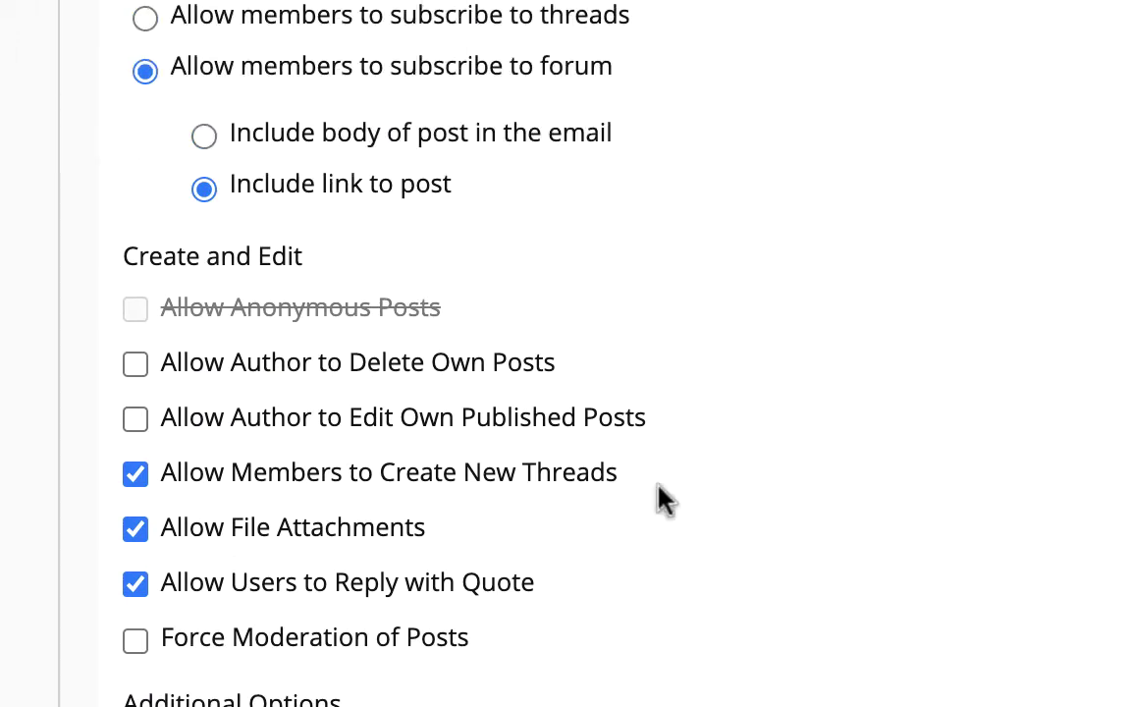
scroll(915, 550, up, 3)
scroll(148, 589, up, 20)
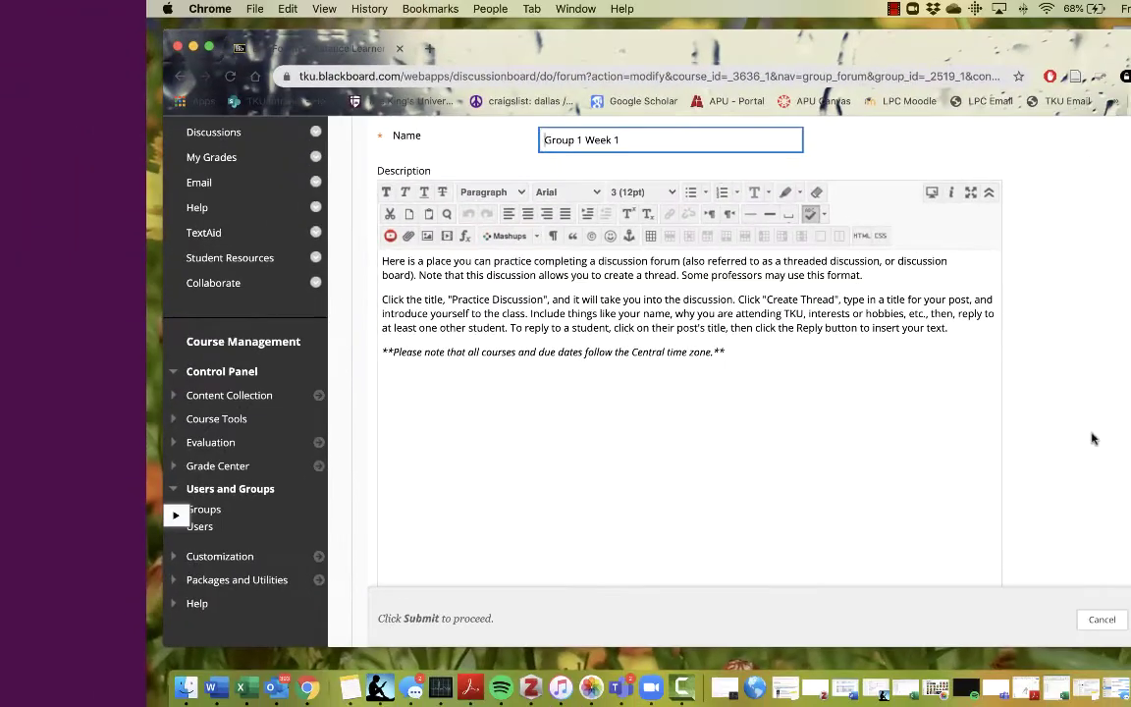
scroll(1108, 474, down, 15)
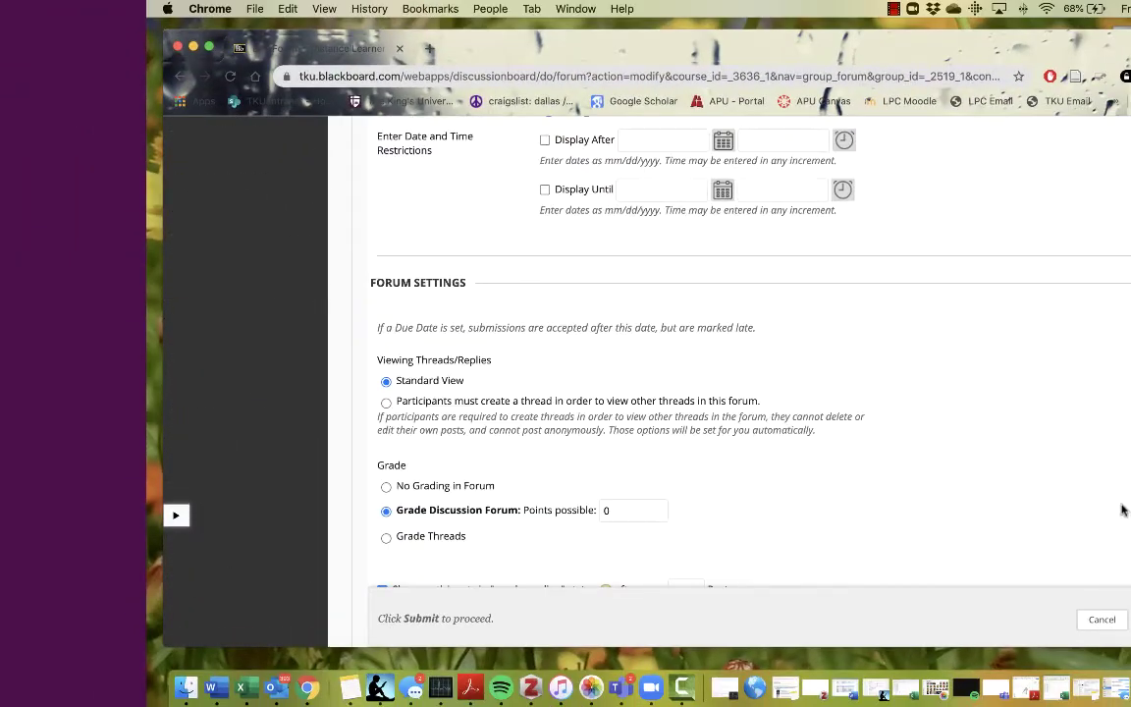
click(1097, 622)
scroll(919, 543, down, 5)
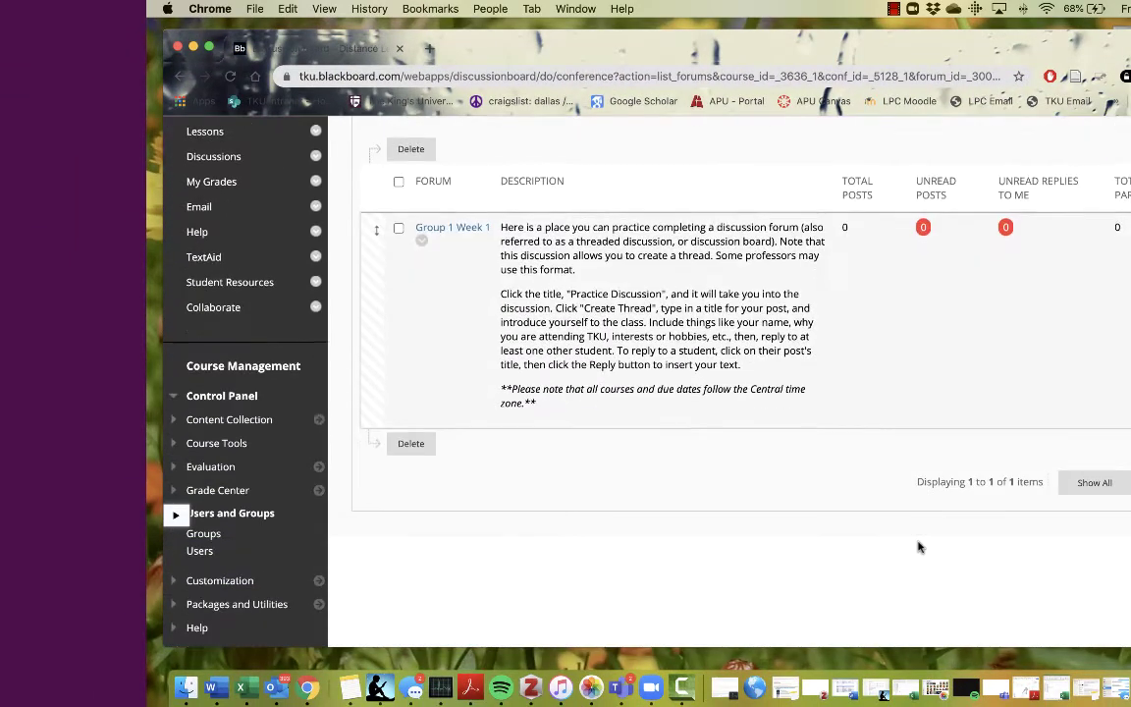
Return to the main Discussion Board and start copying the Practice Discussion 1 forum.
scroll(918, 543, up, 1)
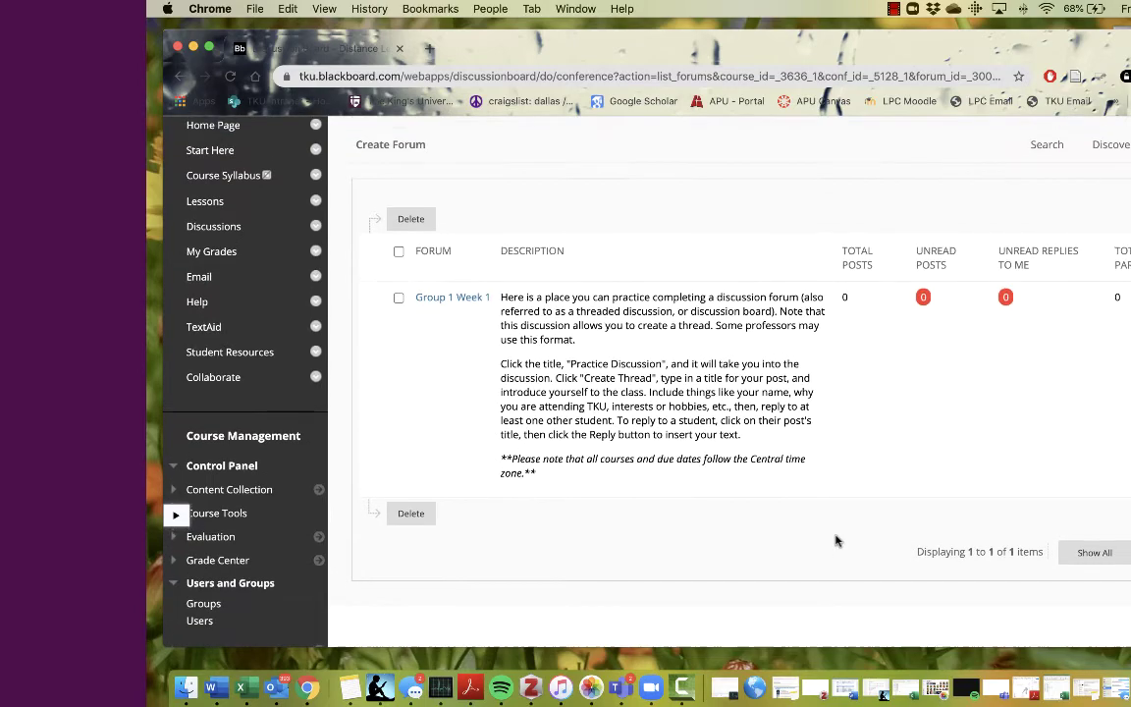
scroll(838, 539, up, 3)
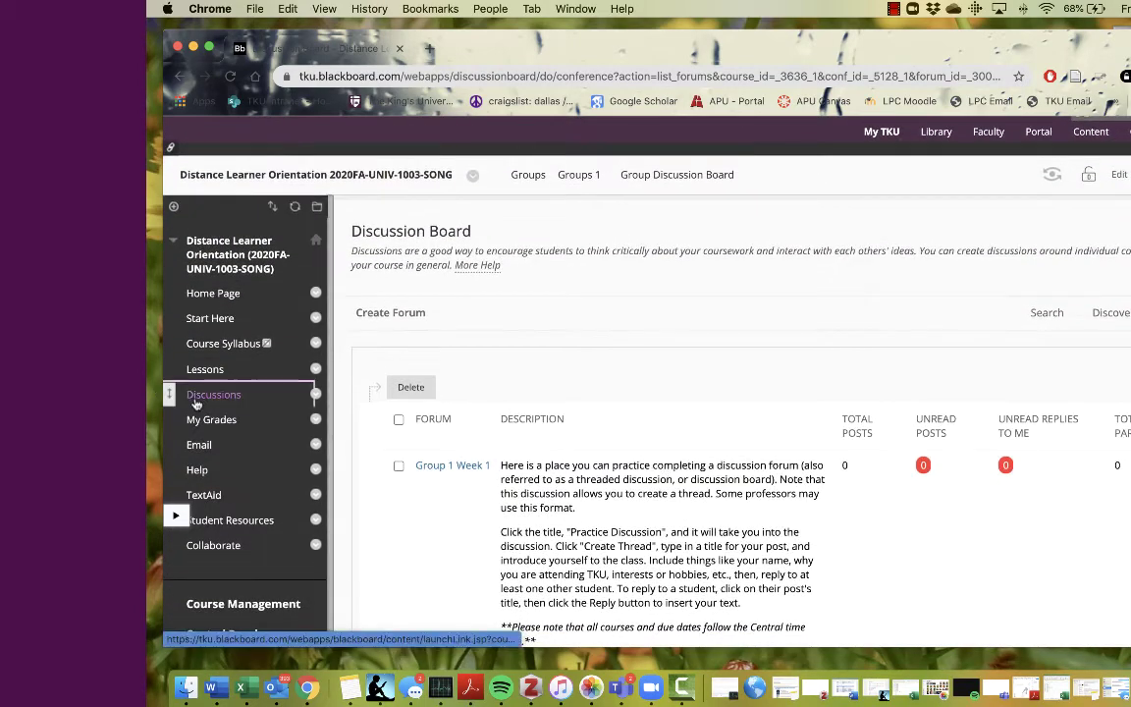
click(197, 405)
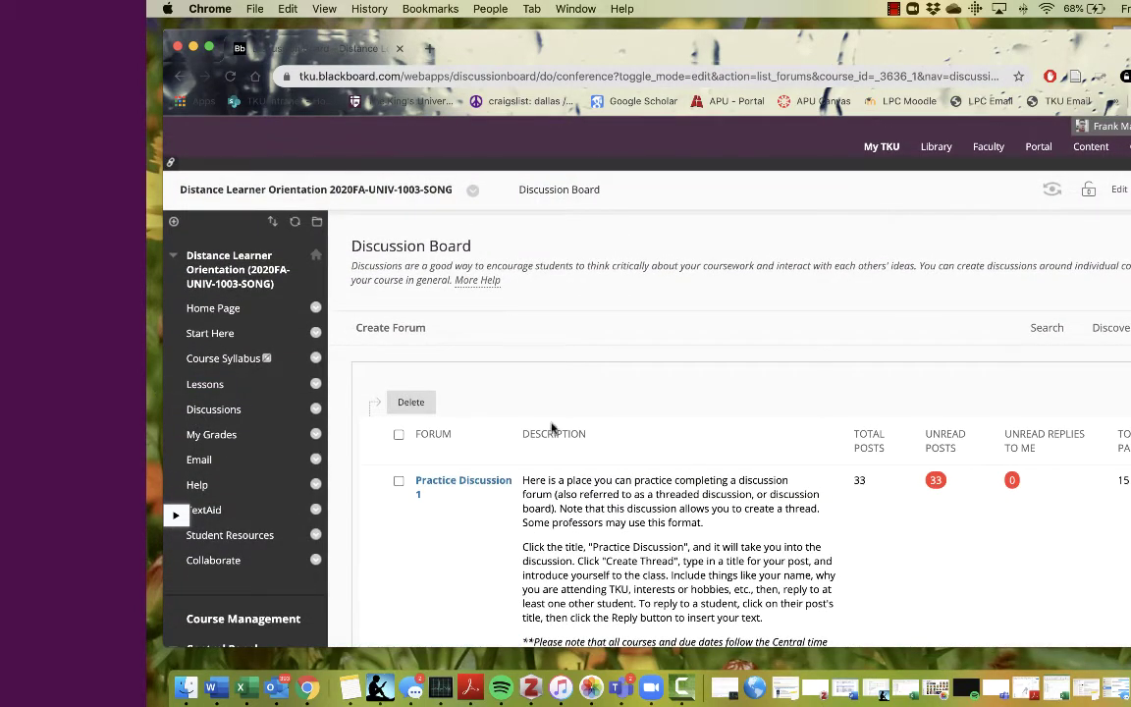
scroll(565, 462, down, 5)
scroll(436, 321, up, 2)
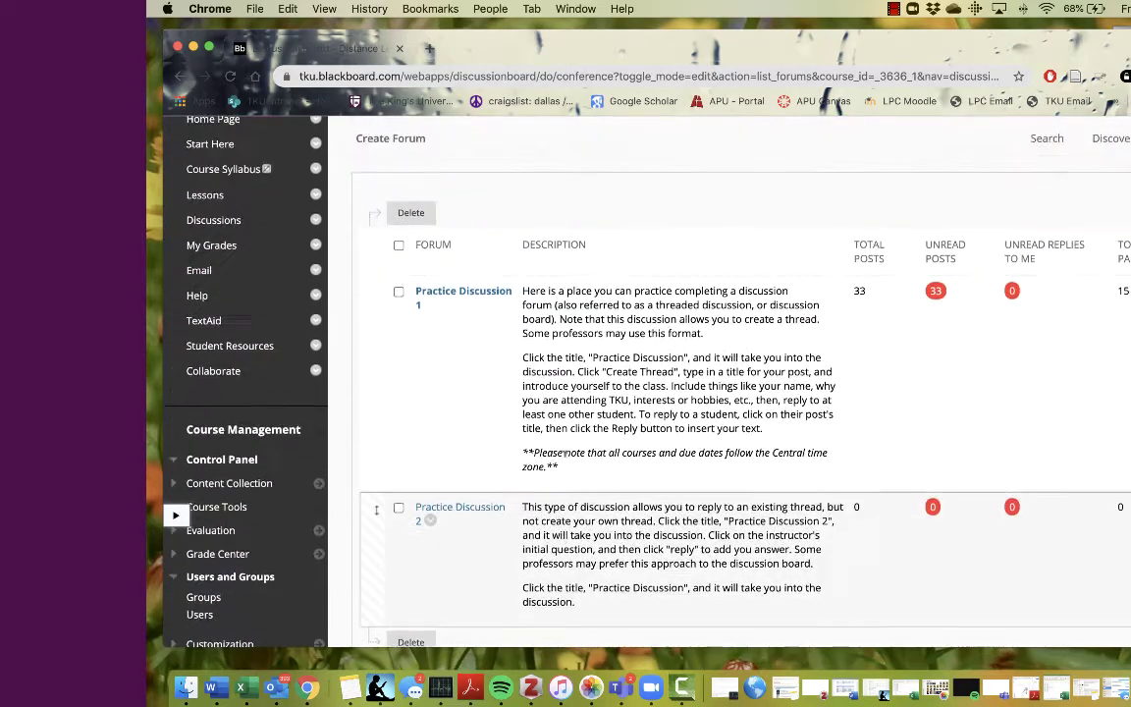
click(428, 306)
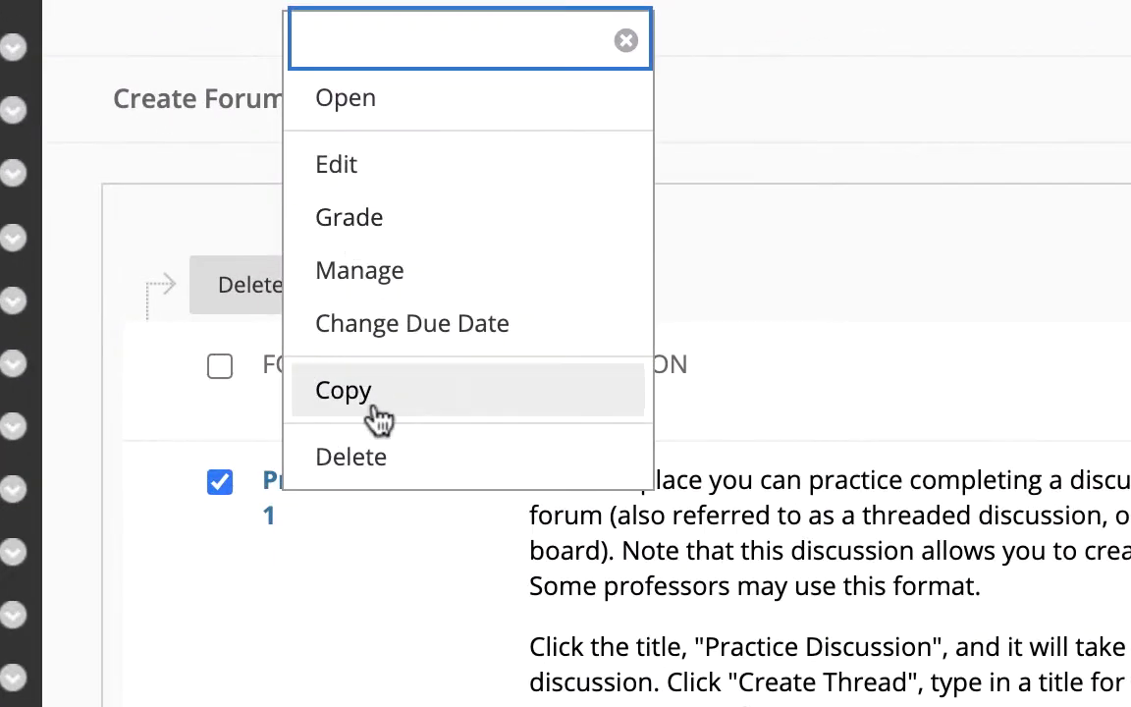
click(376, 392)
Target the forum copy at Groups 2 and name it Group 2 Week 1.
scroll(752, 681, down, 5)
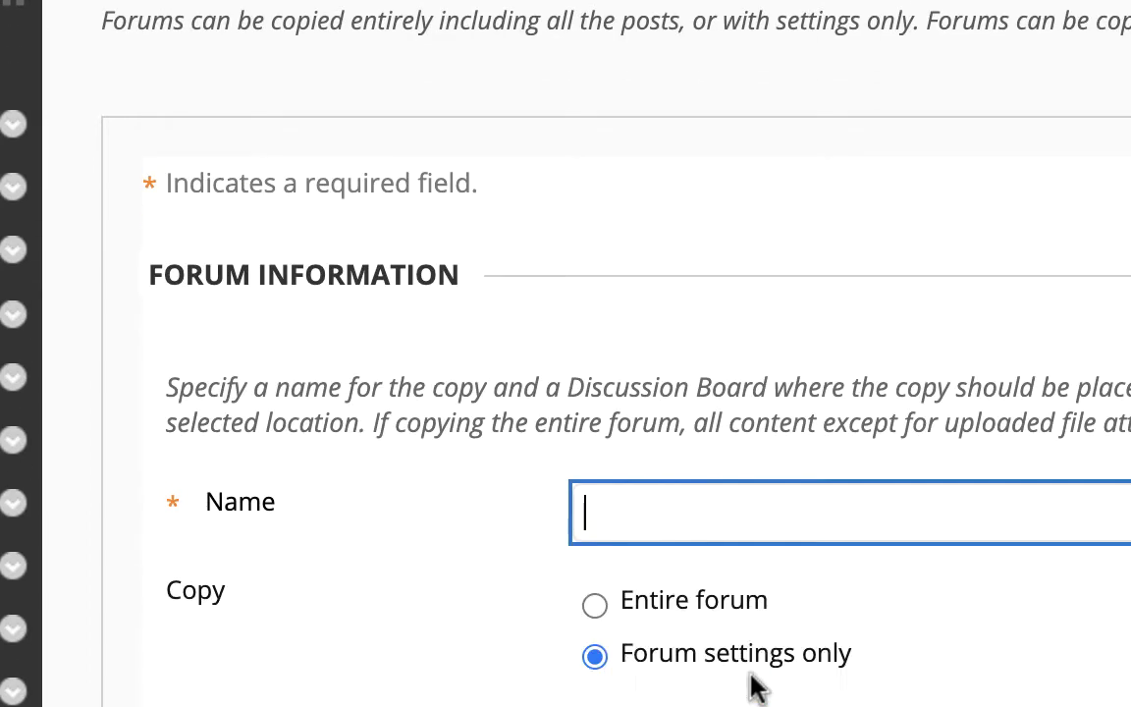
click(627, 599)
click(706, 332)
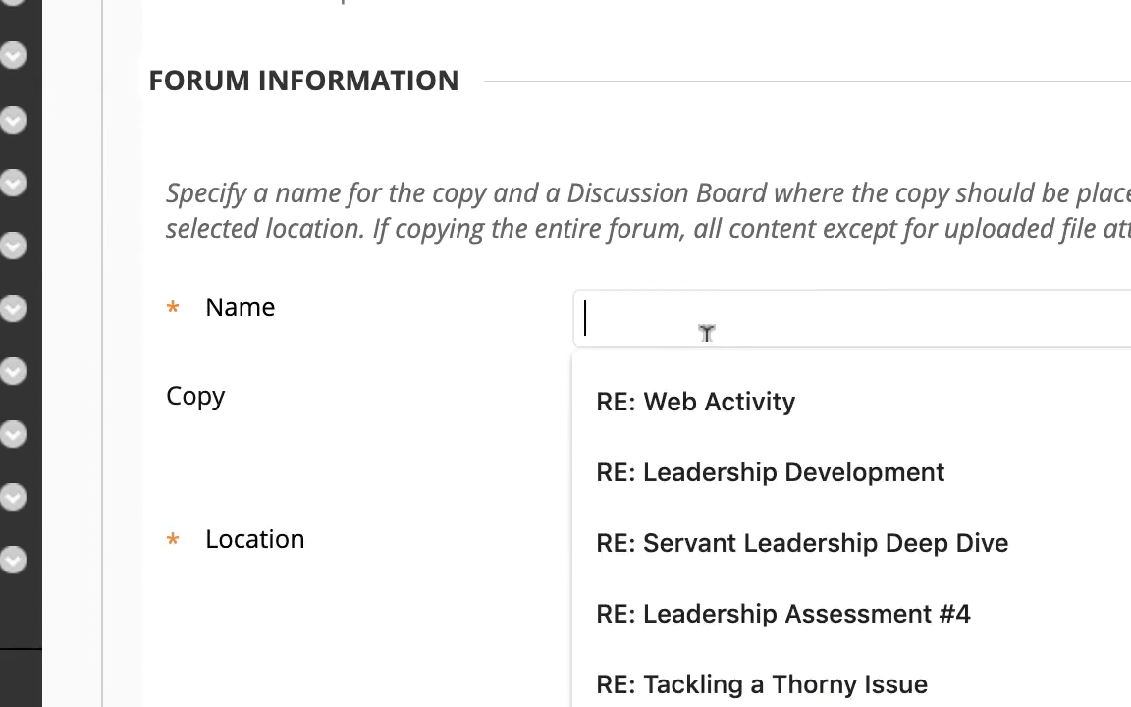
text(Group 2 Week 1)
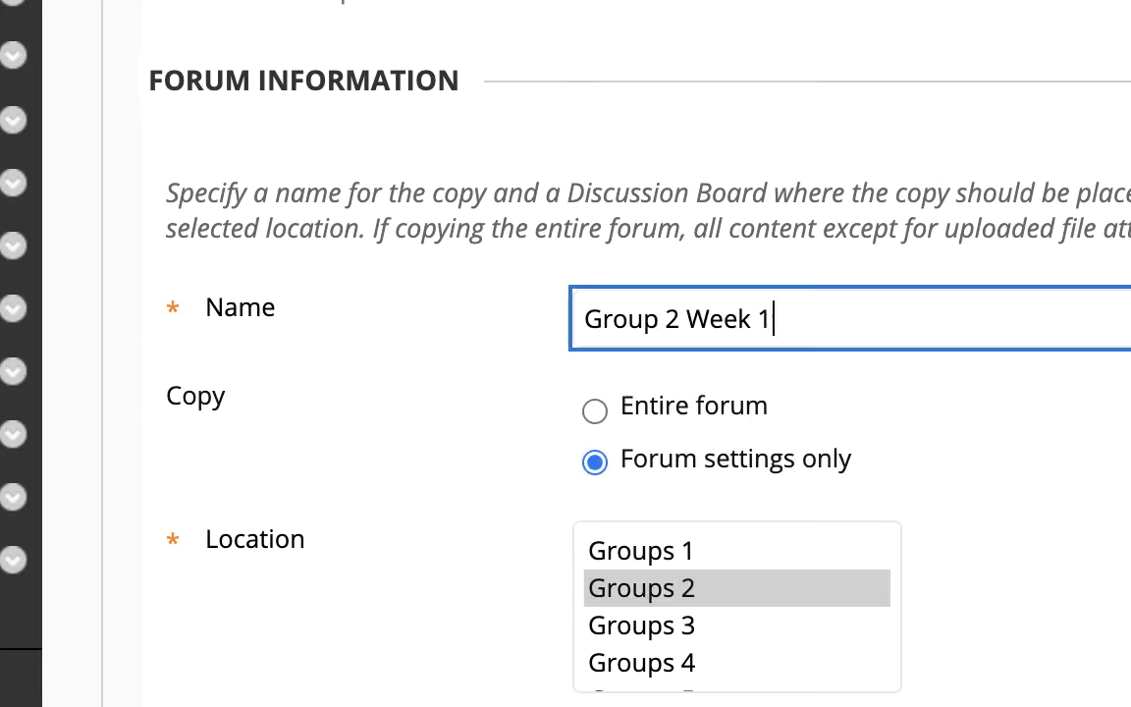
scroll(709, 348, down, 5)
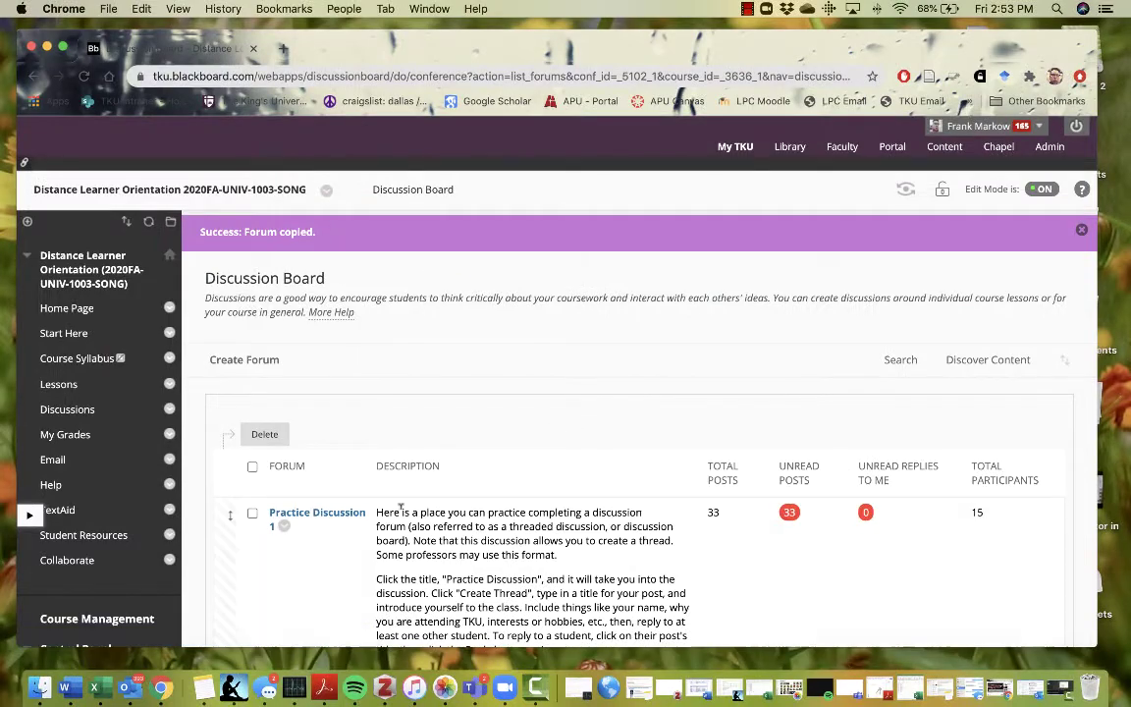
Go to the Groups 2 group page and open its Group Discussion Board.
scroll(393, 514, down, 3)
scroll(392, 515, up, 1)
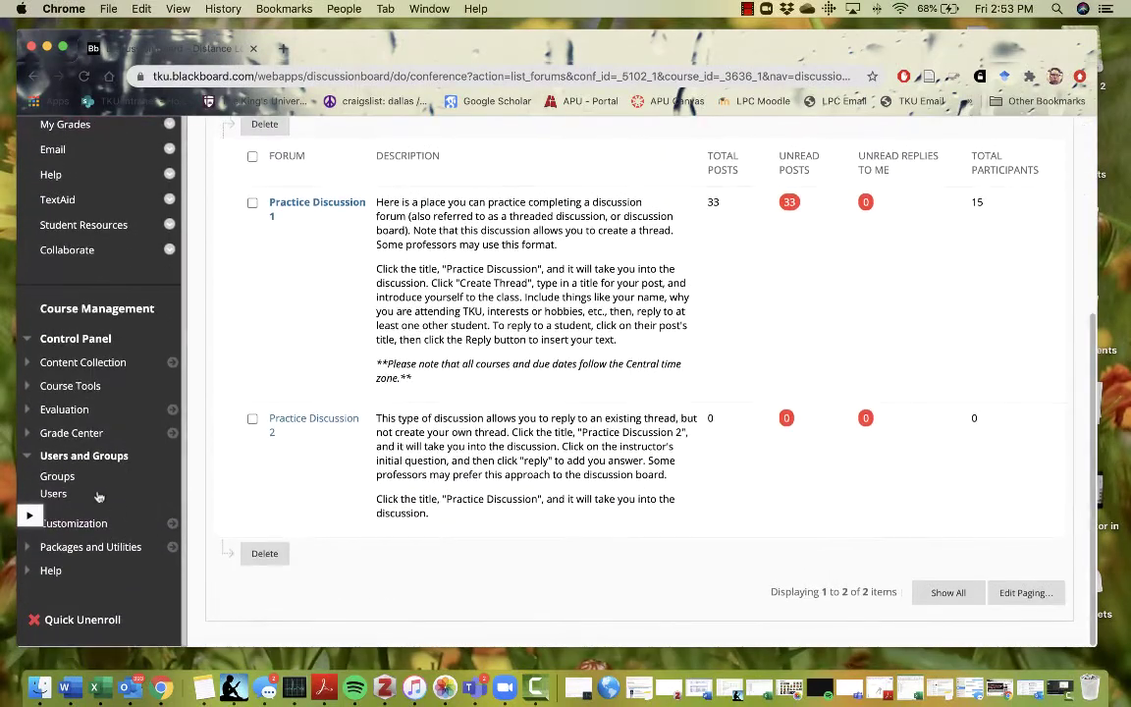
click(57, 470)
scroll(415, 423, down, 3)
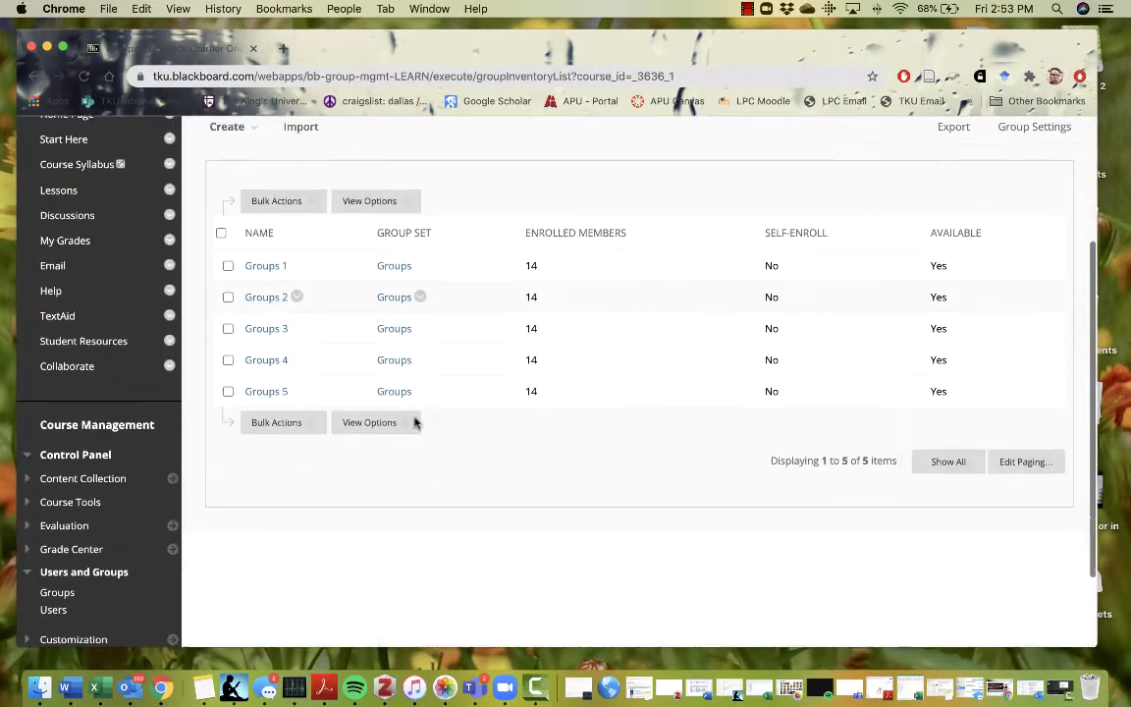
click(275, 302)
scroll(444, 444, down, 4)
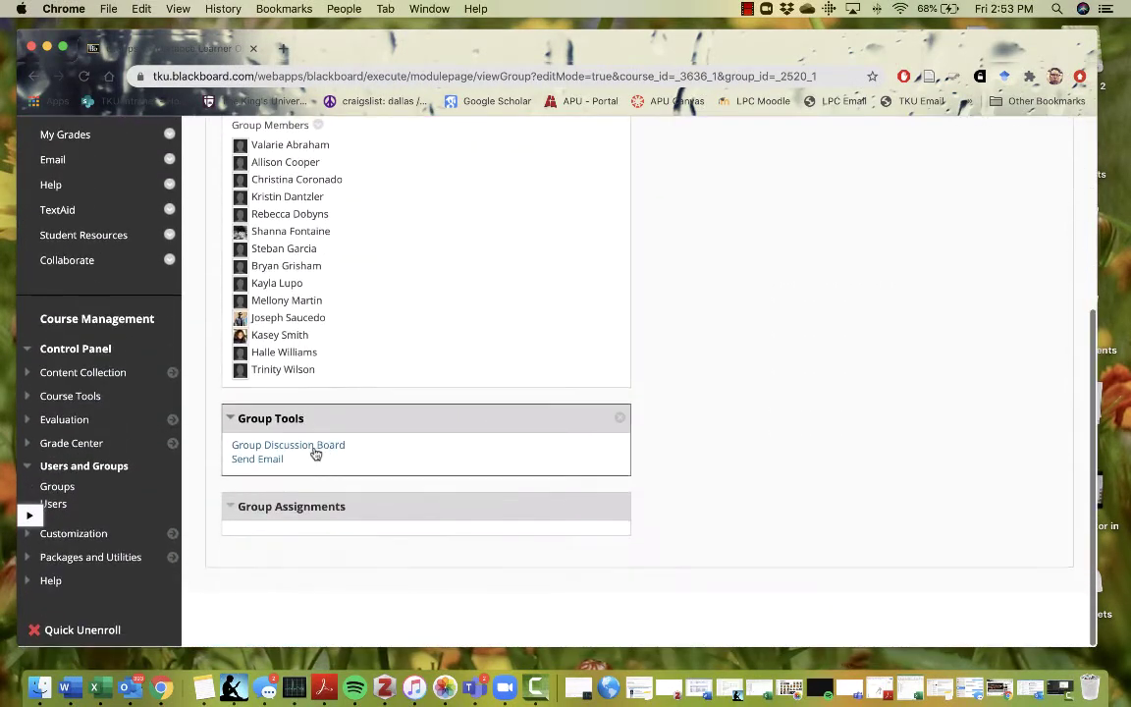
click(309, 446)
scroll(432, 464, down, 3)
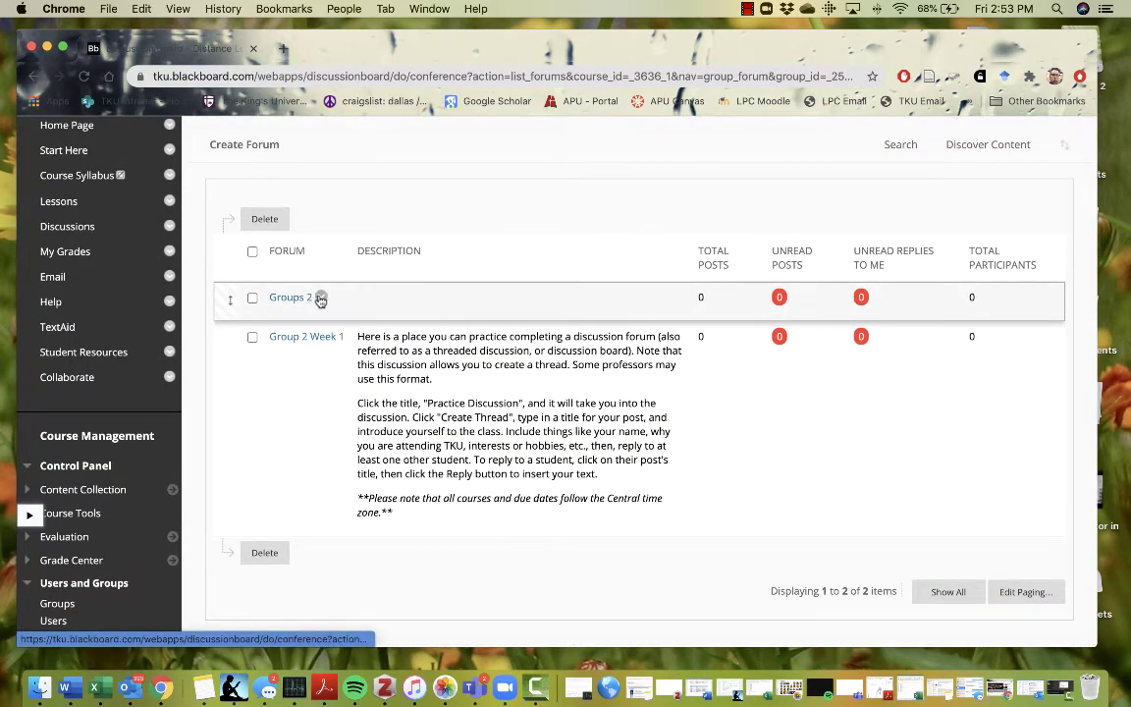
Delete the default Groups 2 forum, confirming with OK, leaving only Group 2 Week 1.
click(320, 300)
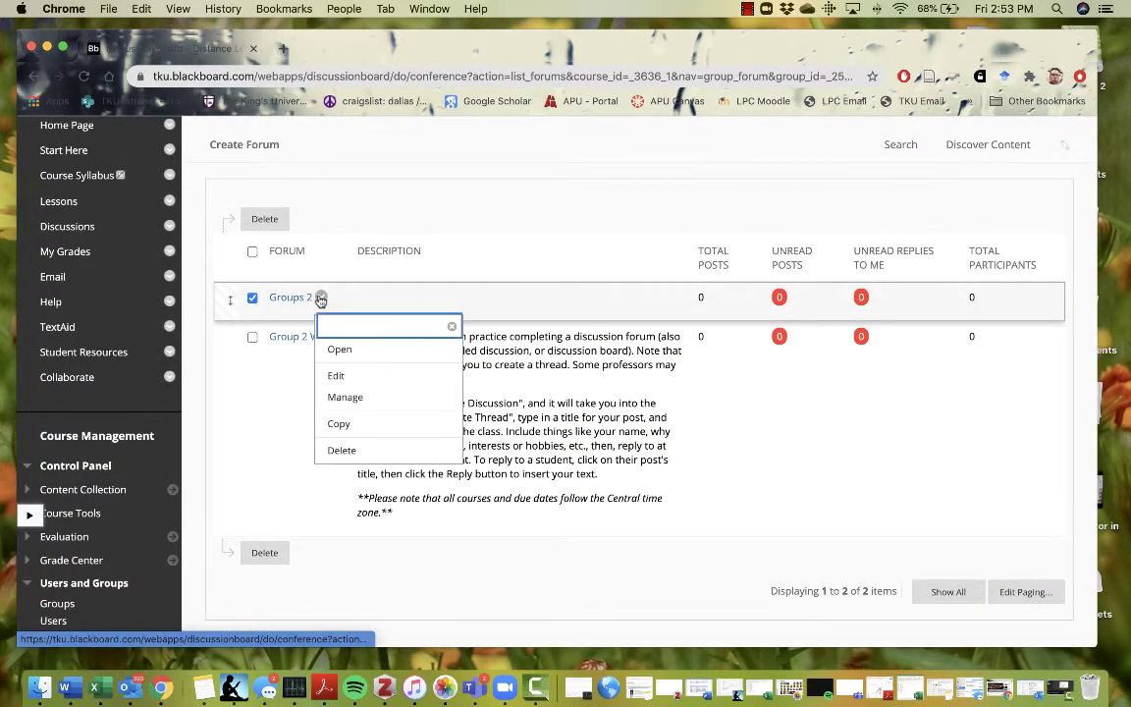
click(367, 451)
click(688, 165)
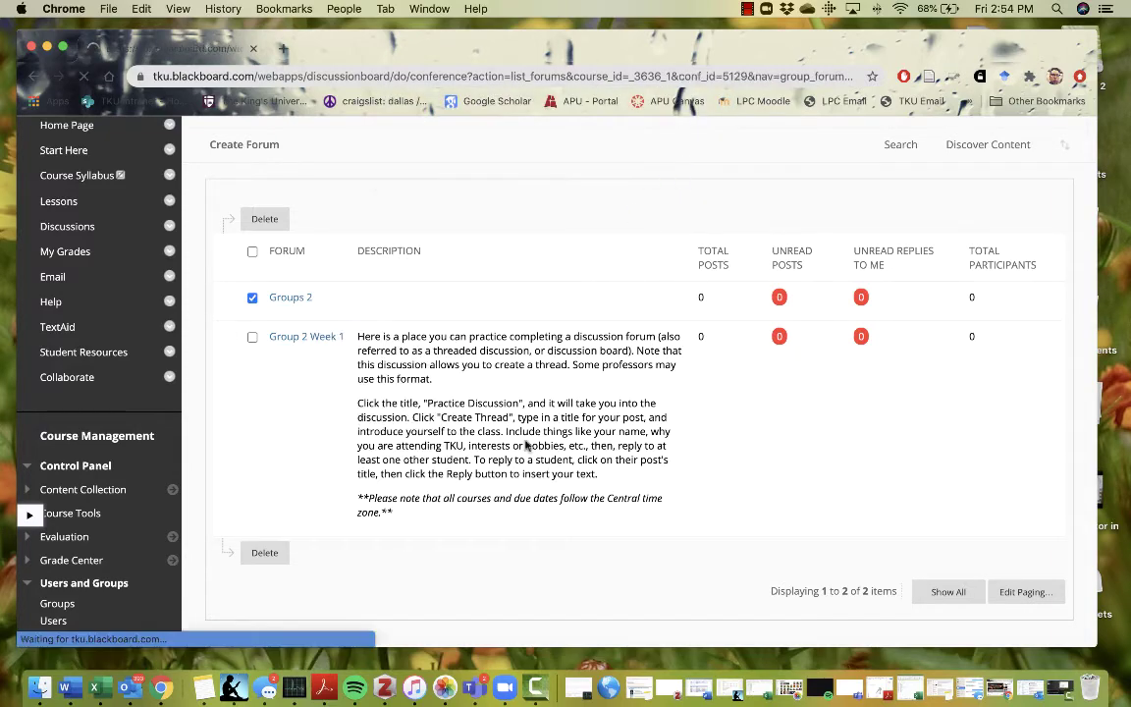
scroll(530, 461, down, 3)
scroll(555, 446, up, 1)
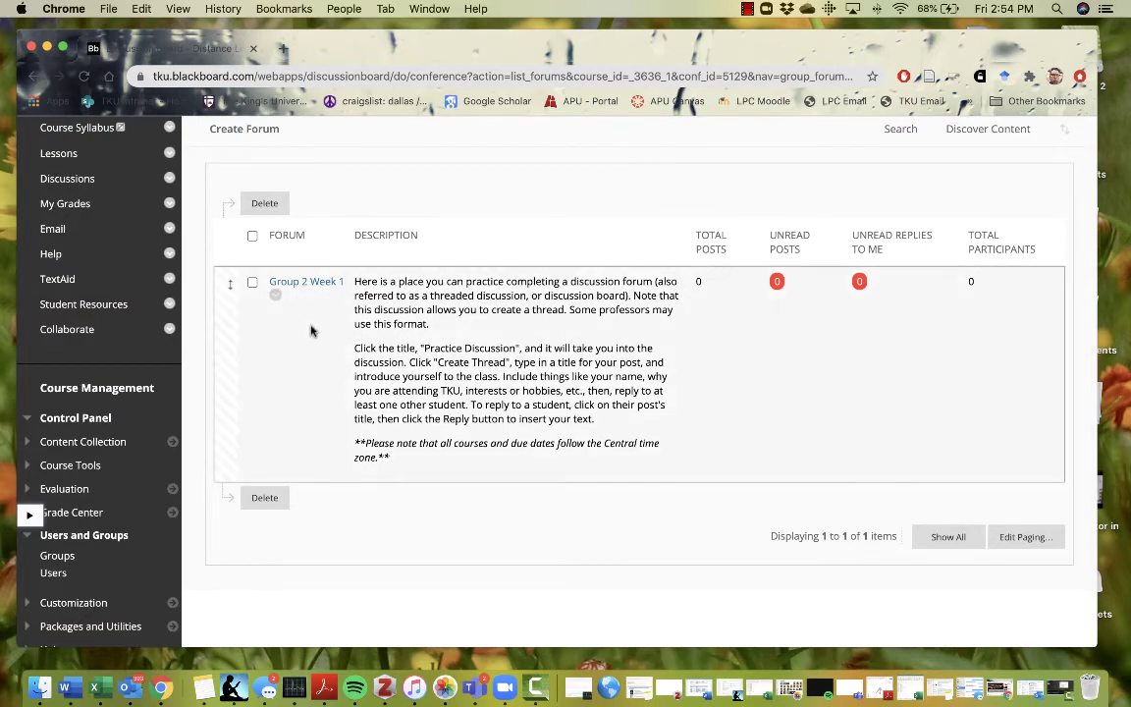
scroll(355, 374, down, 3)
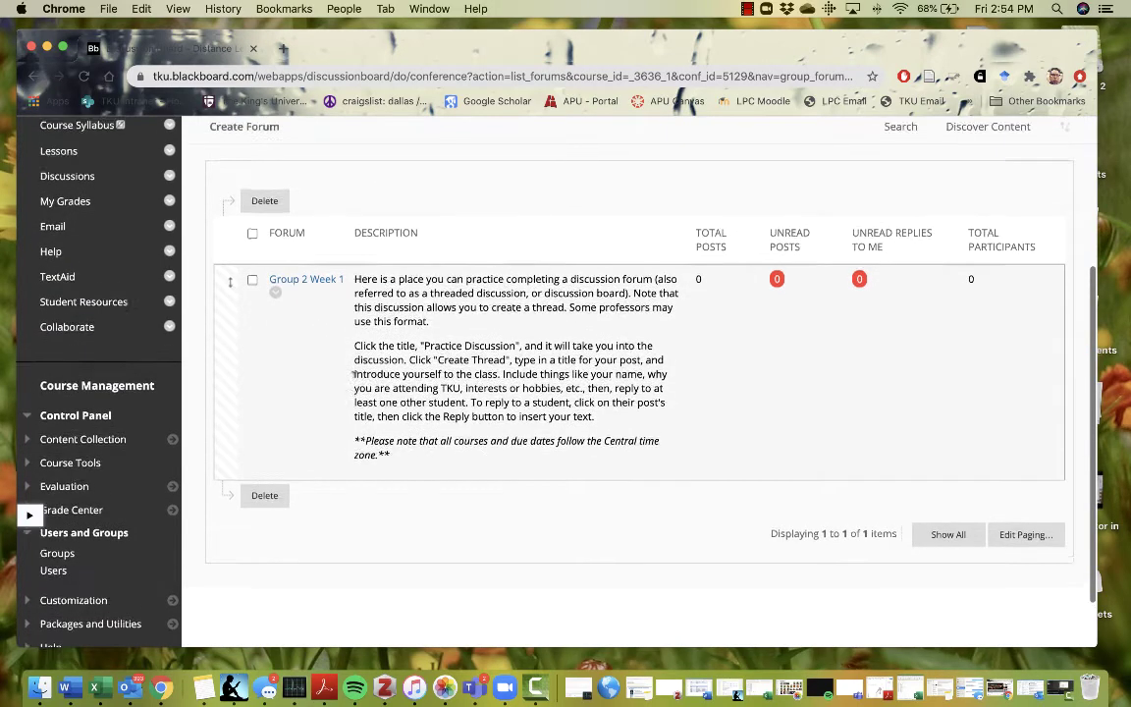
scroll(393, 373, up, 6)
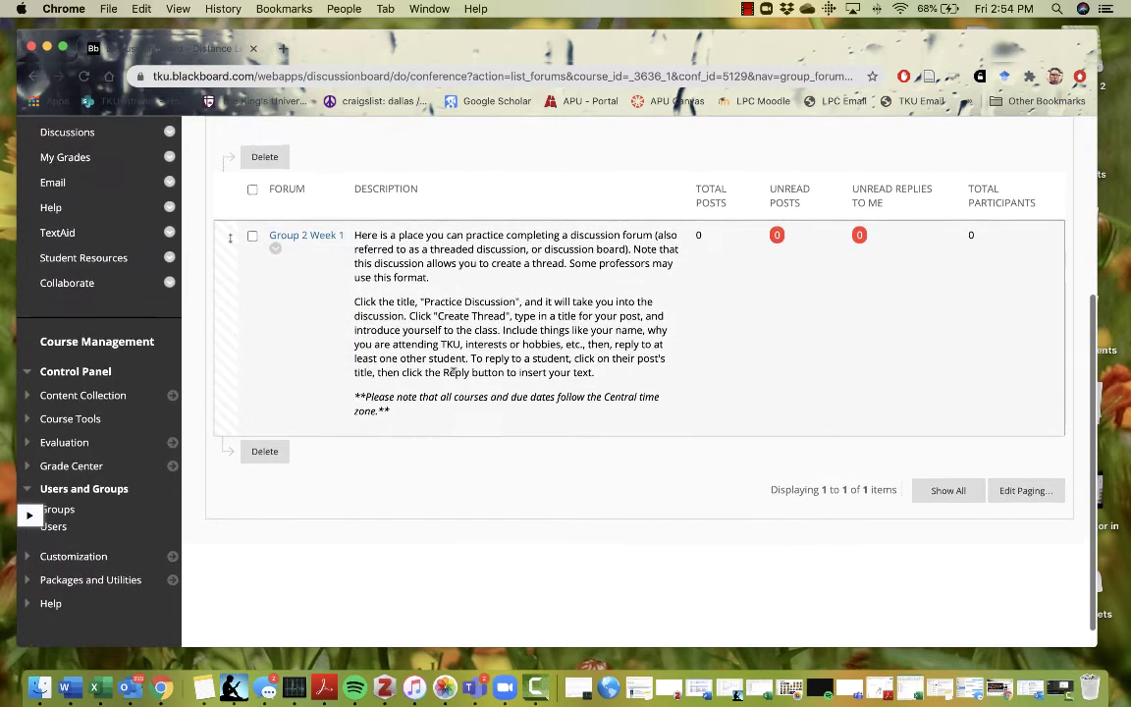
scroll(453, 371, down, 5)
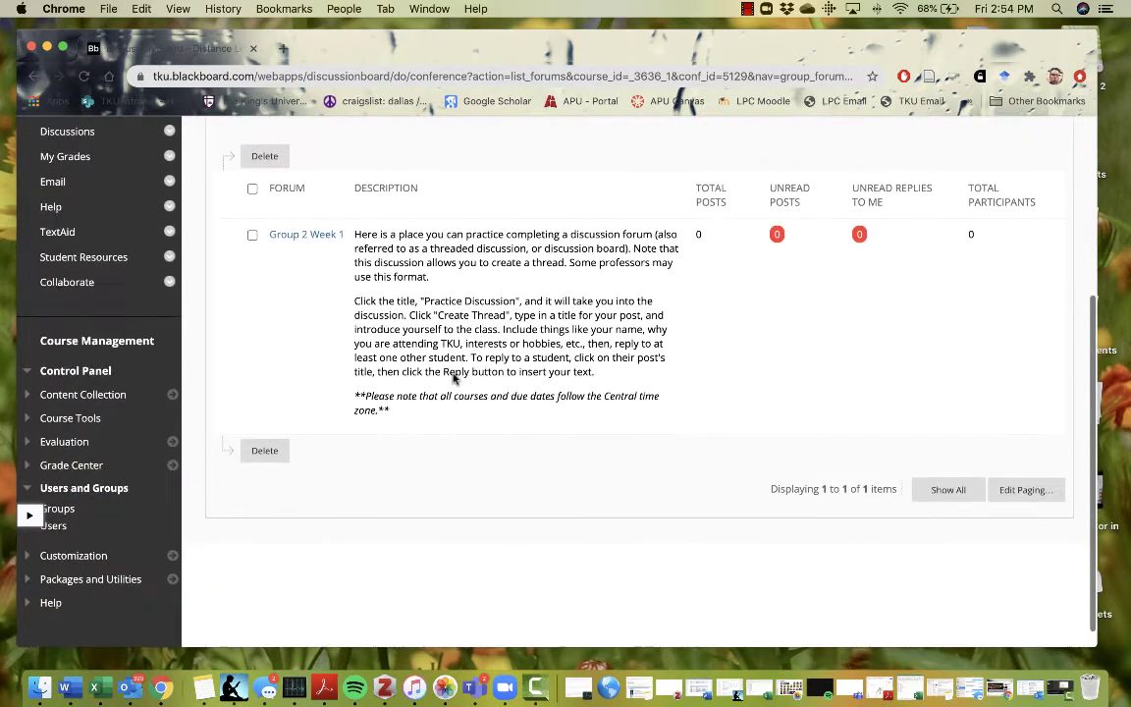
scroll(452, 377, down, 1)
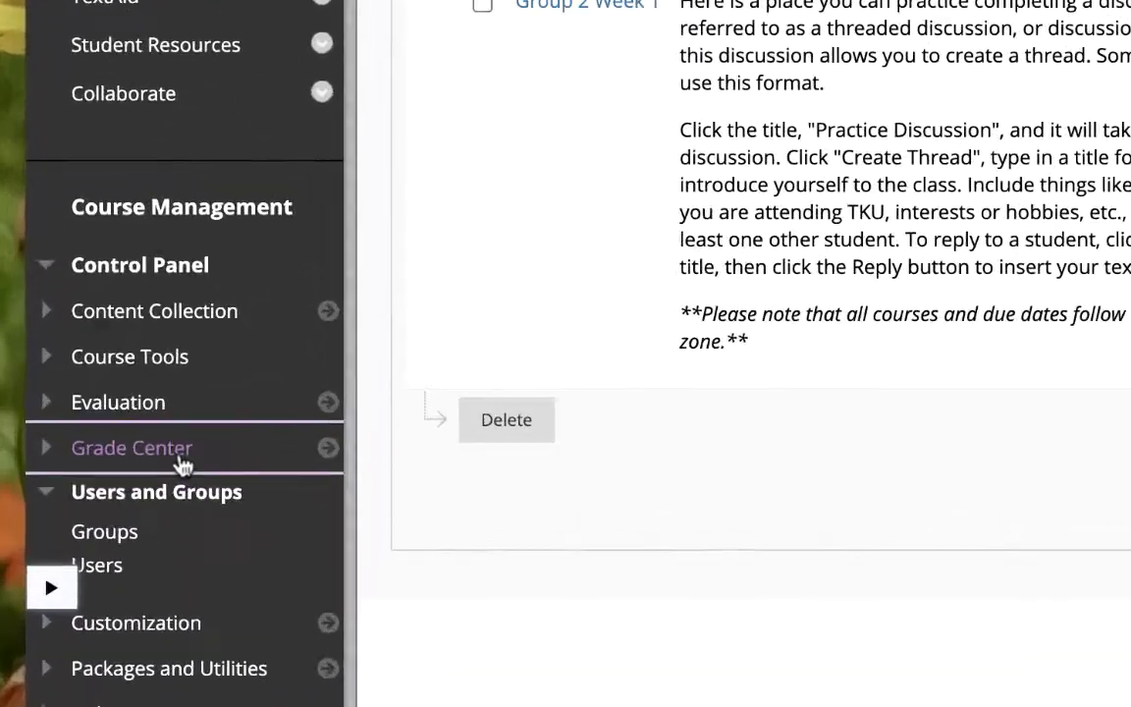
Open the Full Grade Center and scroll across to the Group 1 Week 1 and Group 2 Week 1 columns.
click(93, 444)
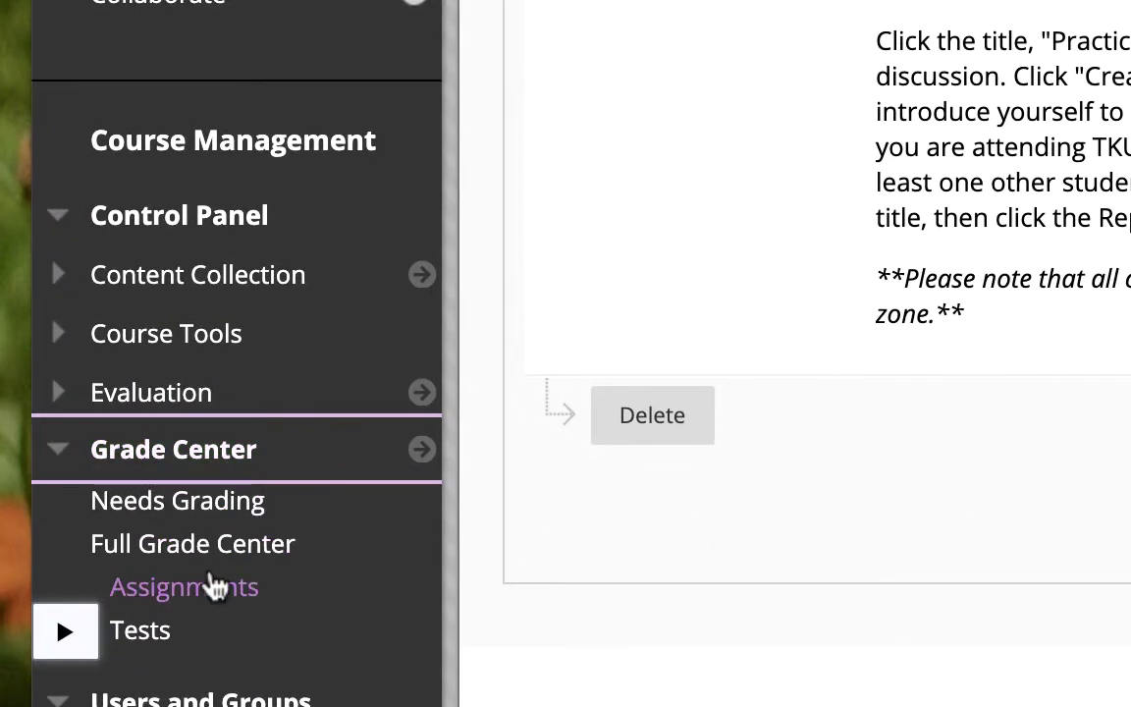
click(213, 548)
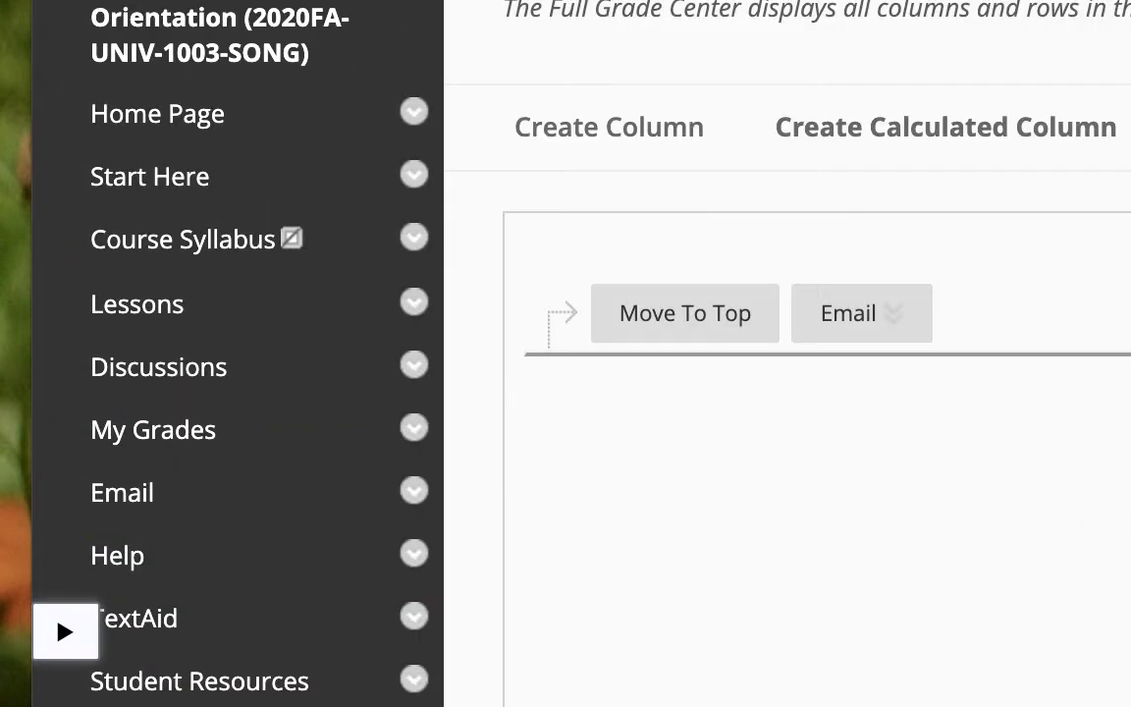
scroll(786, 442, down, 3)
scroll(979, 508, right, 5)
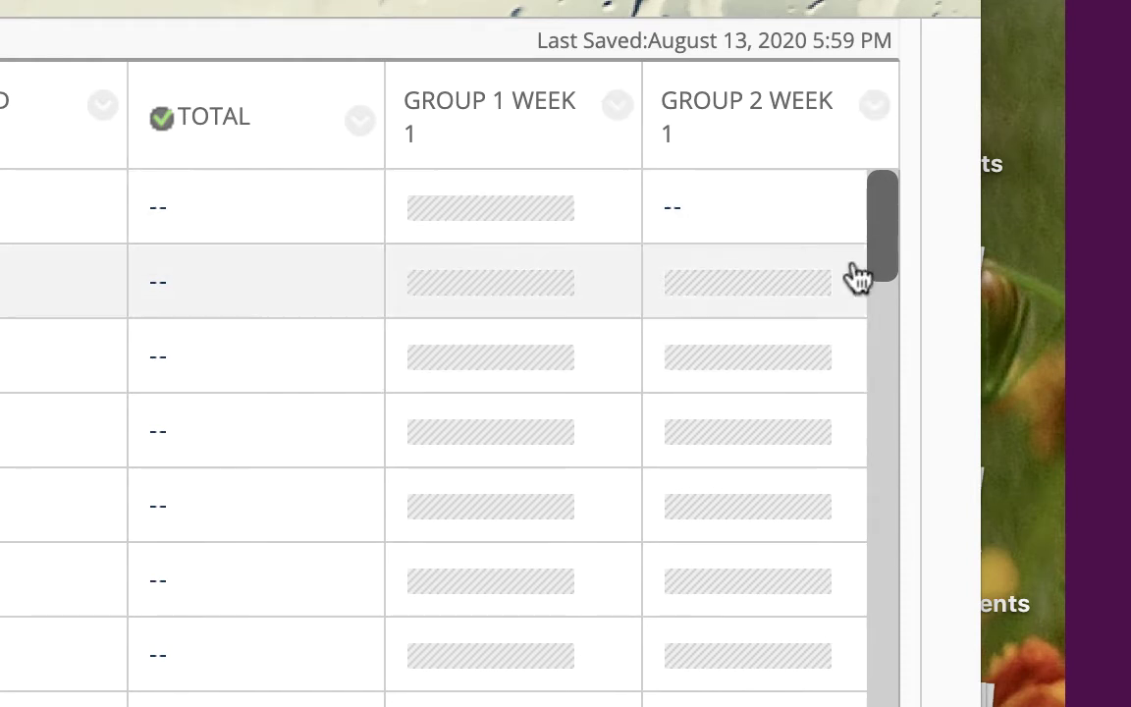
drag(879, 270, 881, 464)
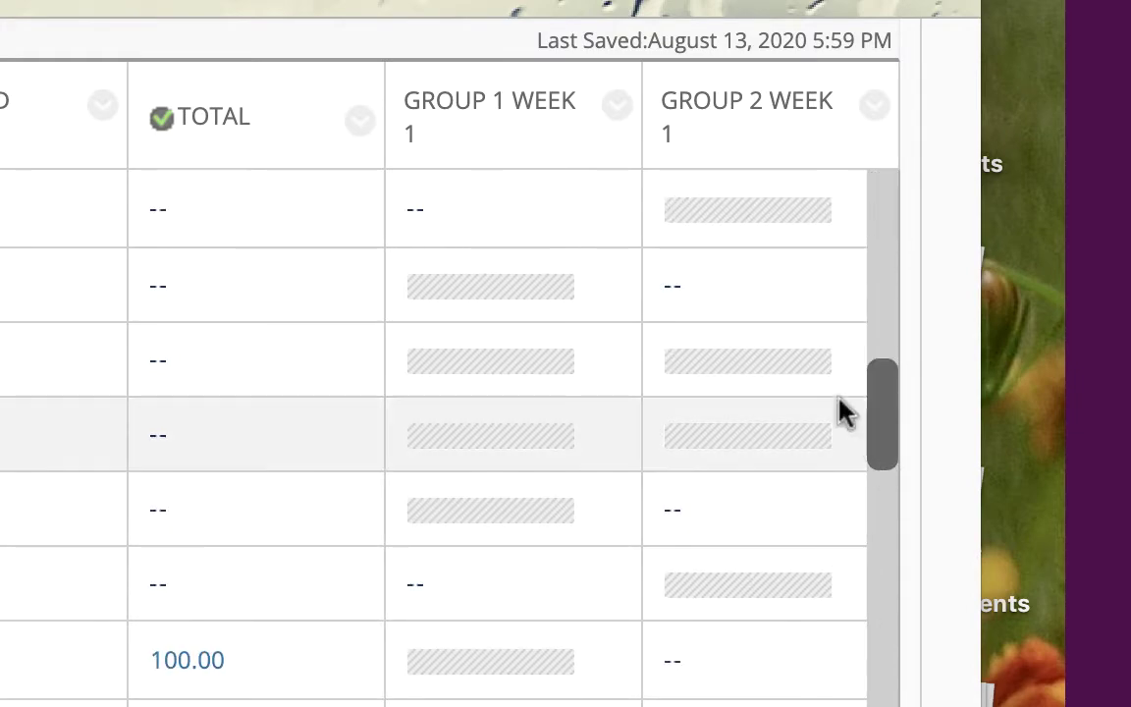
scroll(470, 270, up, 2)
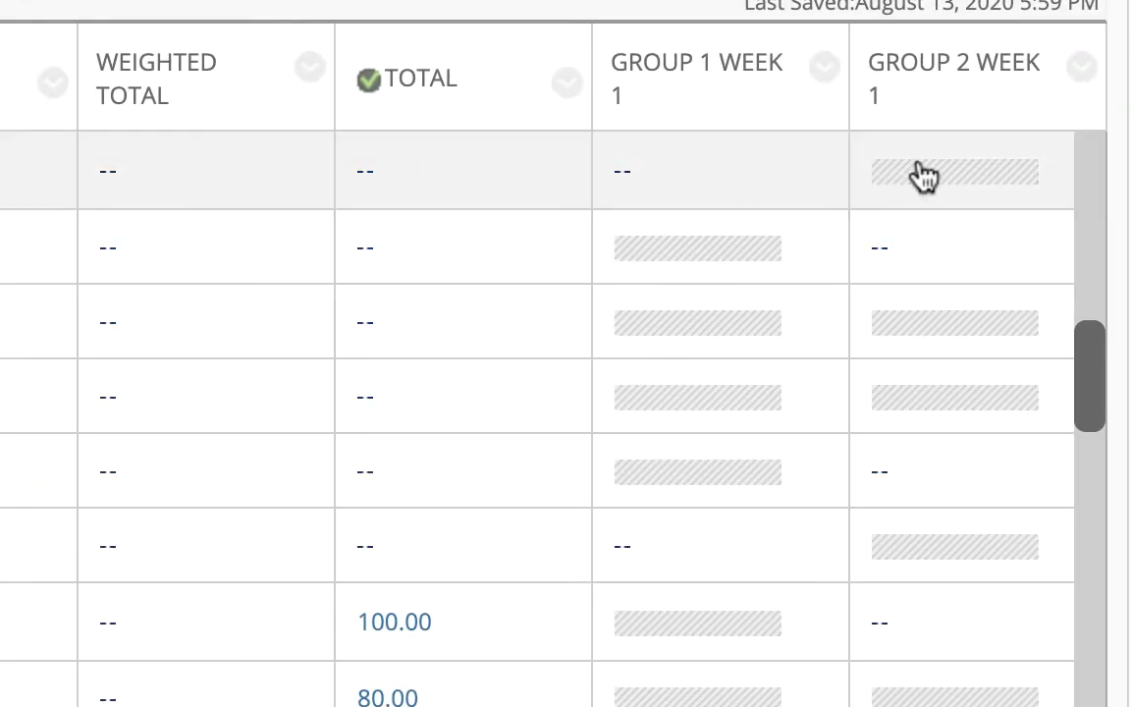
mouse_move(923, 175)
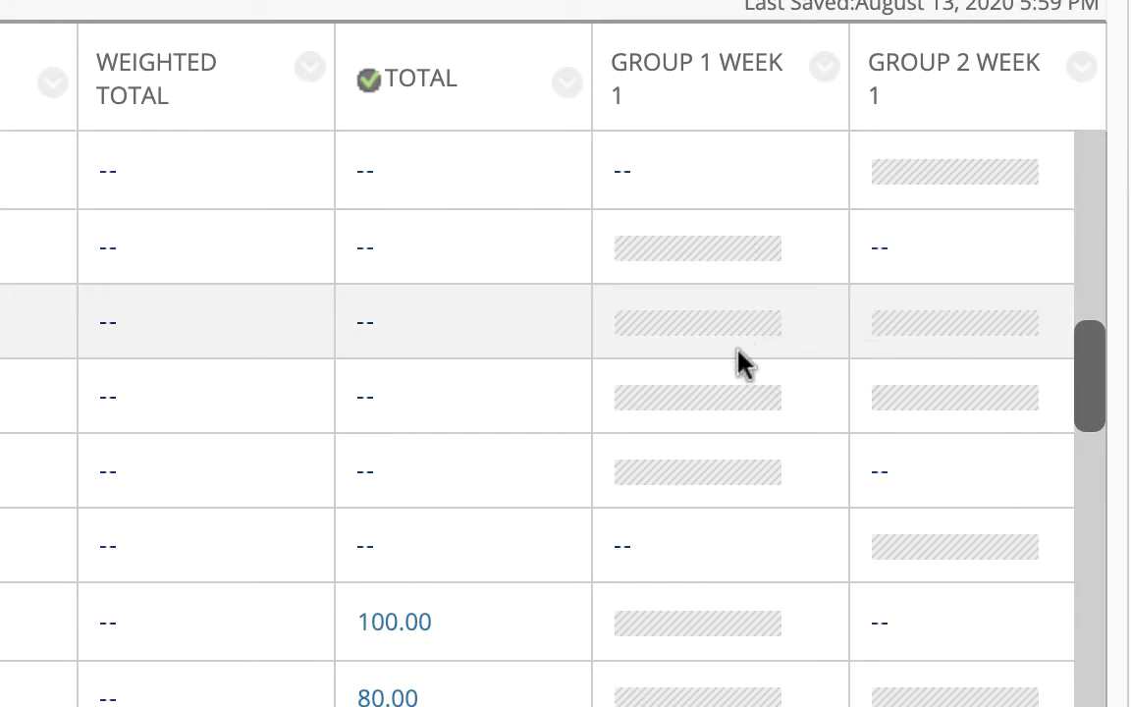
scroll(818, 551, down, 2)
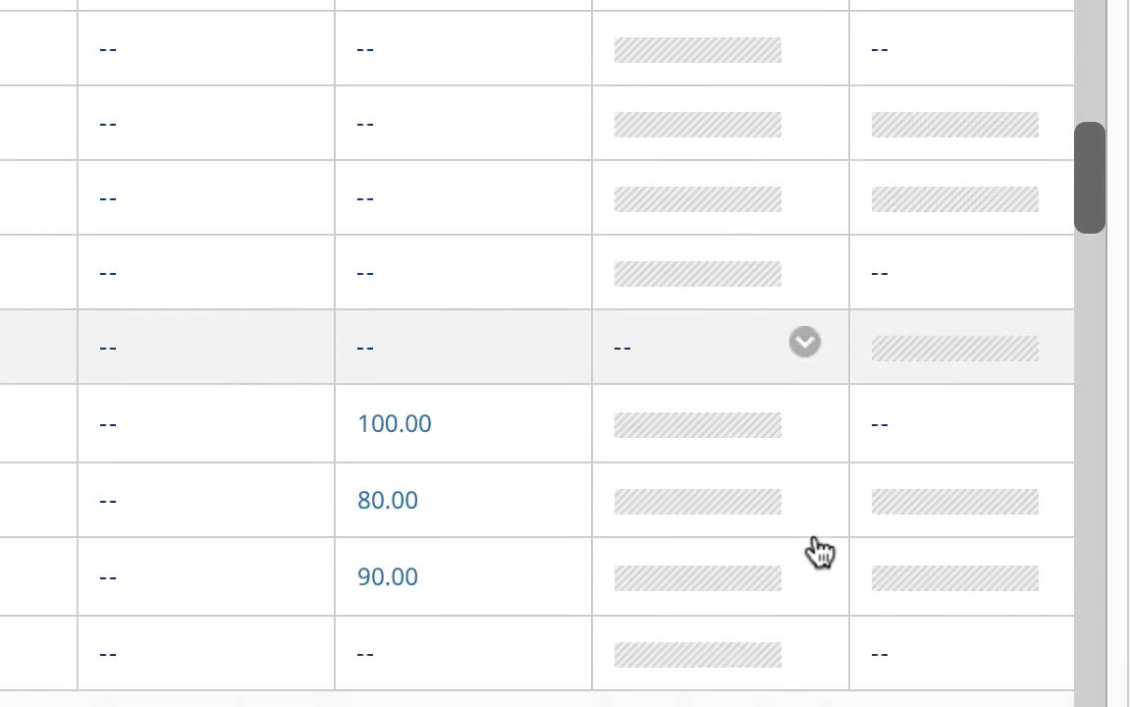
scroll(818, 551, up, 2)
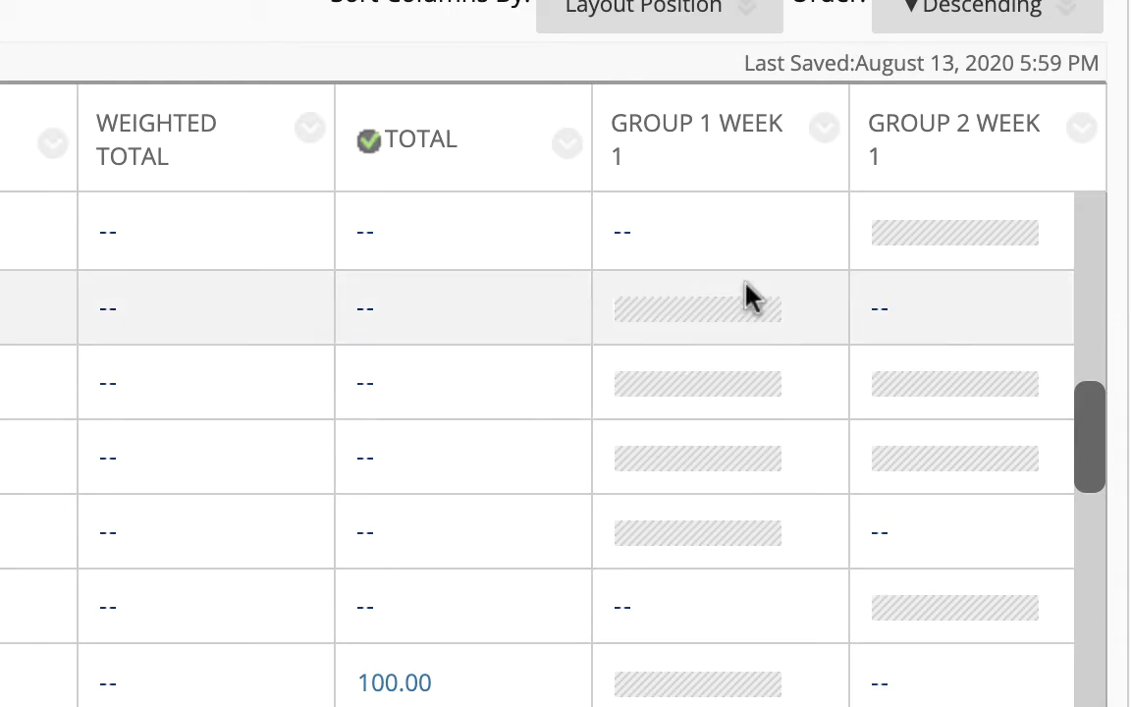
scroll(747, 531, down, 2)
scroll(747, 531, up, 2)
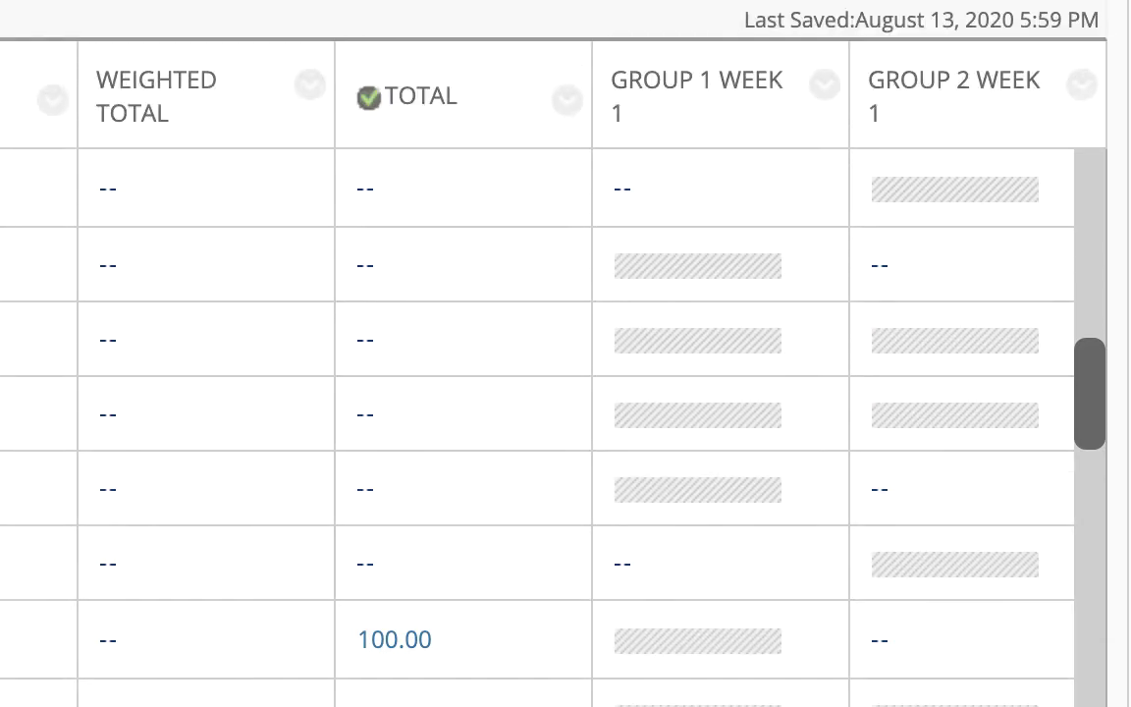
scroll(550, 412, left, 5)
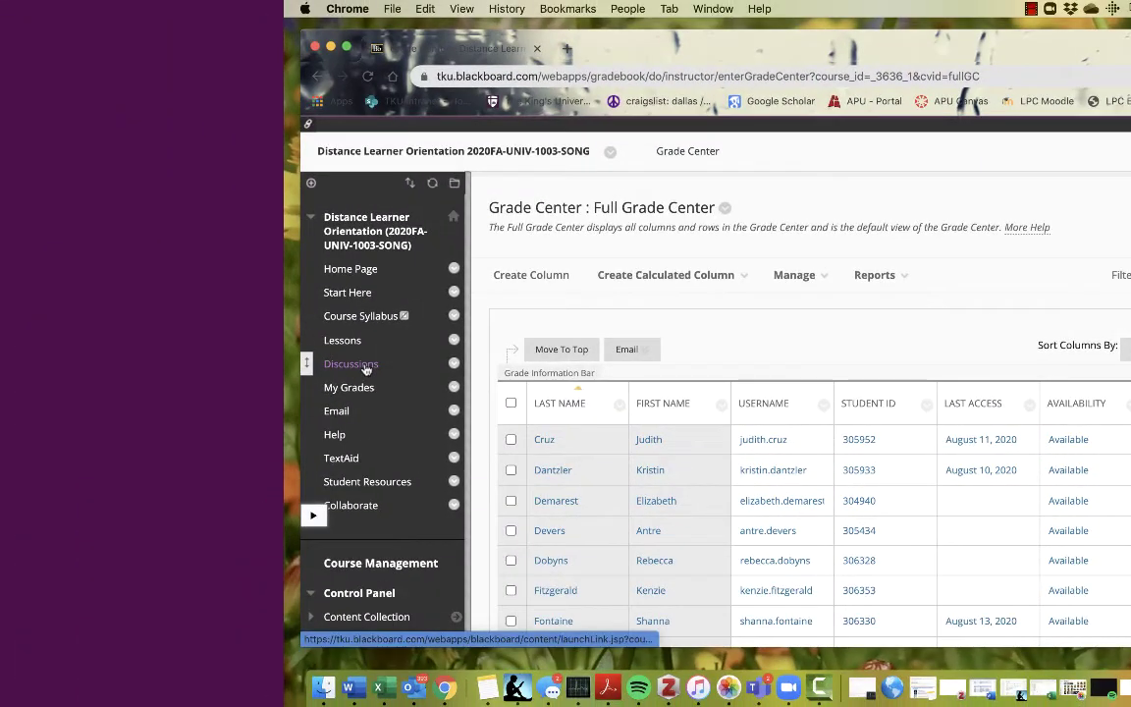
Return to the main Discussion Board and scroll through the Practice Discussion 1 and 2 forums.
click(364, 368)
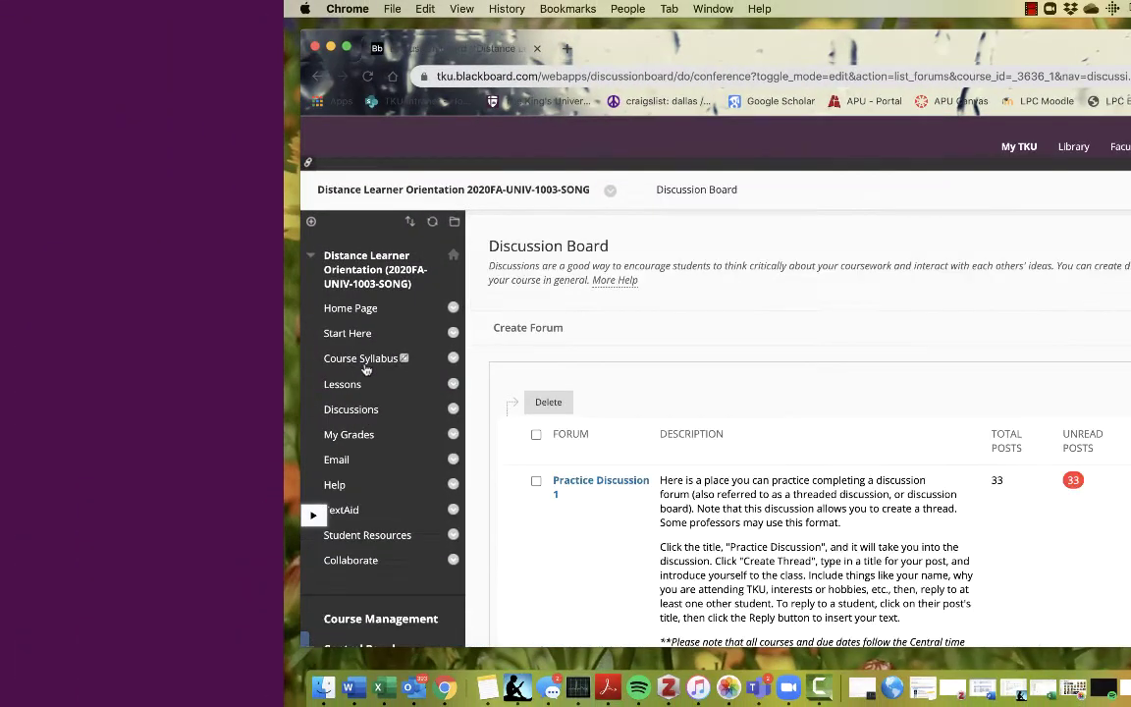
scroll(850, 473, down, 1)
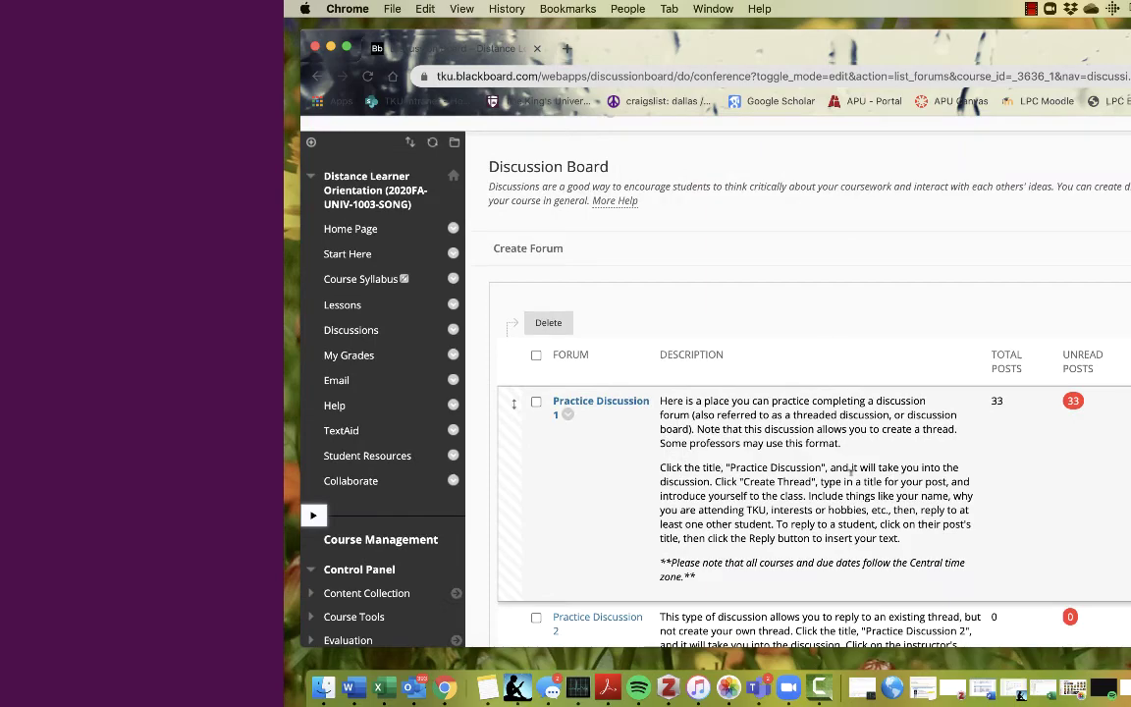
scroll(850, 473, down, 3)
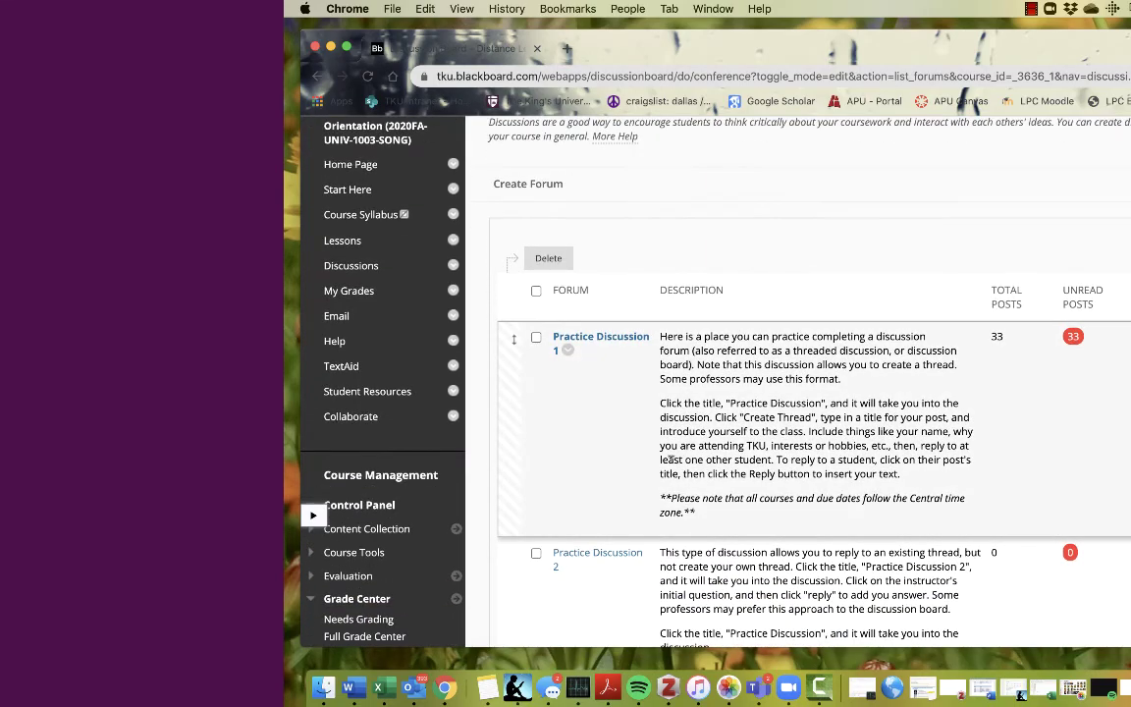
scroll(671, 458, down, 2)
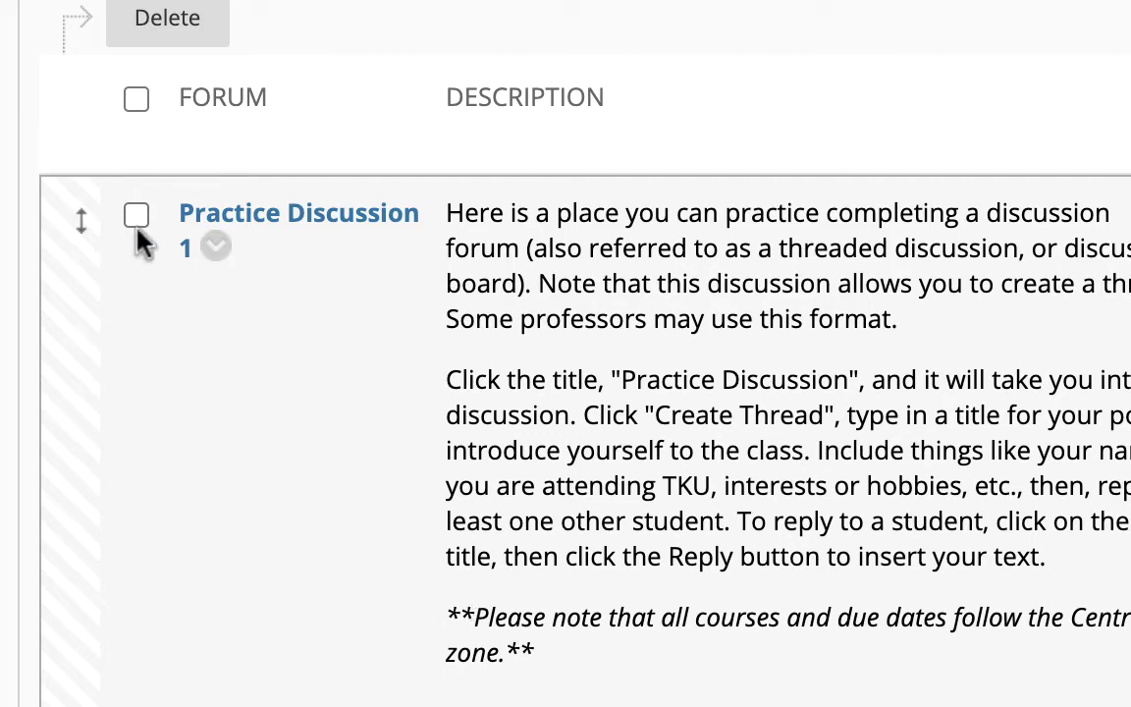
Edit the Practice Discussion 1 forum settings and set Available to No.
click(216, 247)
scroll(361, 233, up, 3)
click(283, 74)
scroll(910, 505, down, 6)
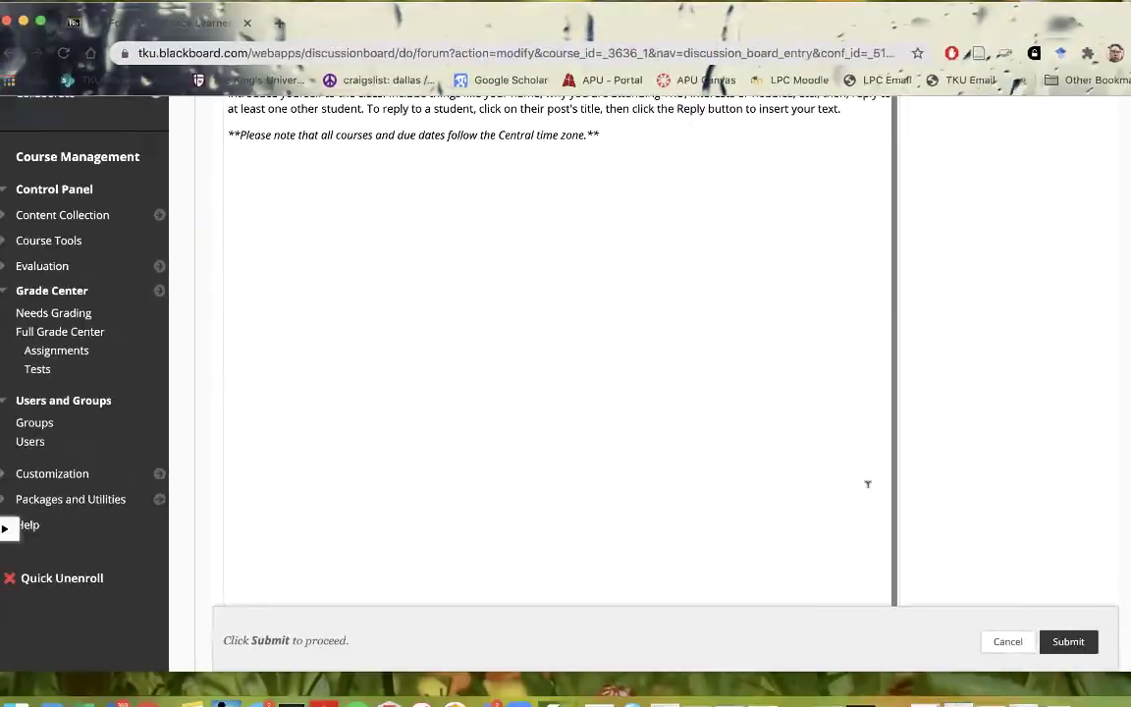
scroll(828, 480, down, 6)
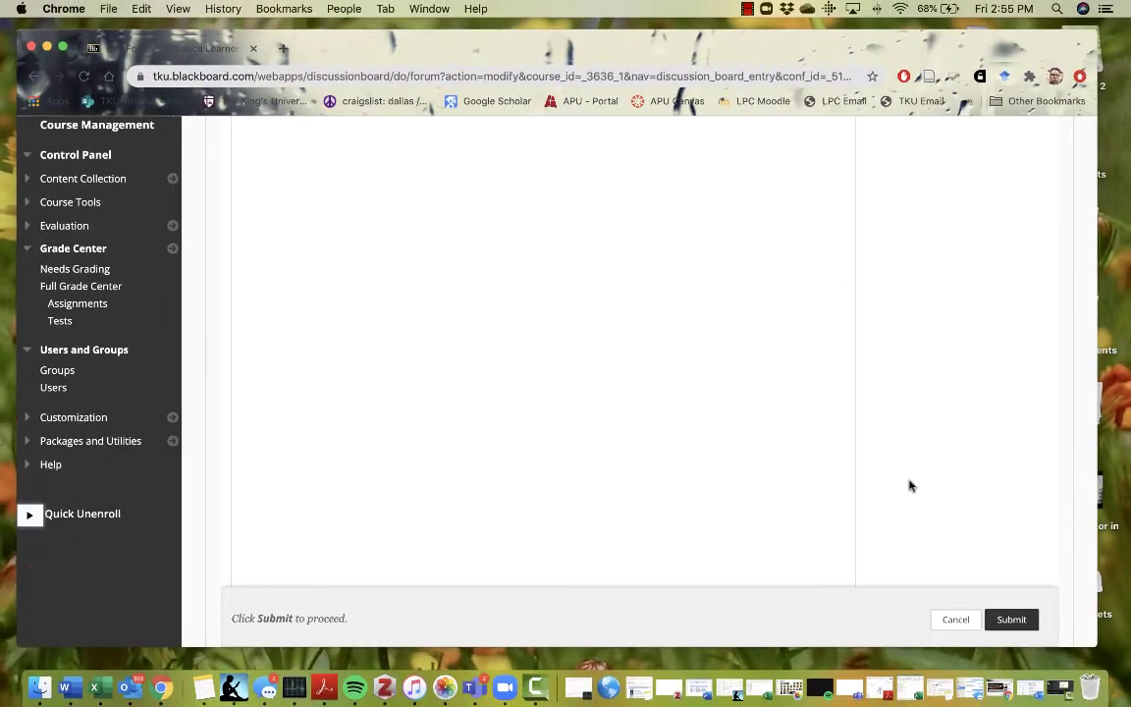
scroll(909, 485, down, 4)
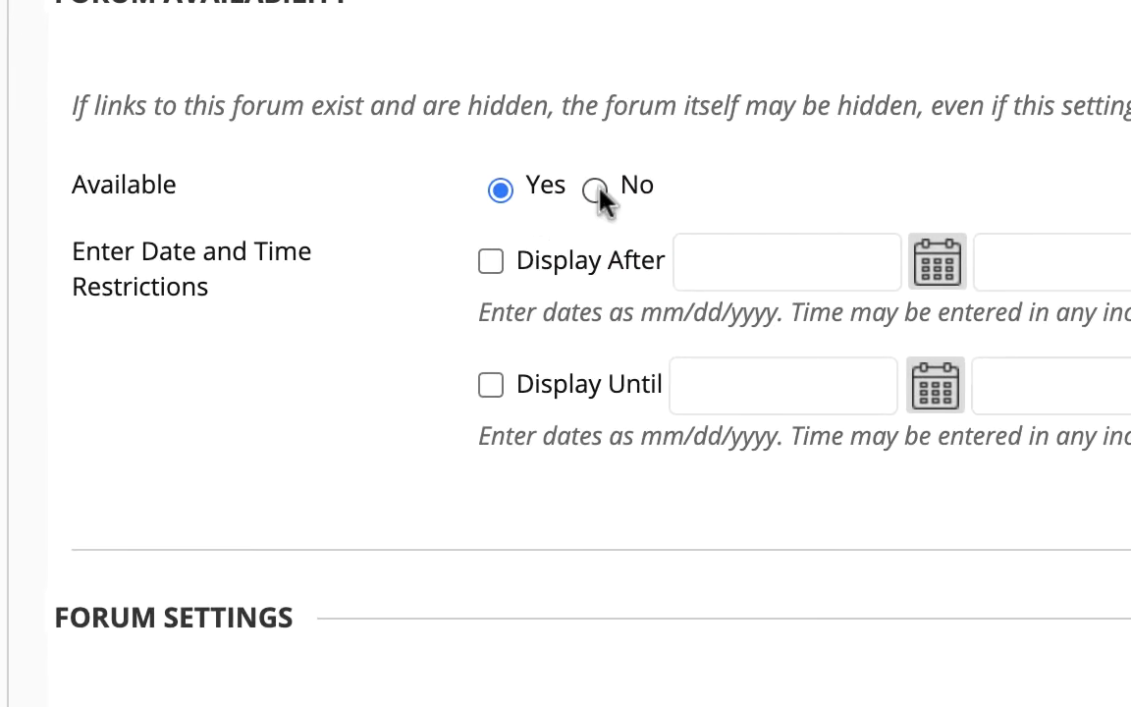
click(452, 257)
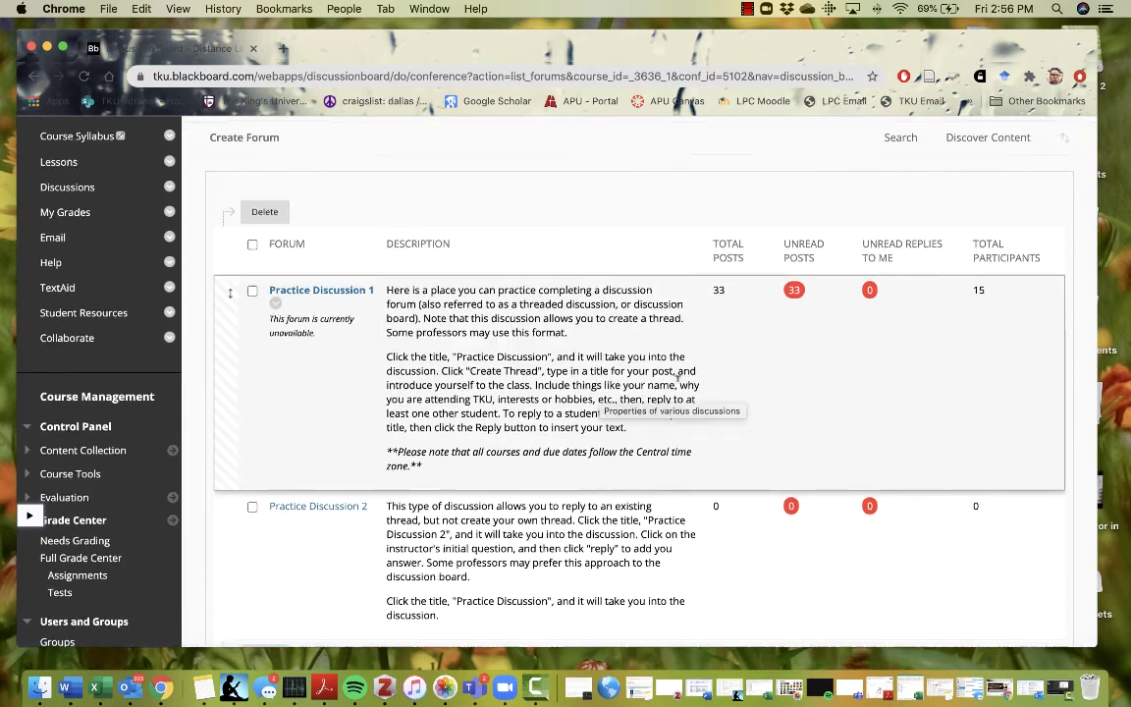
scroll(677, 378, down, 1)
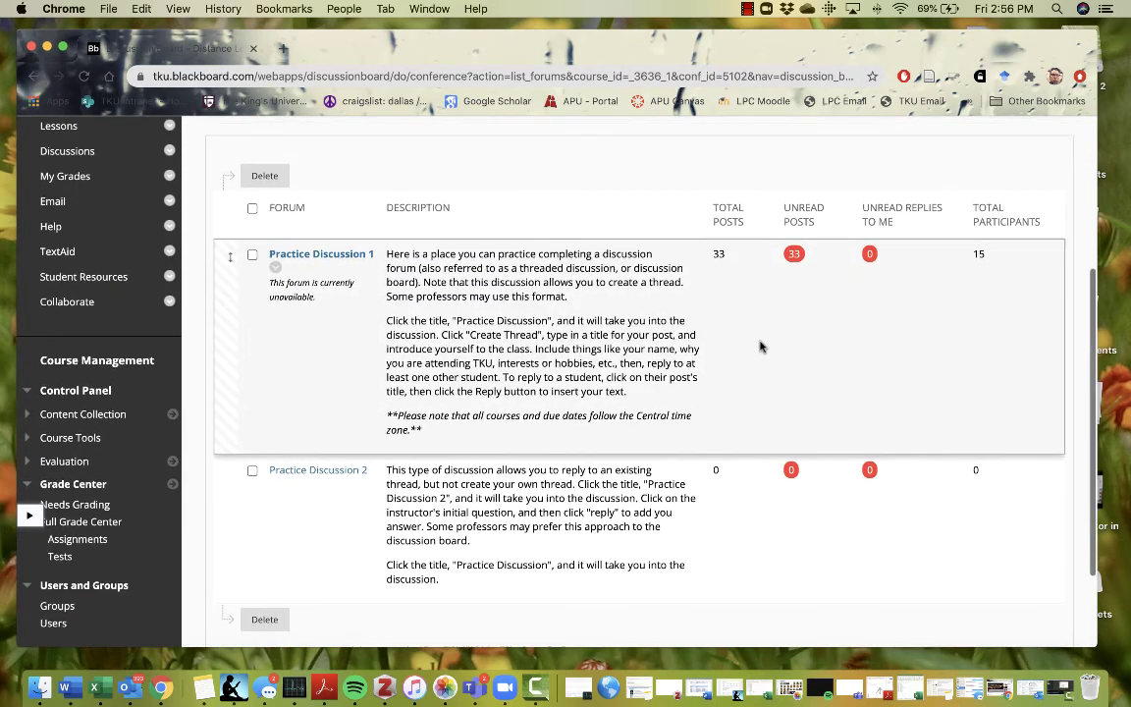
scroll(670, 338, down, 1)
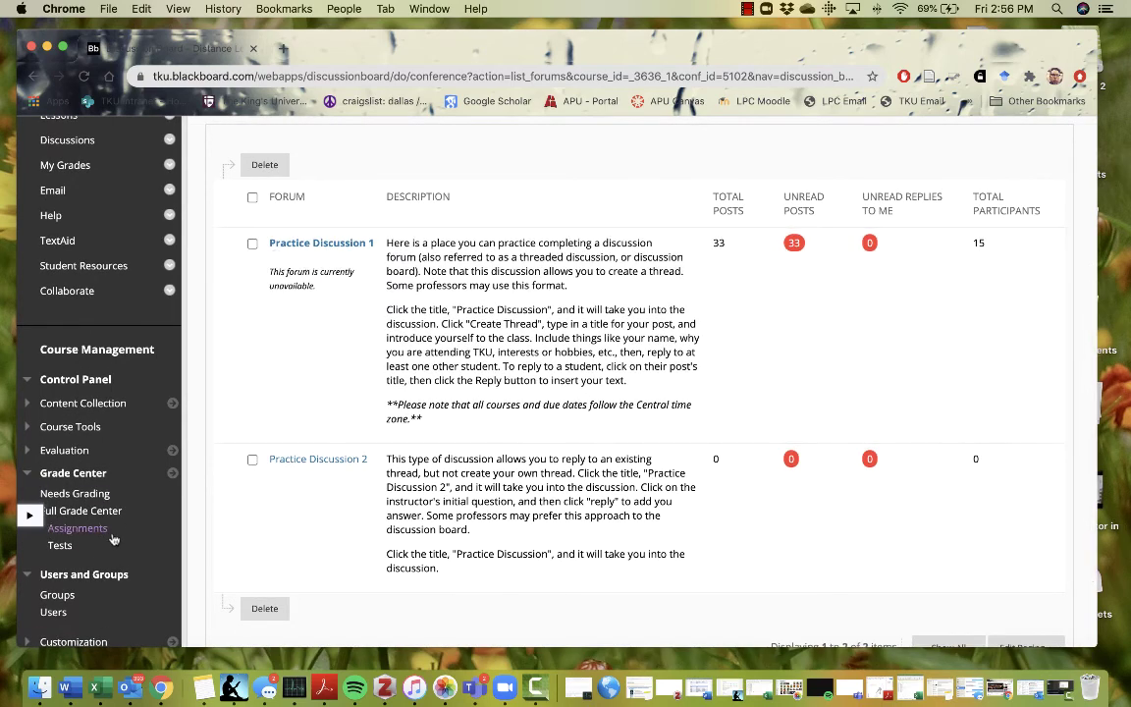